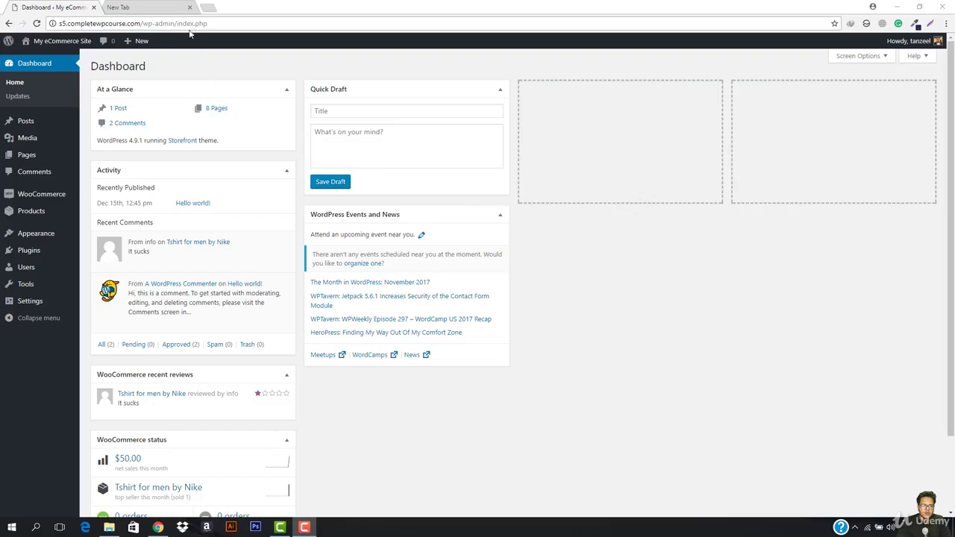
- Close the empty New Tab so only the WordPress admin Dashboard remains, and review its widgets
left_click(189, 8)
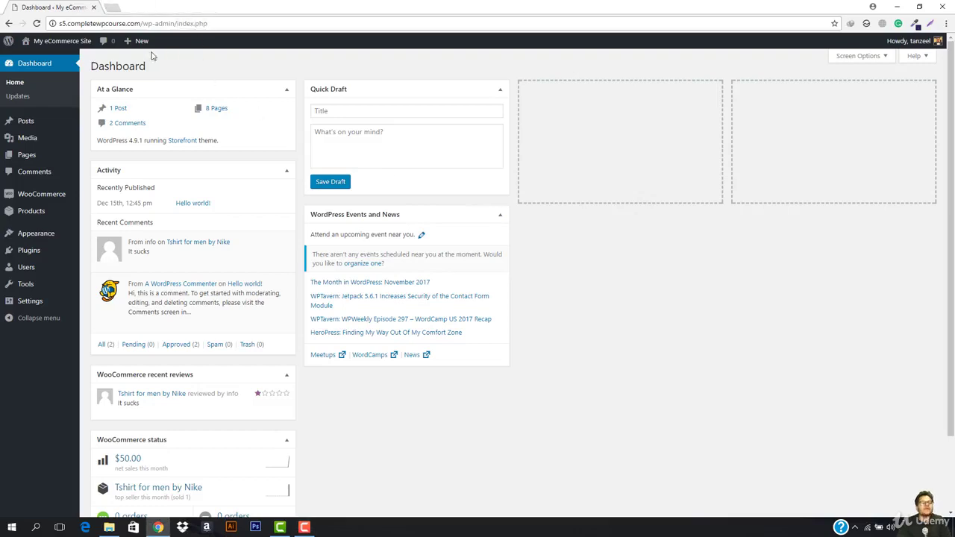
mouse_move(64, 45)
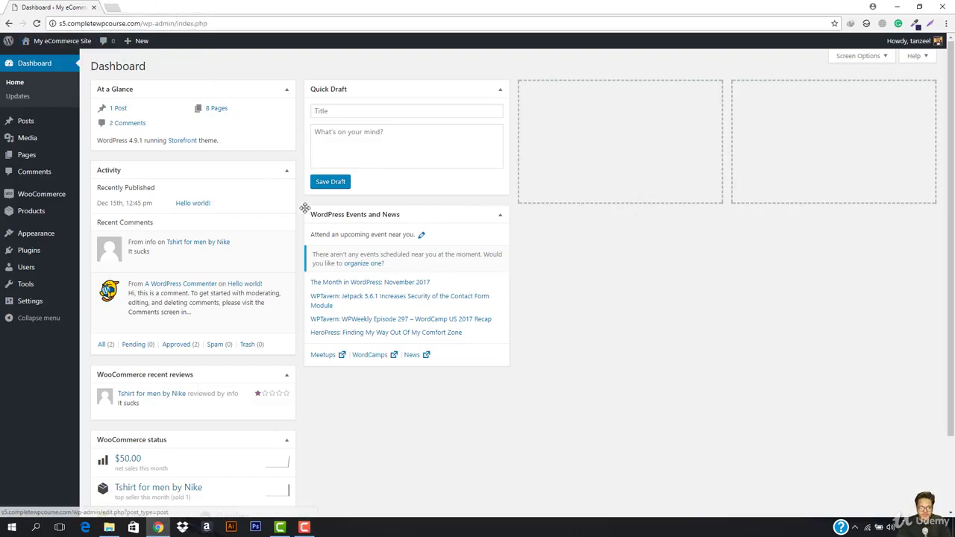
scroll(366, 315, "down", 2)
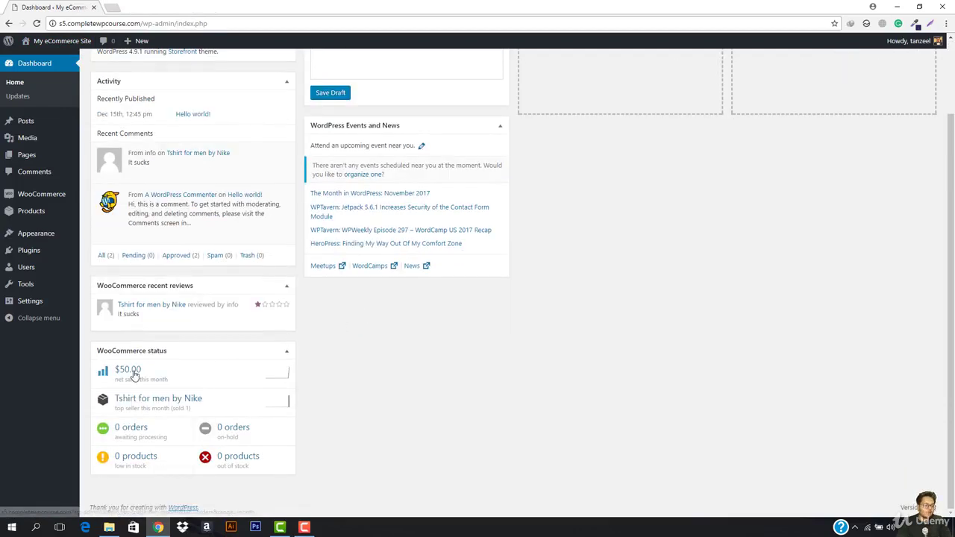
scroll(128, 373, "up", 2)
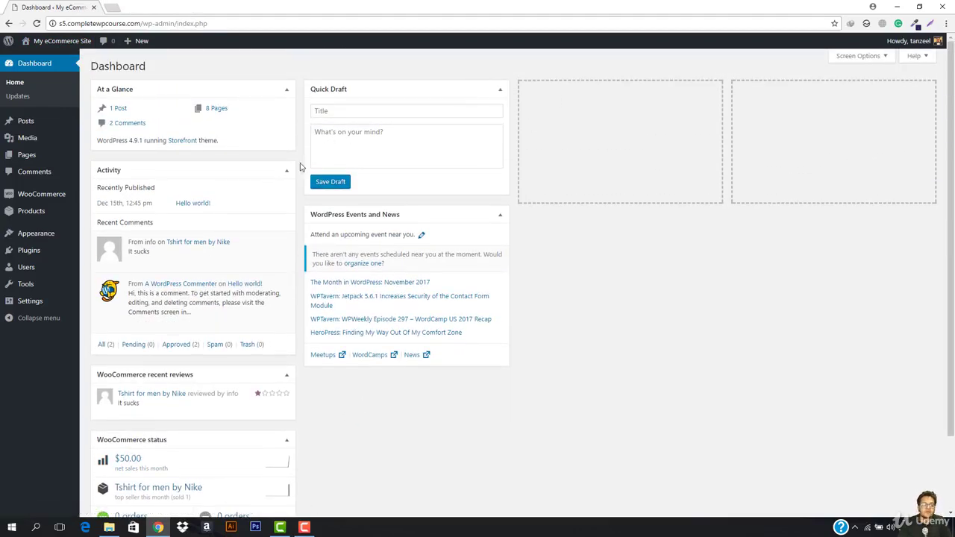
mouse_move(36, 211)
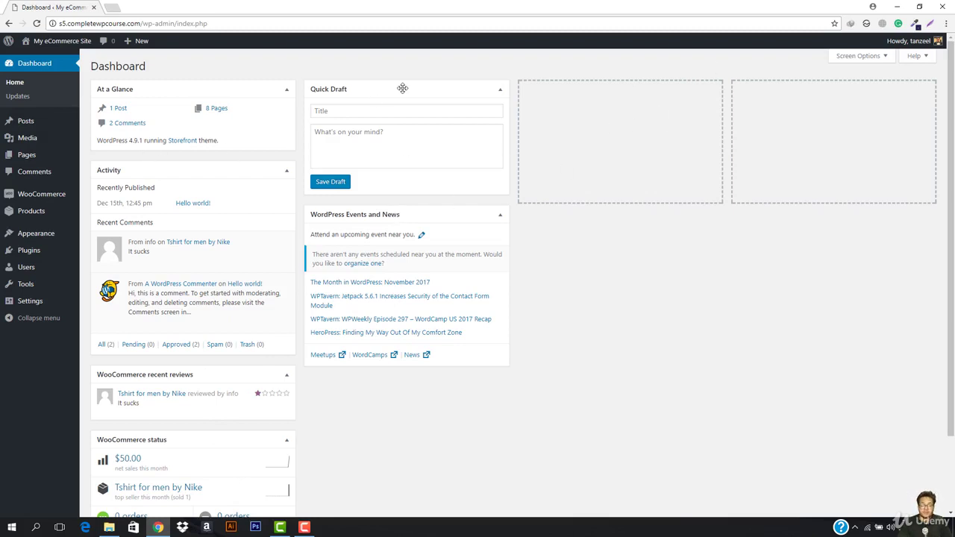
- Go to the PayPal website in a new browser tab
left_click(118, 7)
type("pay")
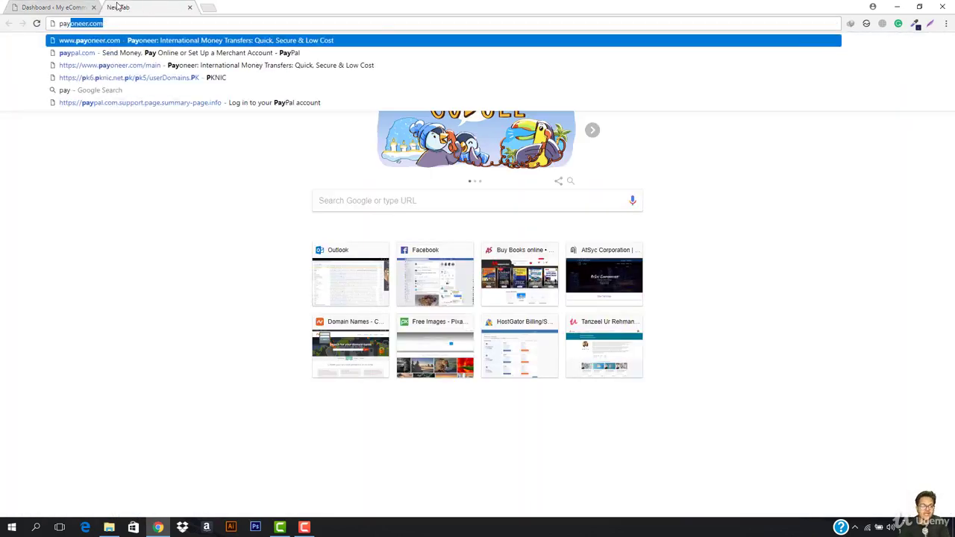
type("pal")
key("Return")
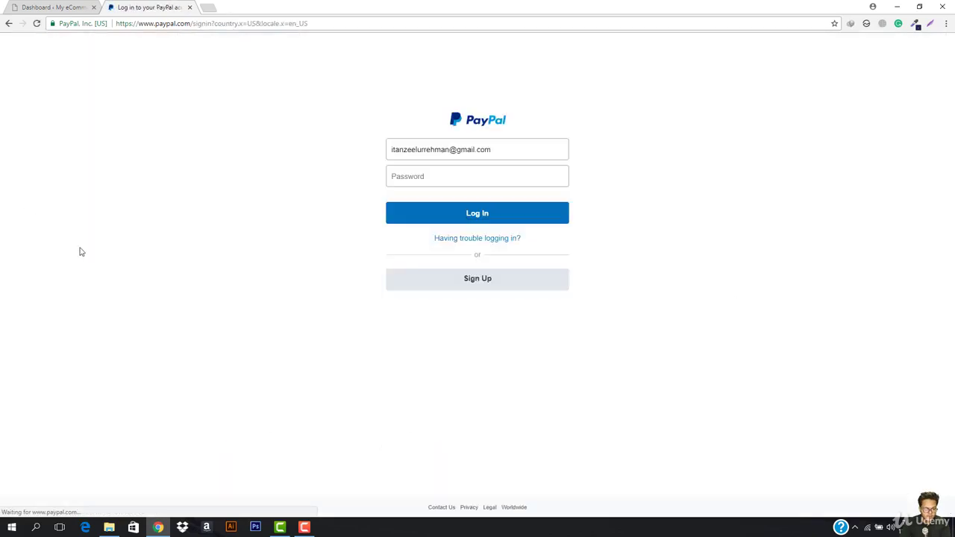
- Log in to PayPal with the account password, then return to the WordPress tab
left_click(483, 172)
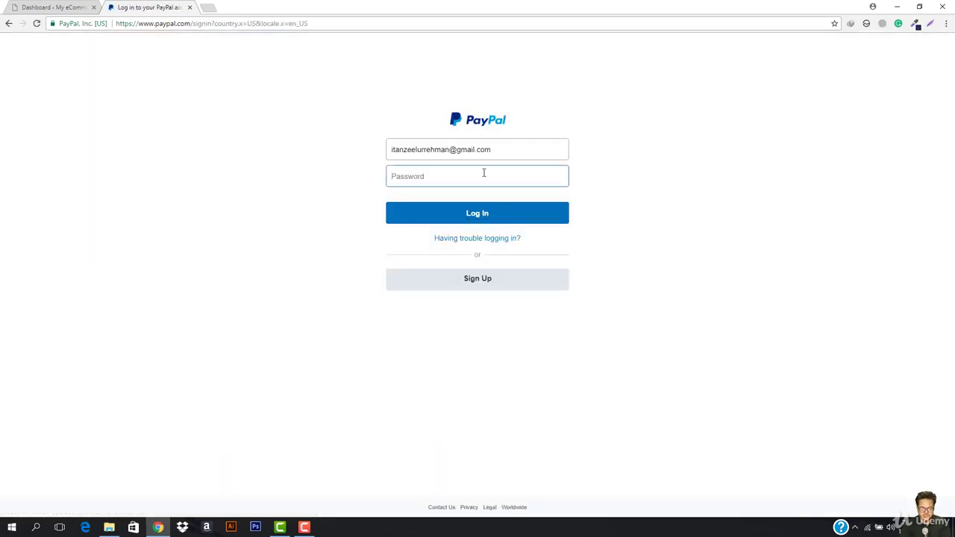
type("••")
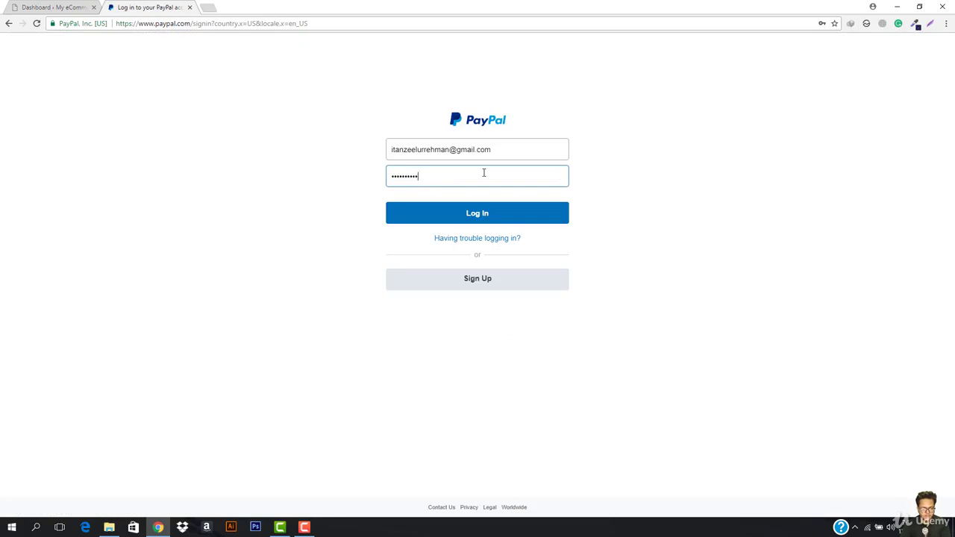
key("Return")
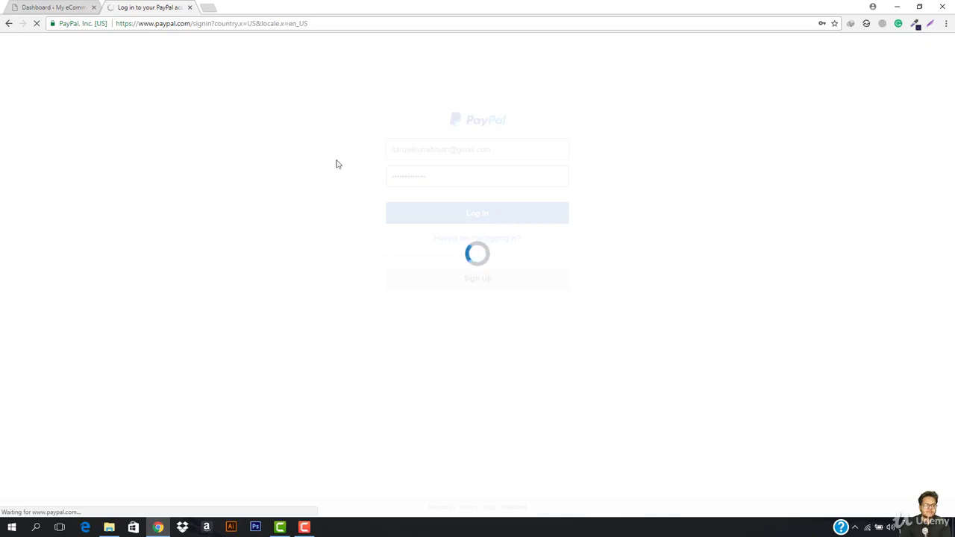
left_click(58, 6)
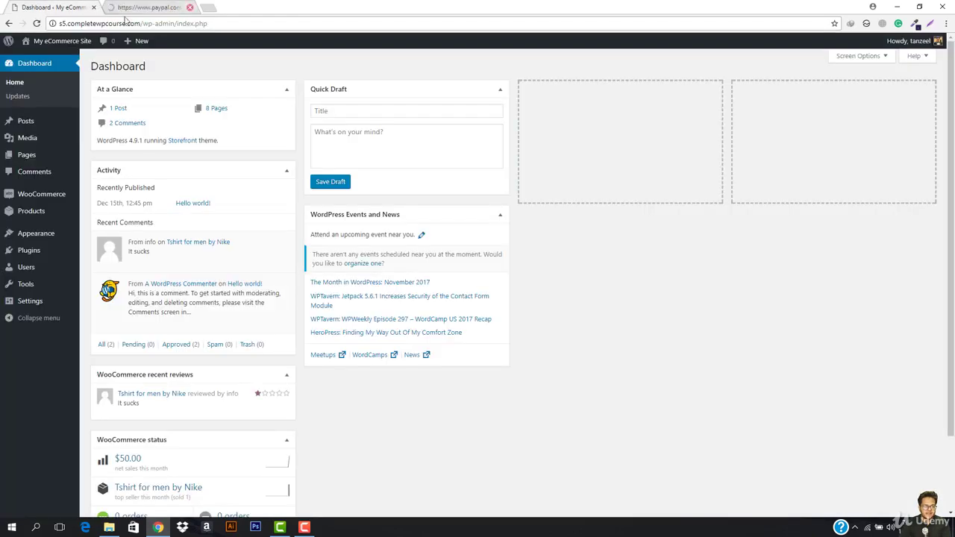
- Check the PayPal Summary ($0.00 USD available) and Profile menu, then return to the WordPress Dashboard
left_click(145, 6)
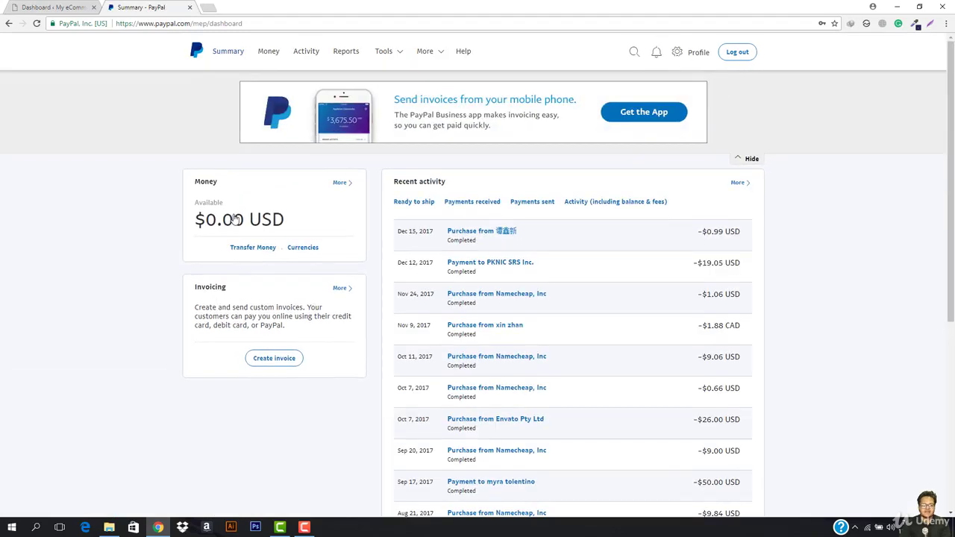
scroll(668, 306, "down", 2)
scroll(641, 313, "down", 1)
scroll(620, 291, "up", 3)
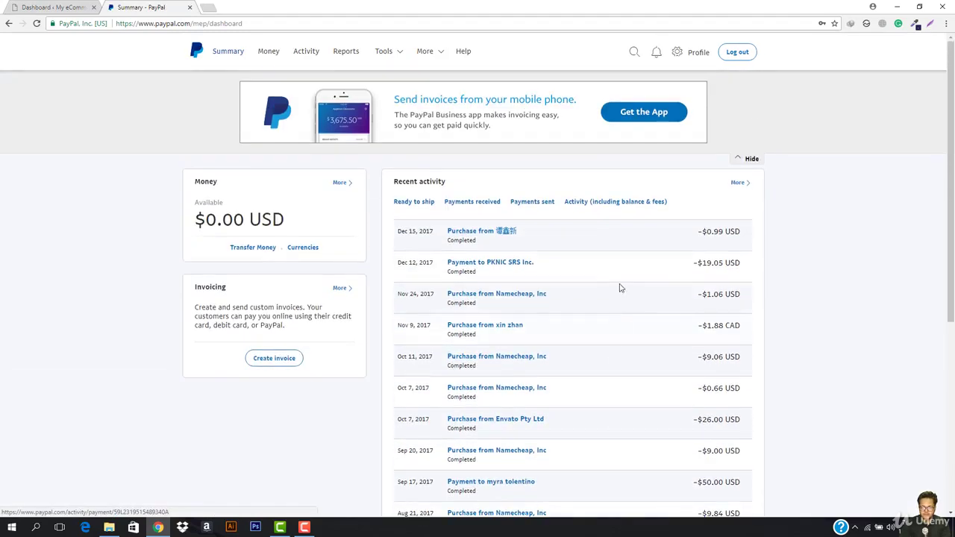
left_click(697, 52)
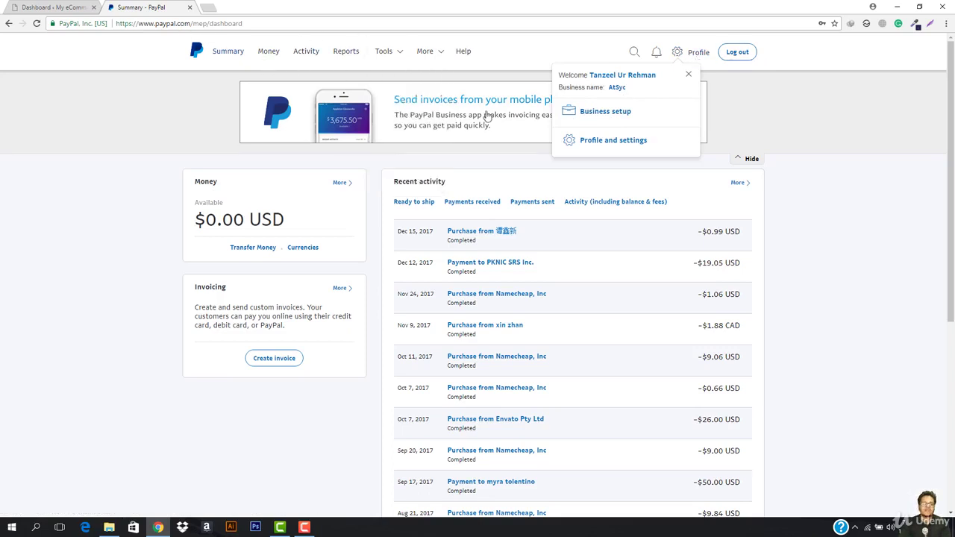
left_click(688, 74)
left_click(52, 7)
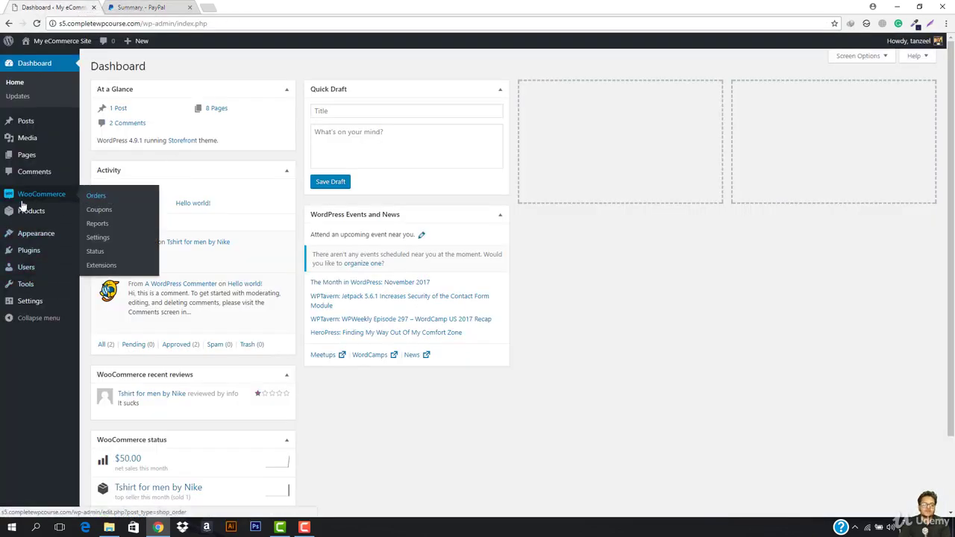
- Open WooCommerce Settings, glance at Shipping zones, then view the Checkout tab's cart, checkout and terms pages
mouse_move(33, 194)
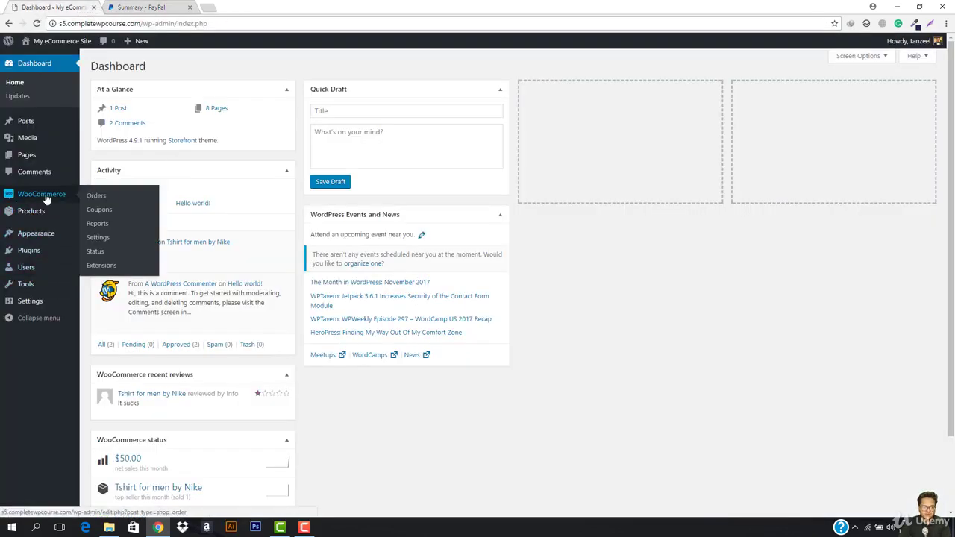
left_click(101, 238)
left_click(163, 6)
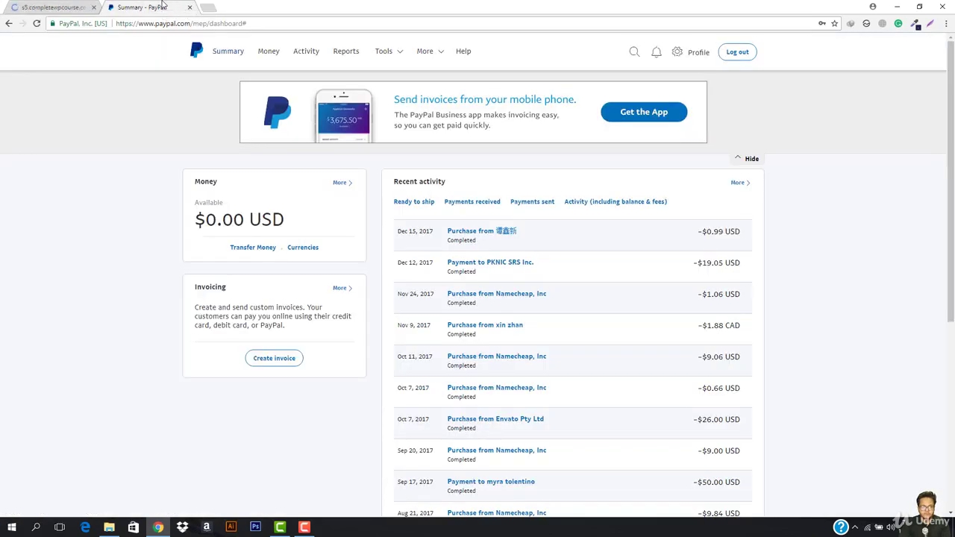
left_click(81, 7)
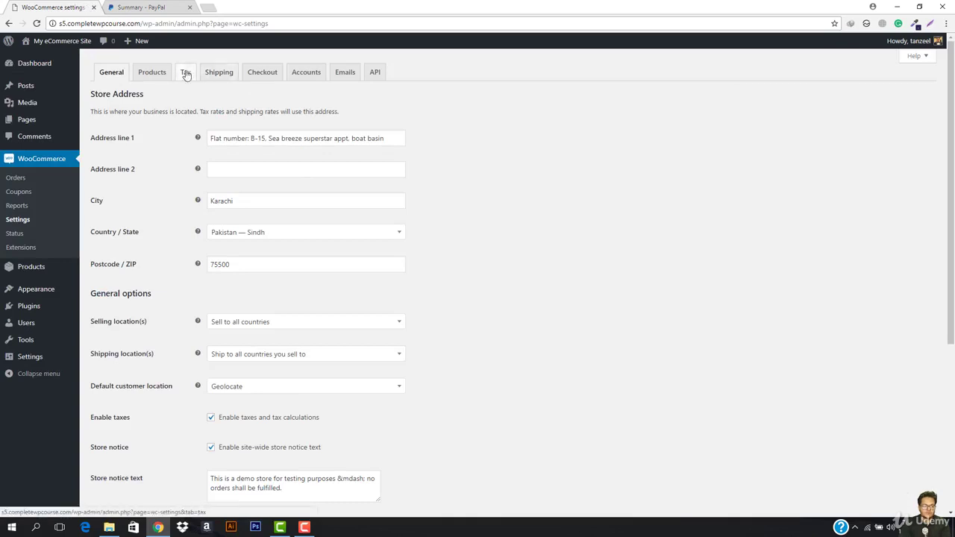
left_click(219, 73)
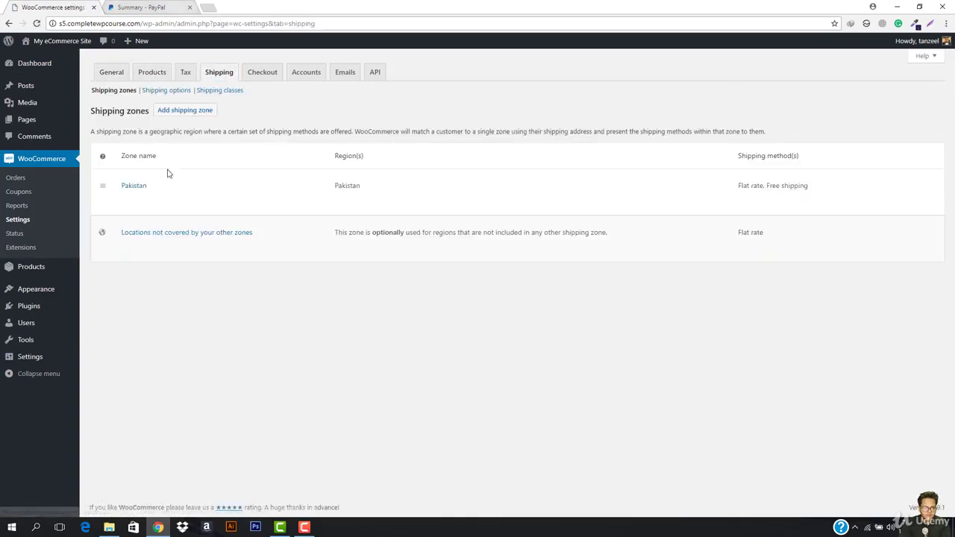
left_click(257, 74)
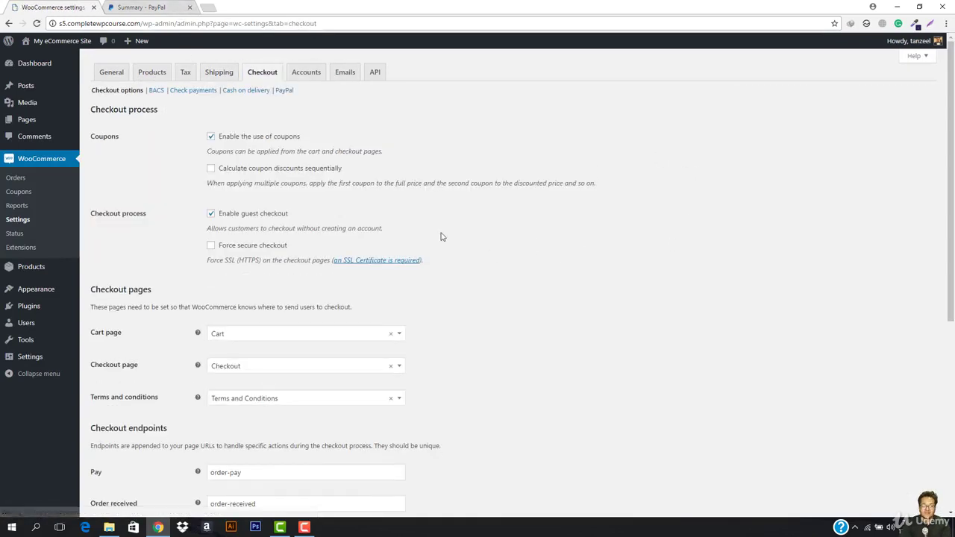
scroll(258, 352, "down", 2)
scroll(259, 355, "up", 3)
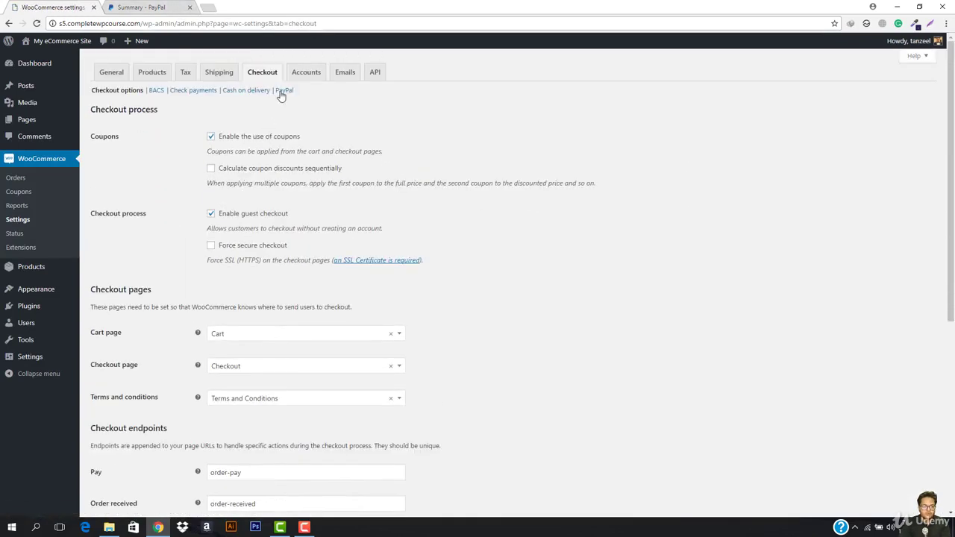
- Review the PayPal gateway's receiver e-mail, Advanced options and API credentials, then view the PayPal Summary tab
left_click(283, 90)
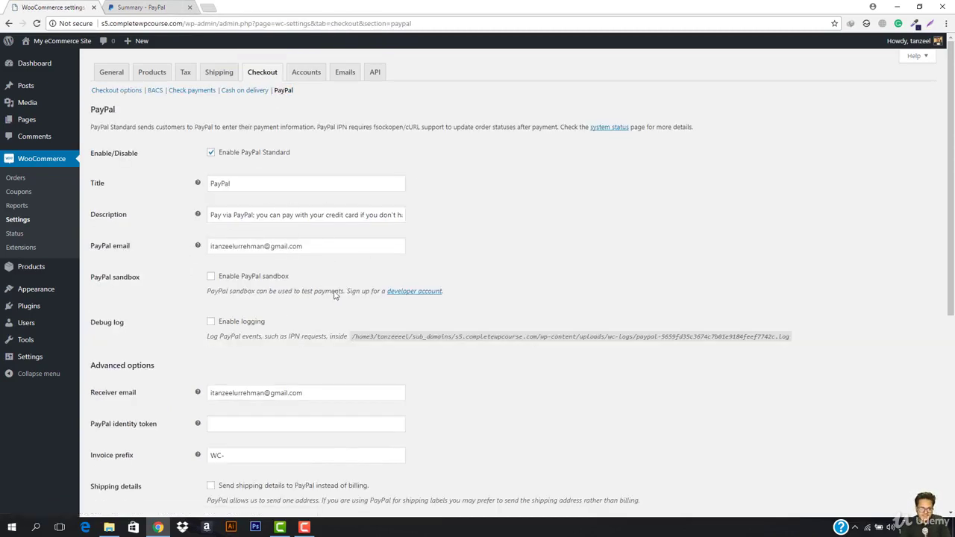
scroll(258, 285, "down", 2)
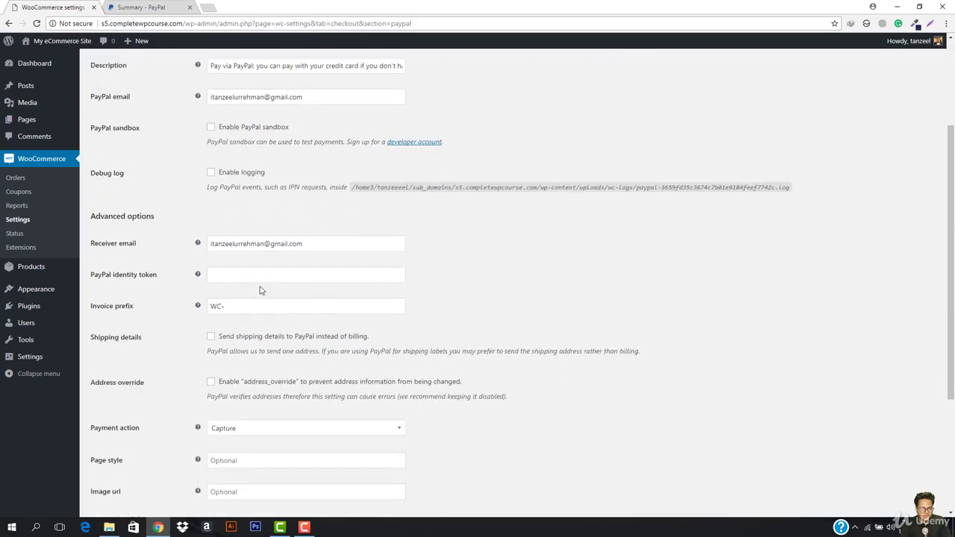
mouse_move(197, 245)
mouse_move(199, 275)
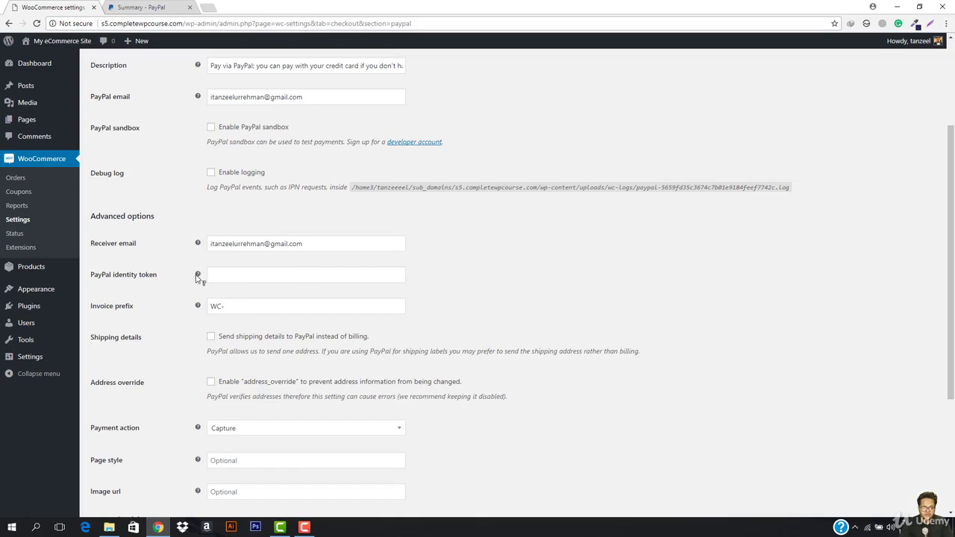
scroll(197, 276, "down", 1)
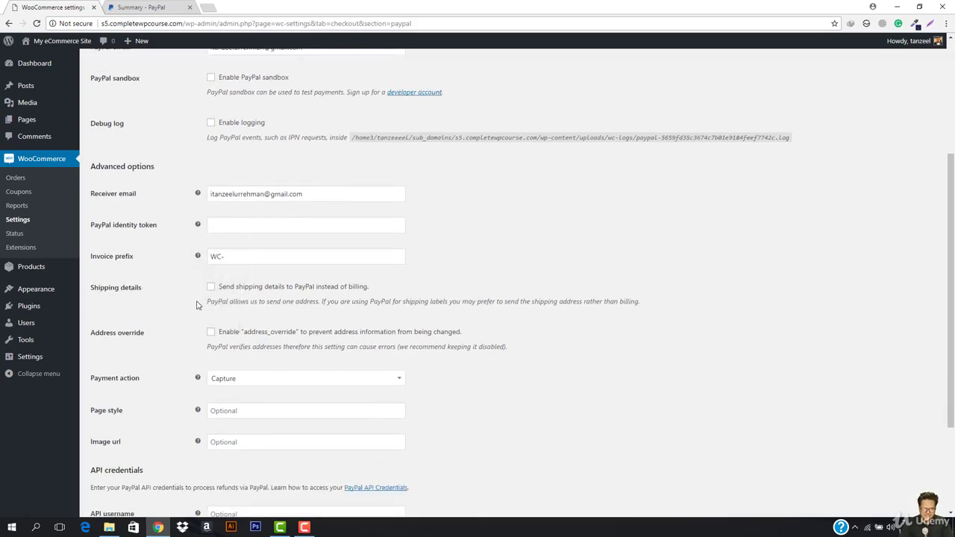
scroll(198, 304, "up", 3)
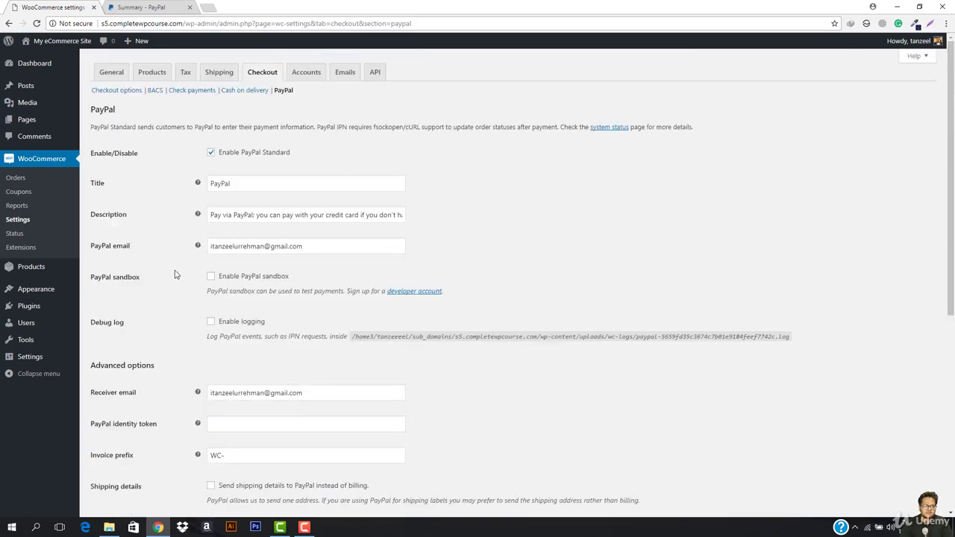
scroll(298, 247, "down", 5)
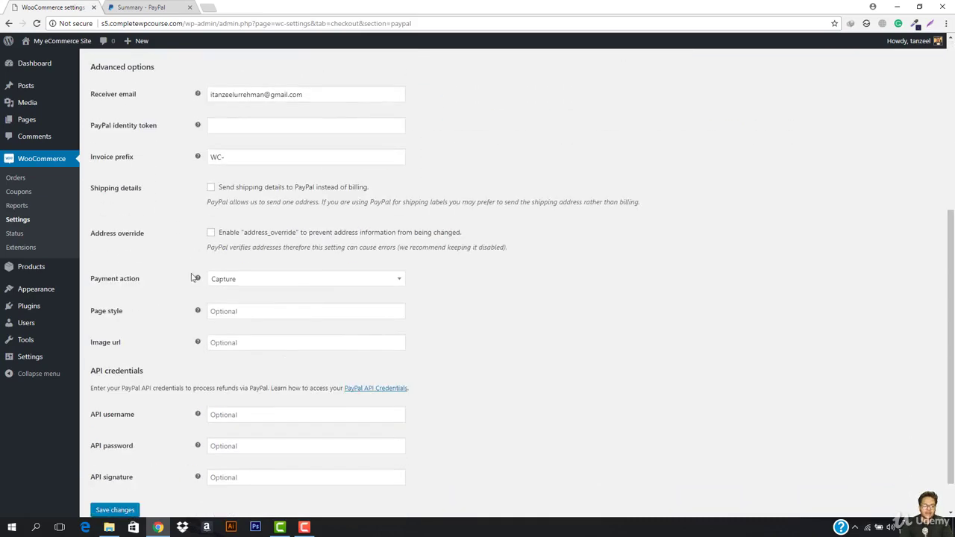
scroll(301, 384, "down", 1)
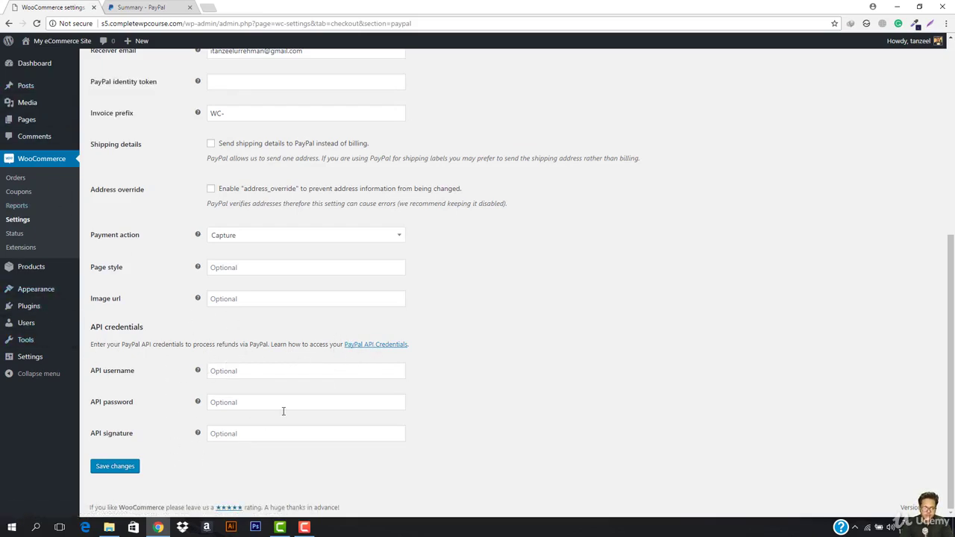
scroll(283, 416, "up", 3)
left_click(138, 7)
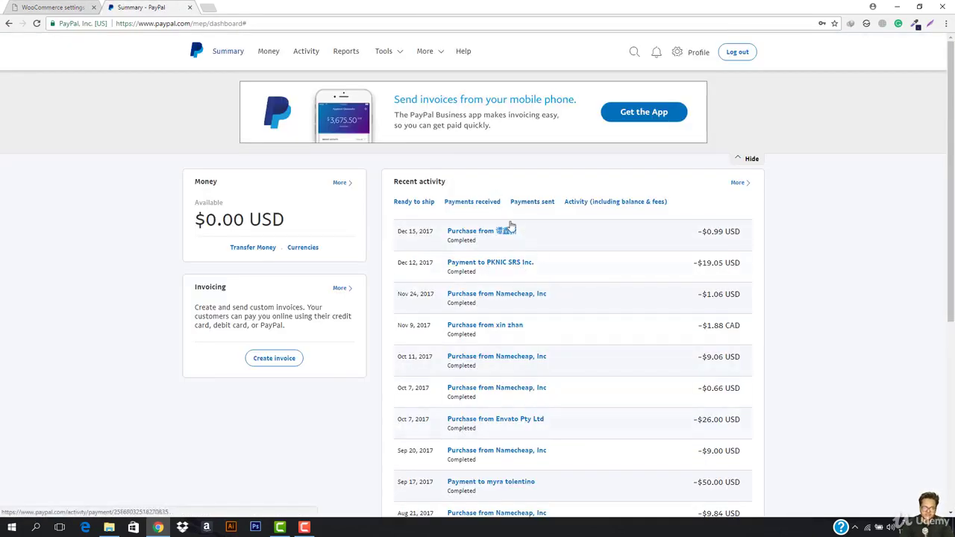
- Compare the PayPal Summary with the WooCommerce PayPal settings, then bring up the 'developer account' link's menu
left_click(52, 7)
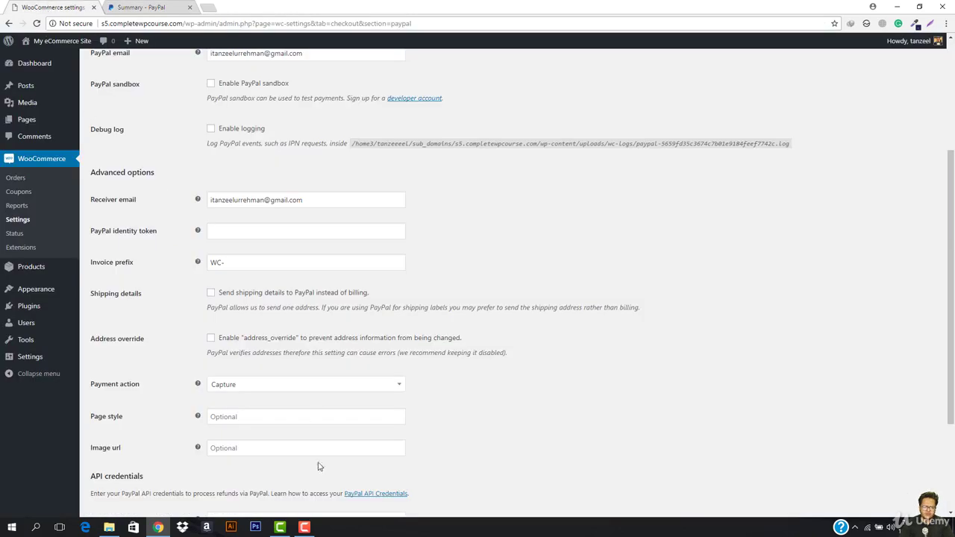
scroll(262, 393, "down", 2)
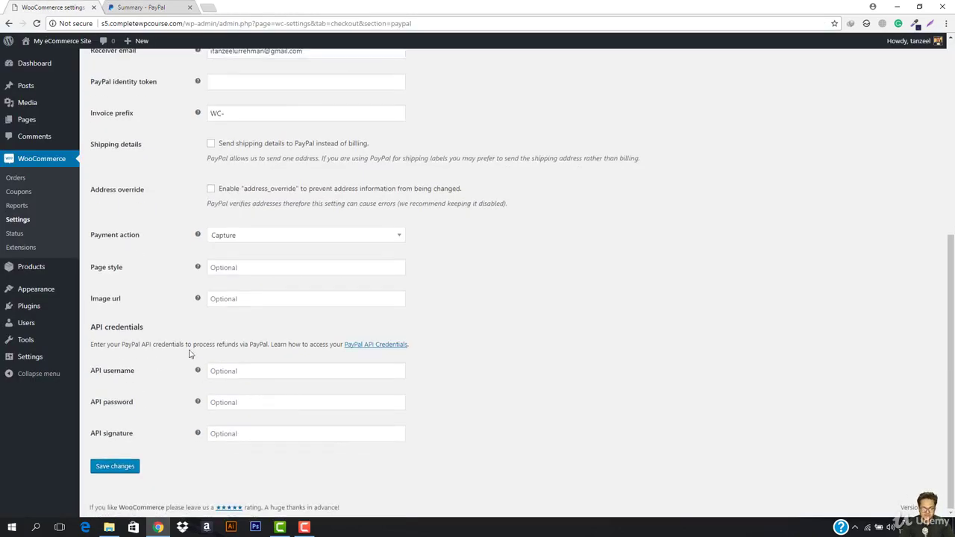
scroll(242, 393, "up", 5)
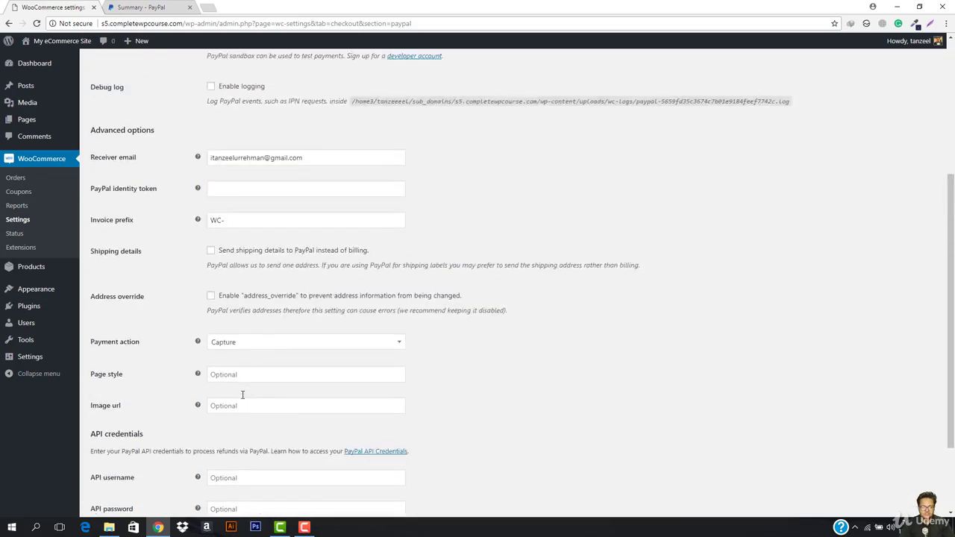
left_click(144, 6)
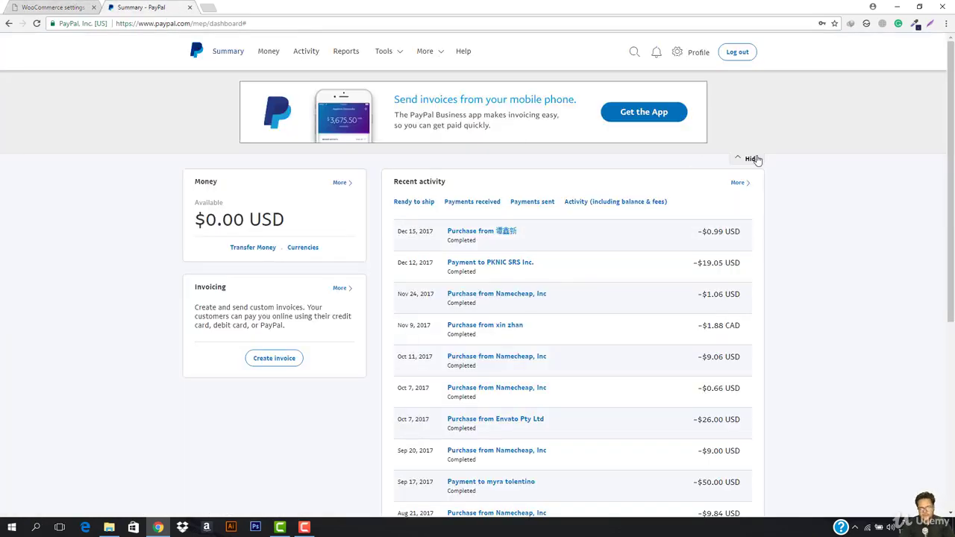
left_click(56, 7)
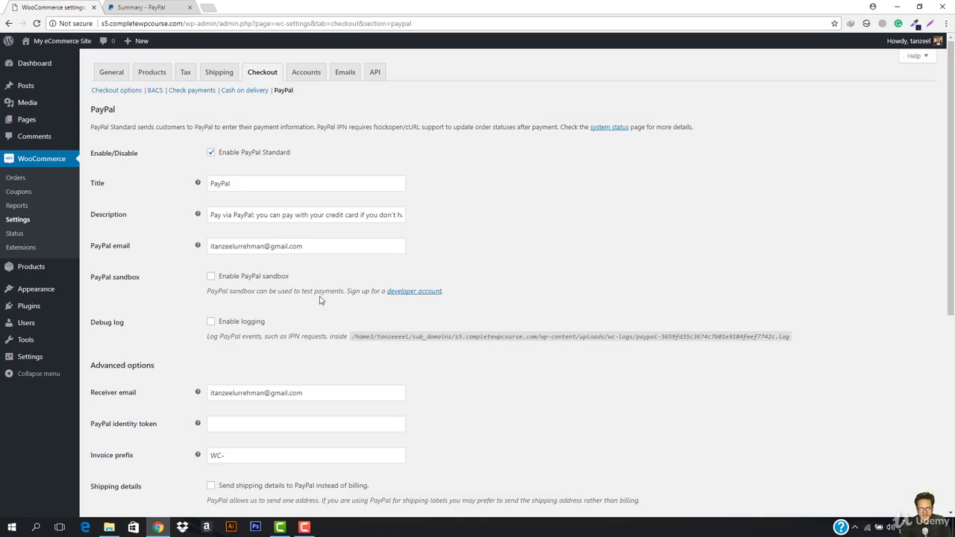
right_click(418, 296)
- Open the 'developer account' link in a new tab, leaving the WooCommerce PayPal settings showing
left_click(444, 299)
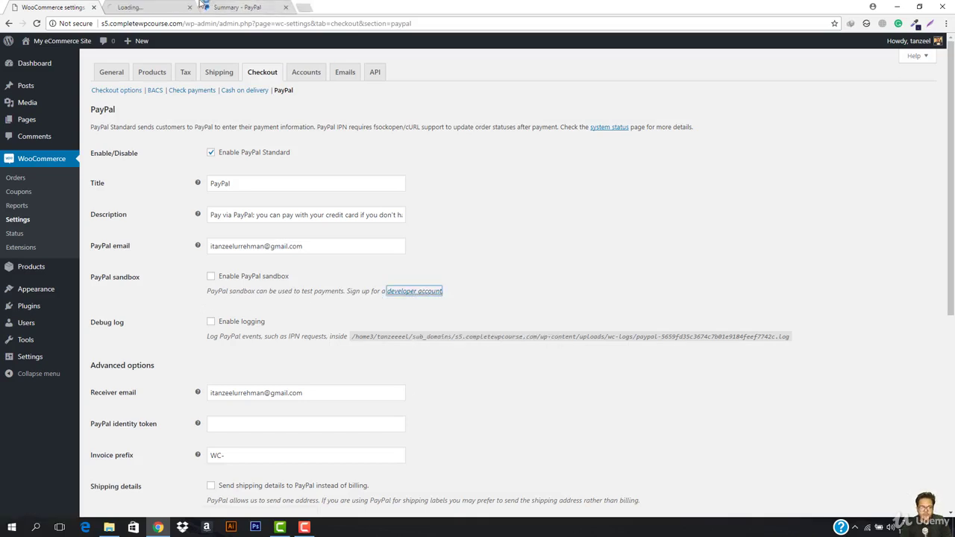
left_click(171, 4)
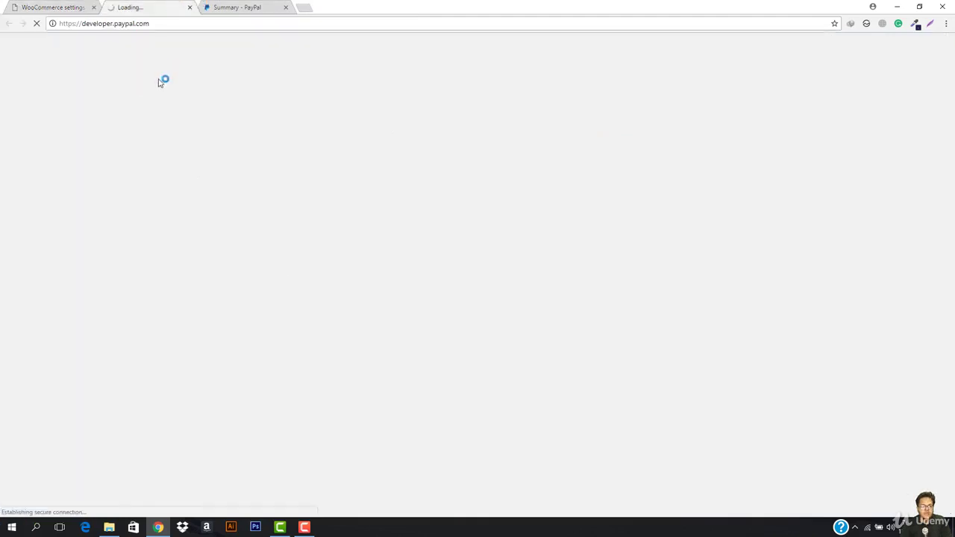
left_click(64, 4)
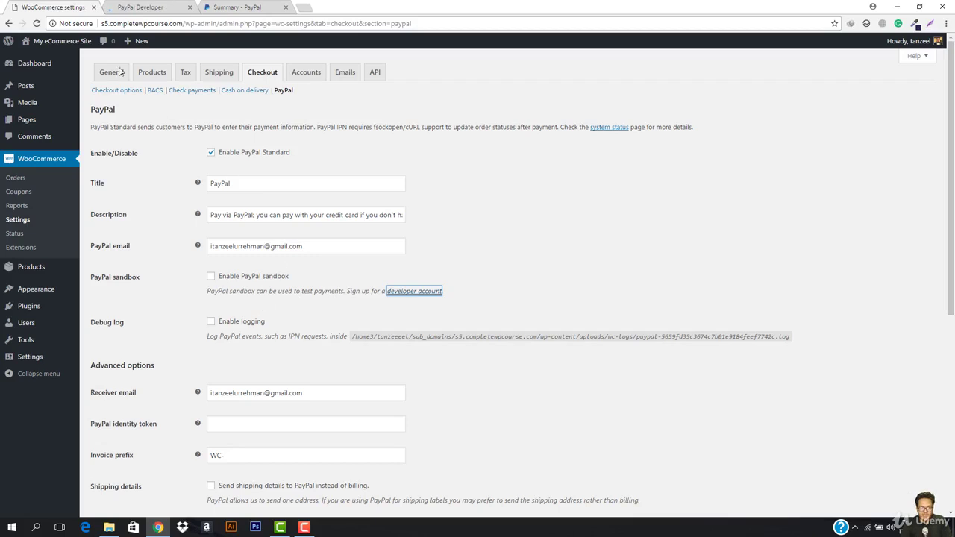
- Browse the PayPal Developer home page and open the account name dropdown at the top right
left_click(124, 6)
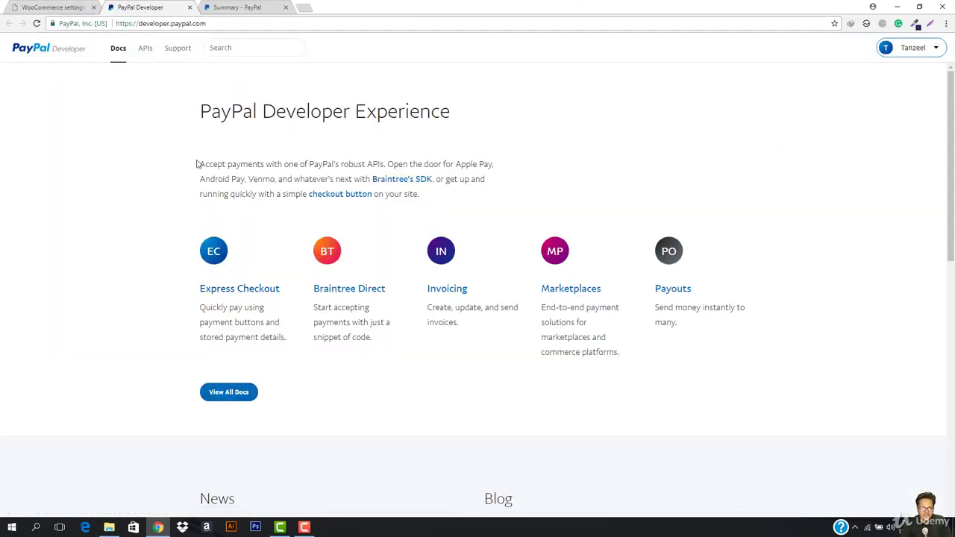
left_click_drag(196, 164, 445, 177)
left_click(391, 174)
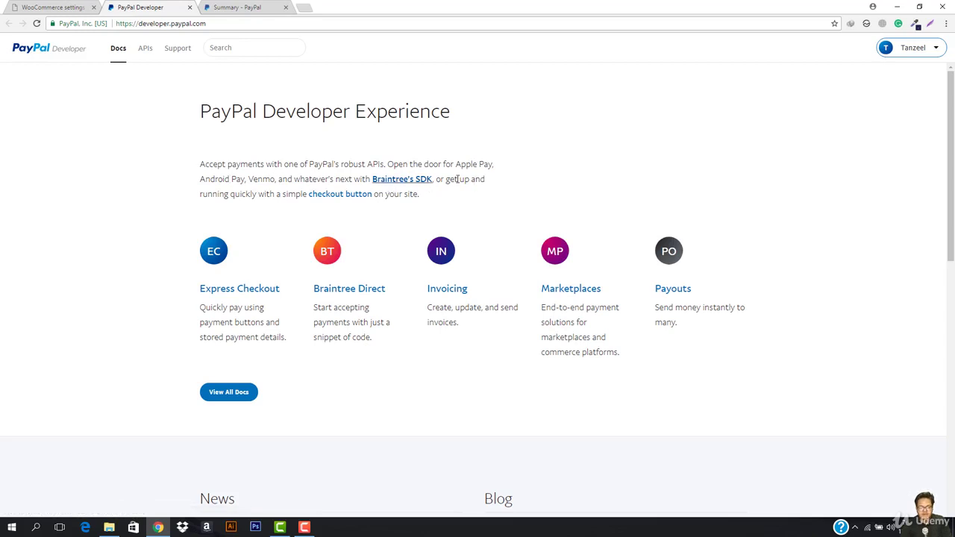
scroll(246, 241, "down", 4)
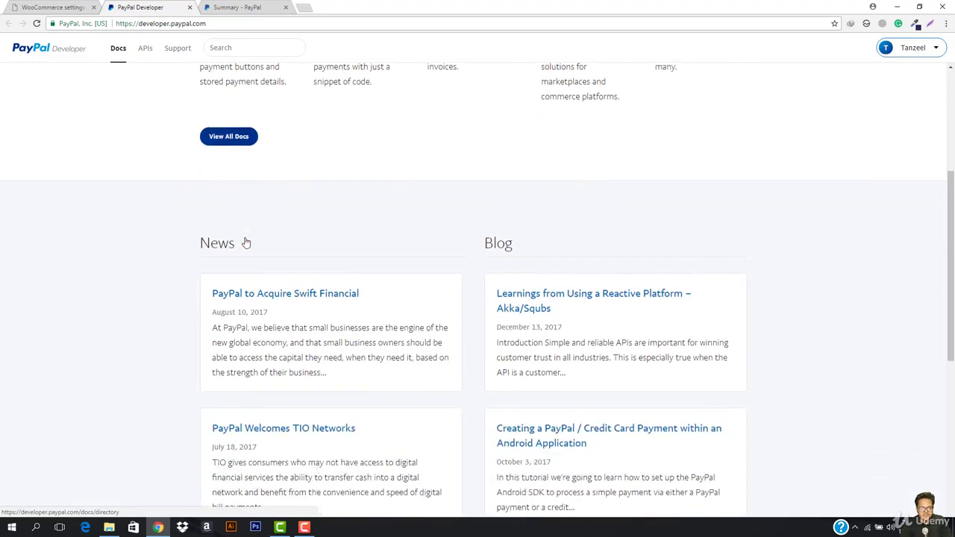
scroll(441, 253, "up", 4)
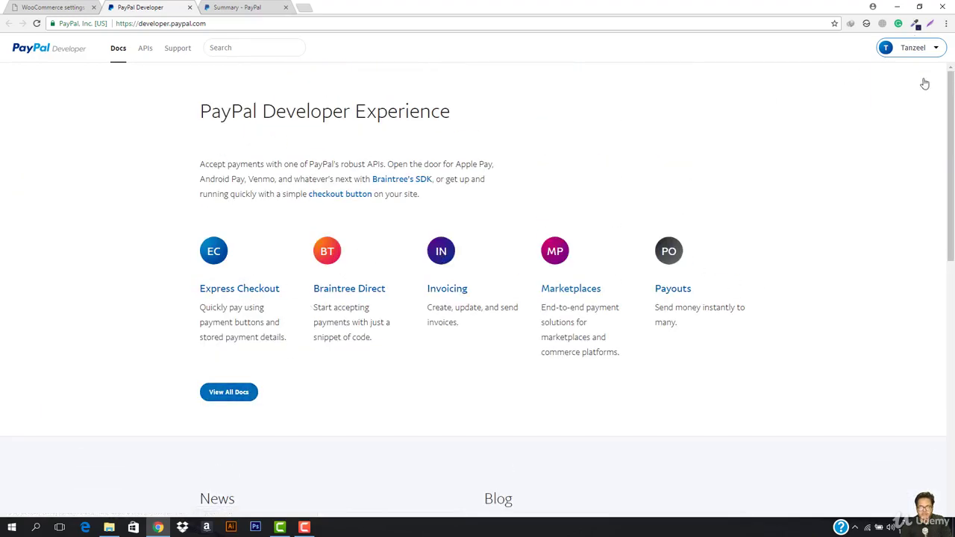
left_click(917, 47)
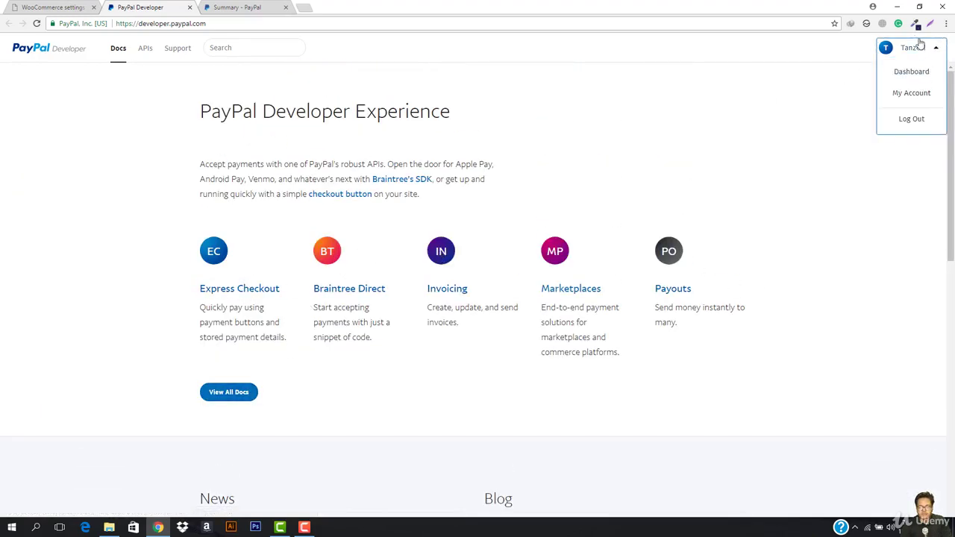
- Go to the Developer Dashboard, scan the empty My Apps & Credentials, then open Sandbox Accounts
left_click(911, 80)
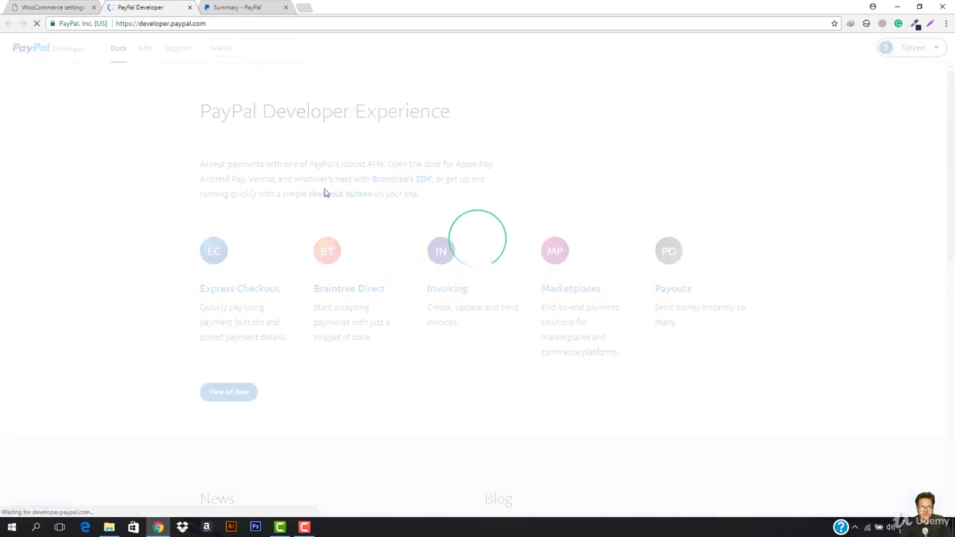
scroll(459, 285, "down", 3)
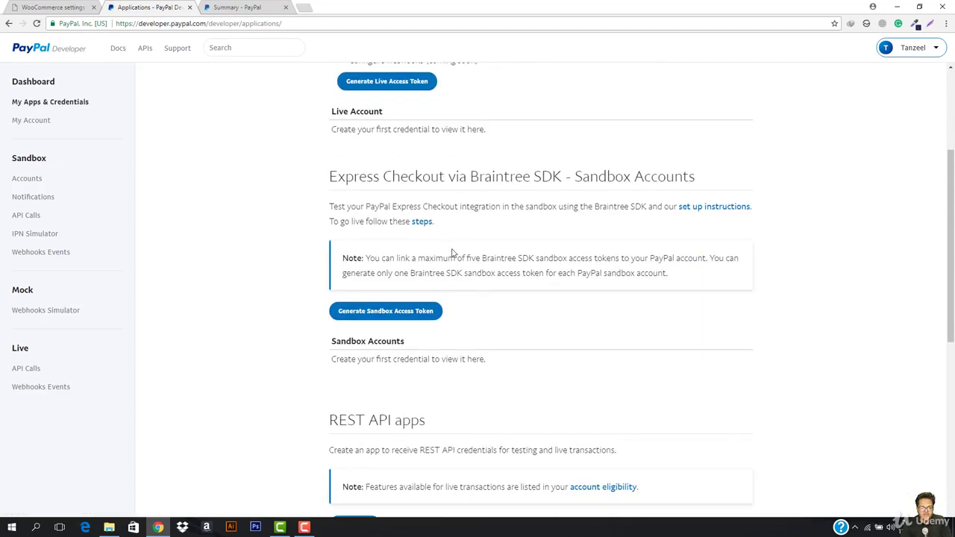
scroll(366, 448, "down", 3)
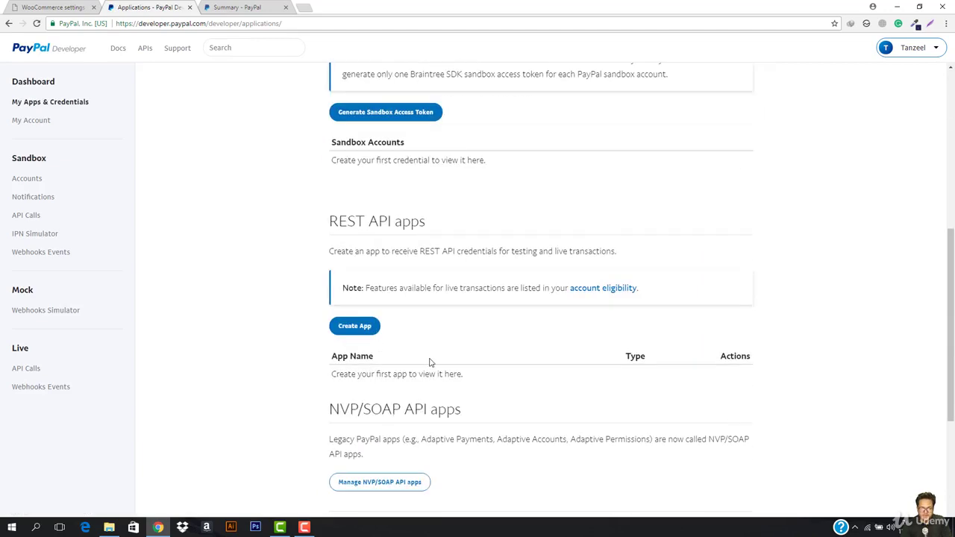
scroll(344, 481, "down", 3)
scroll(343, 484, "up", 7)
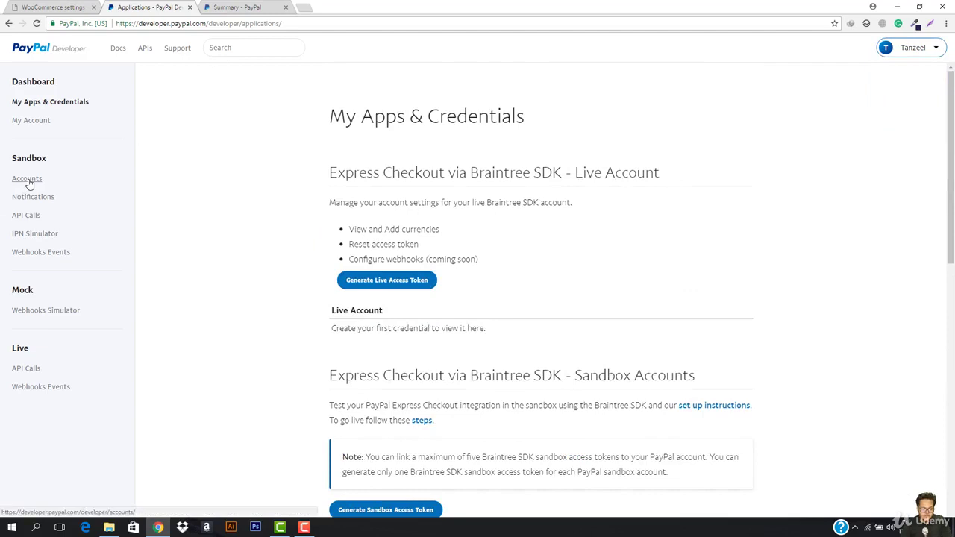
left_click(27, 180)
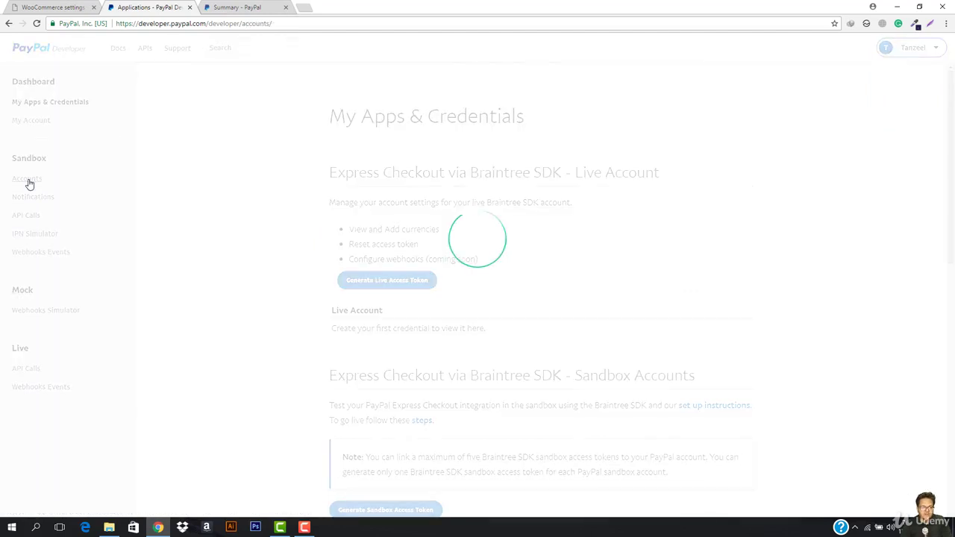
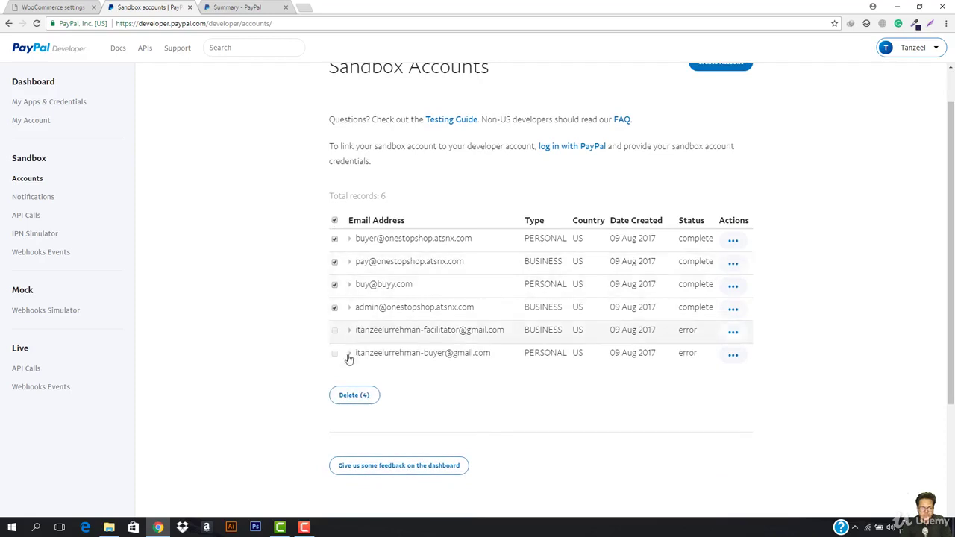
- Try to delete the four ticked sandbox accounts, then review the failure notice and the six accounts still listed
left_click(353, 397)
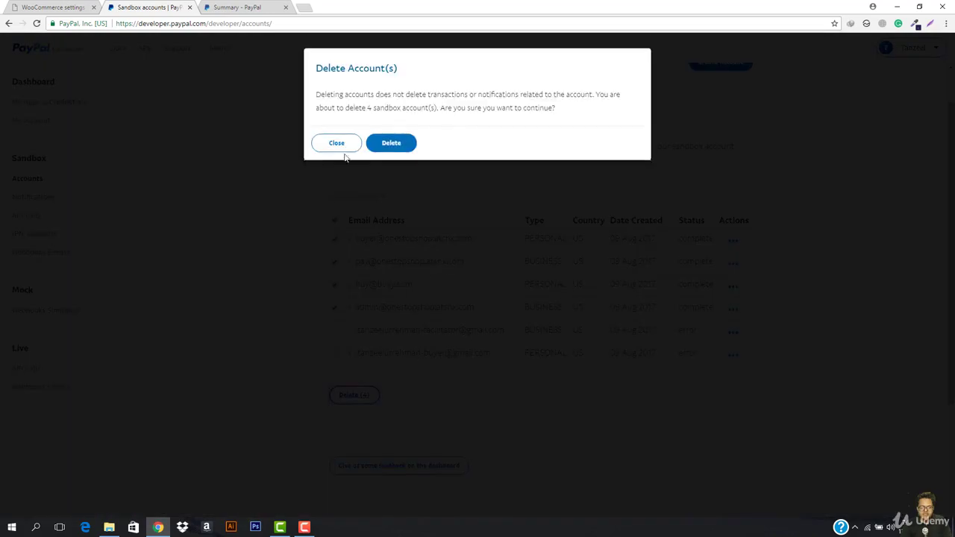
left_click(396, 144)
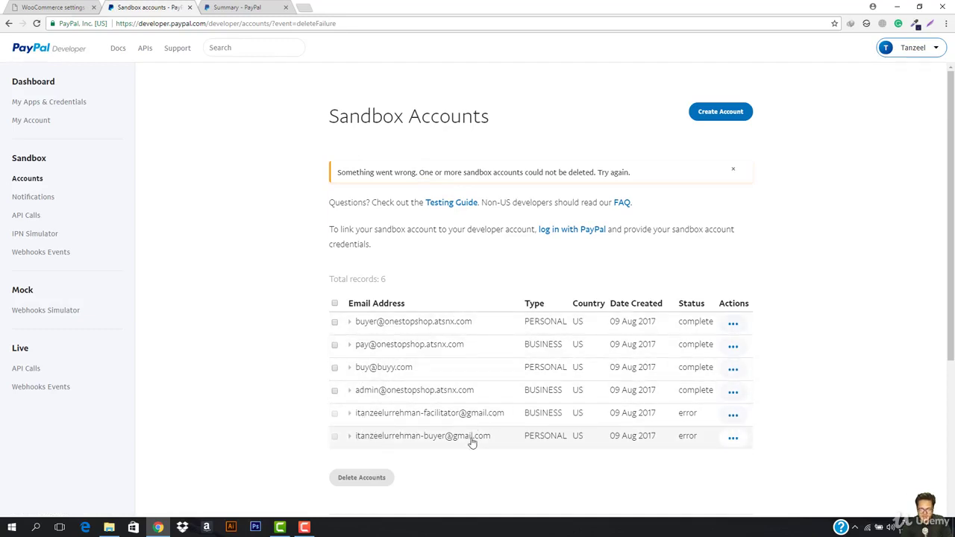
scroll(466, 436, "down", 1)
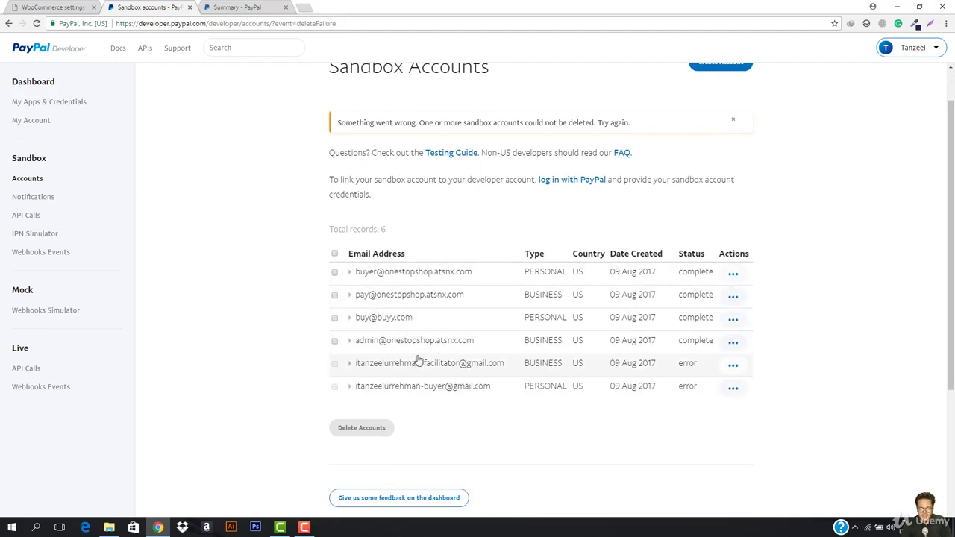
scroll(399, 278, "up", 1)
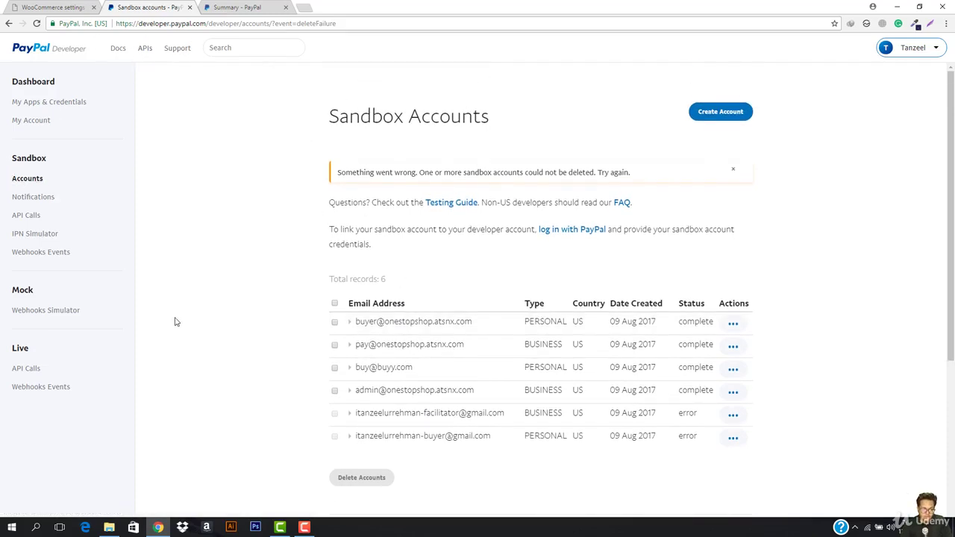
scroll(156, 356, "down", 3)
scroll(157, 357, "up", 3)
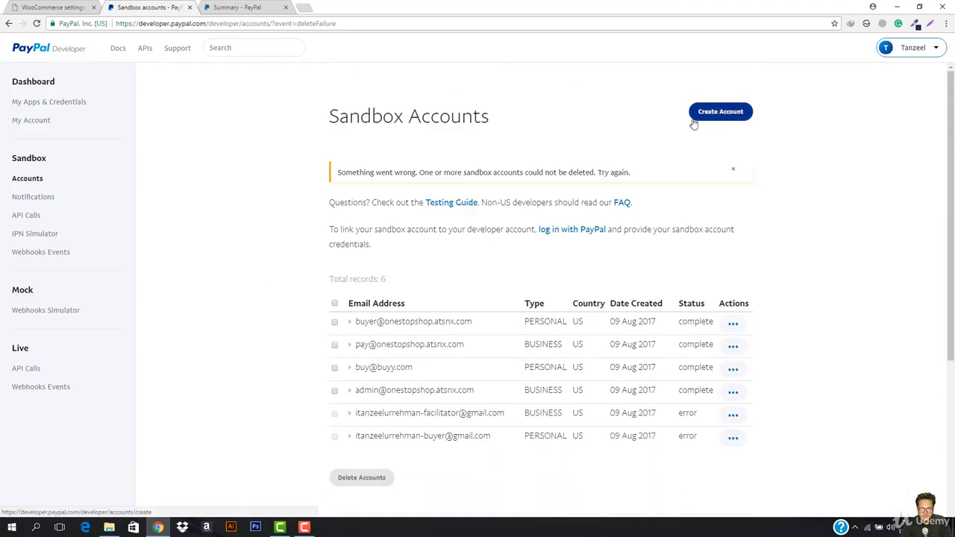
- Start a new United States business sandbox account and enter its e-mail address
left_click(23, 12)
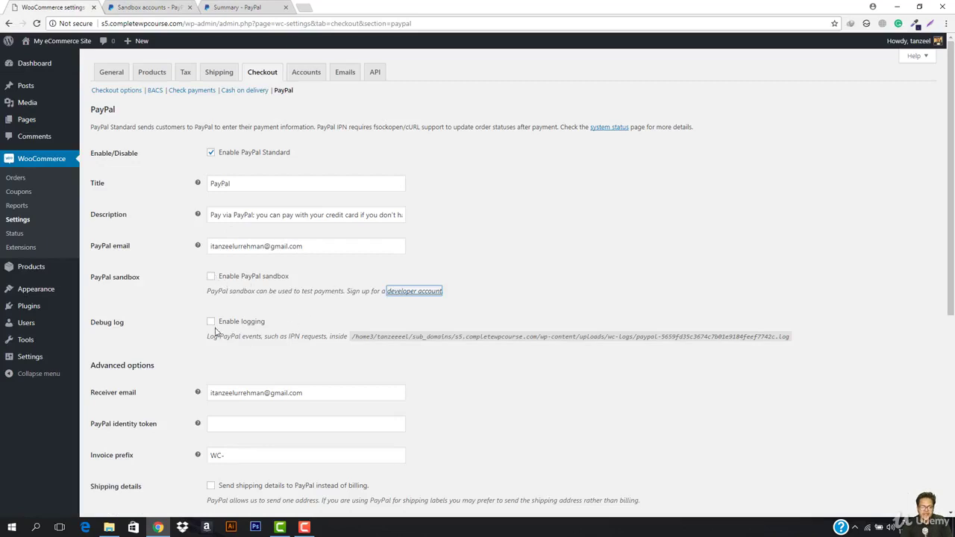
left_click(123, 8)
left_click(722, 112)
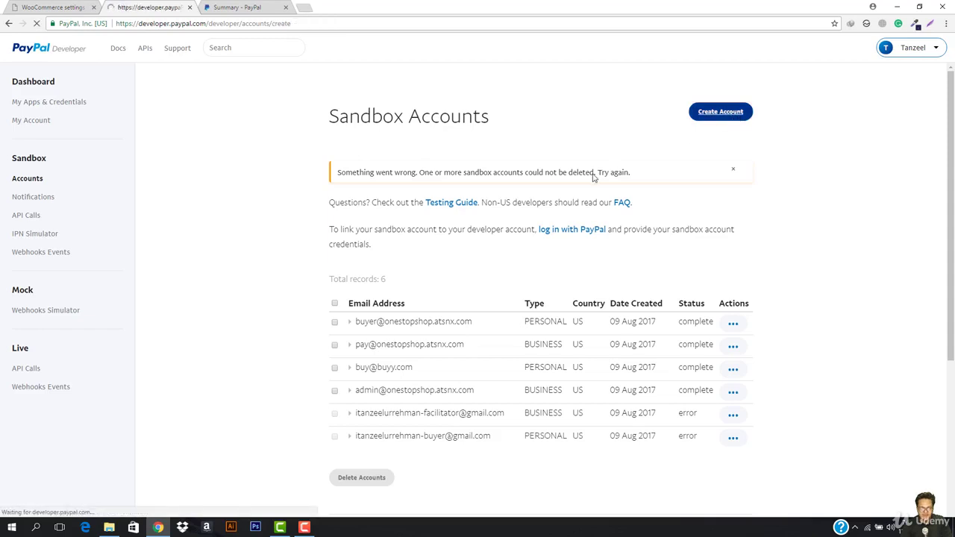
scroll(470, 257, "down", 2)
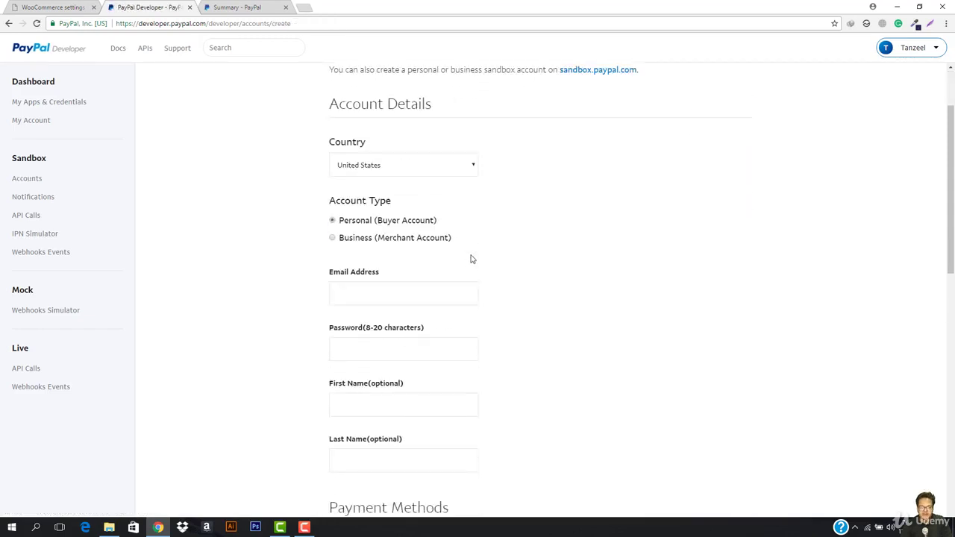
left_click(393, 173)
left_click(393, 174)
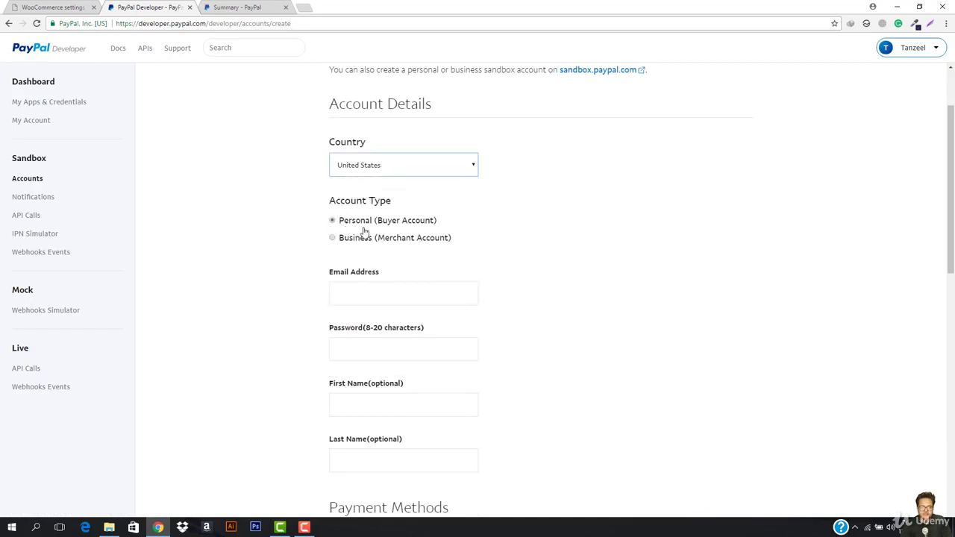
left_click(333, 238)
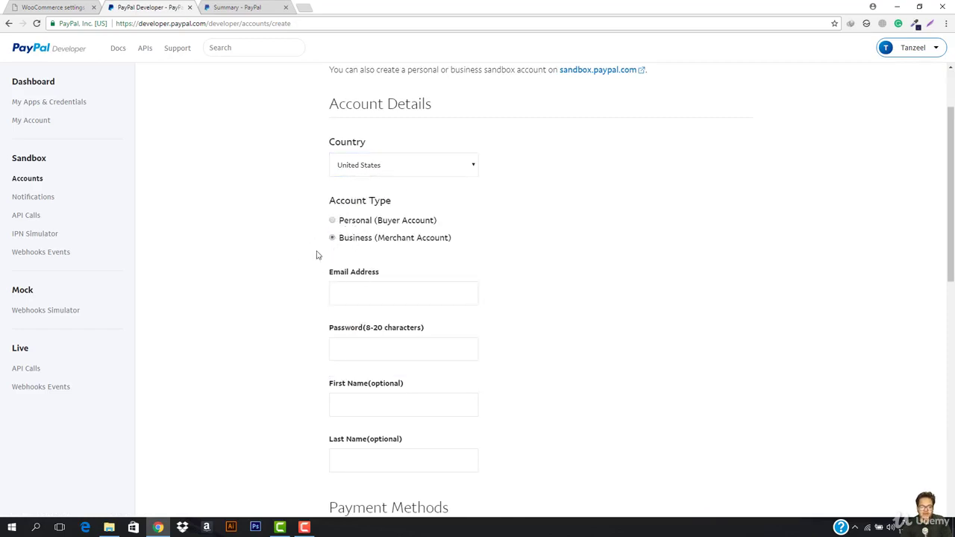
left_click(434, 293)
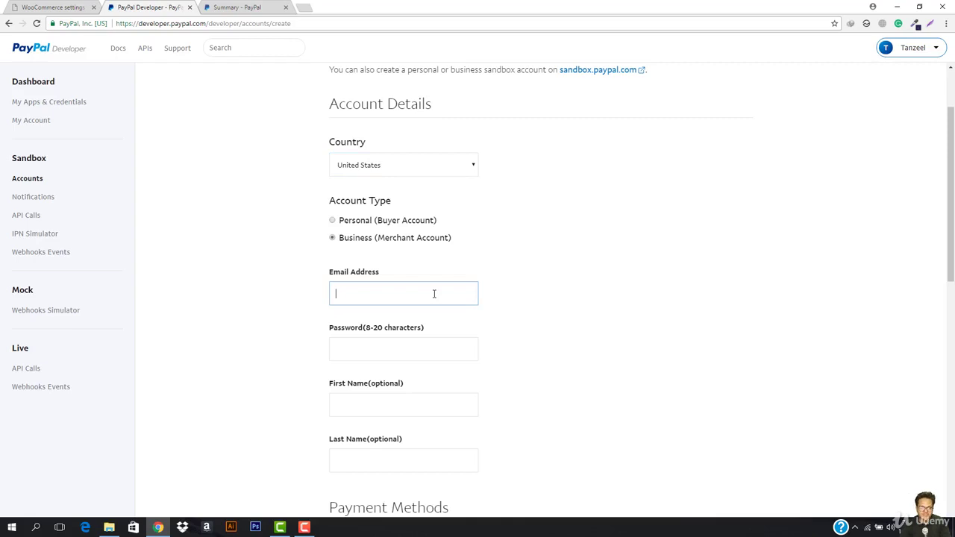
left_click(49, 7)
left_click(138, 7)
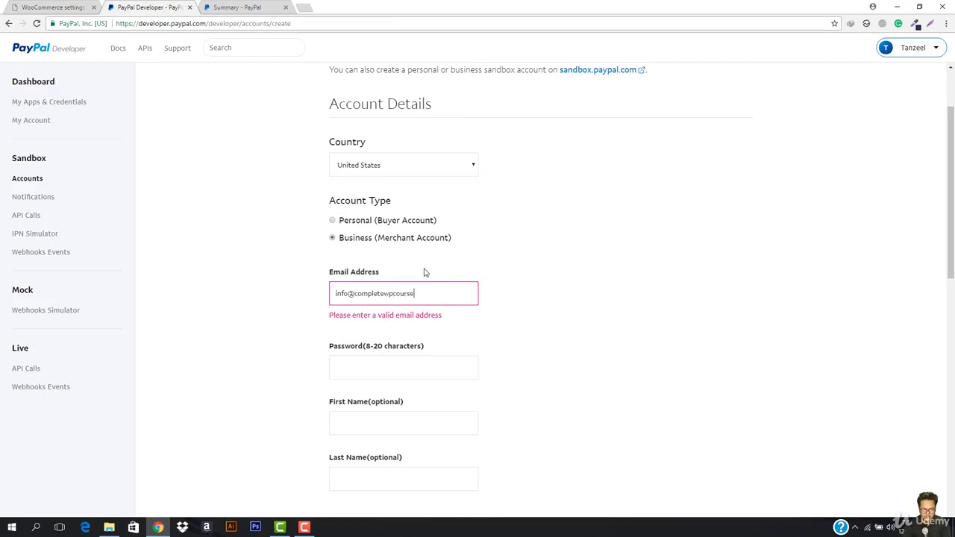
type(".com")
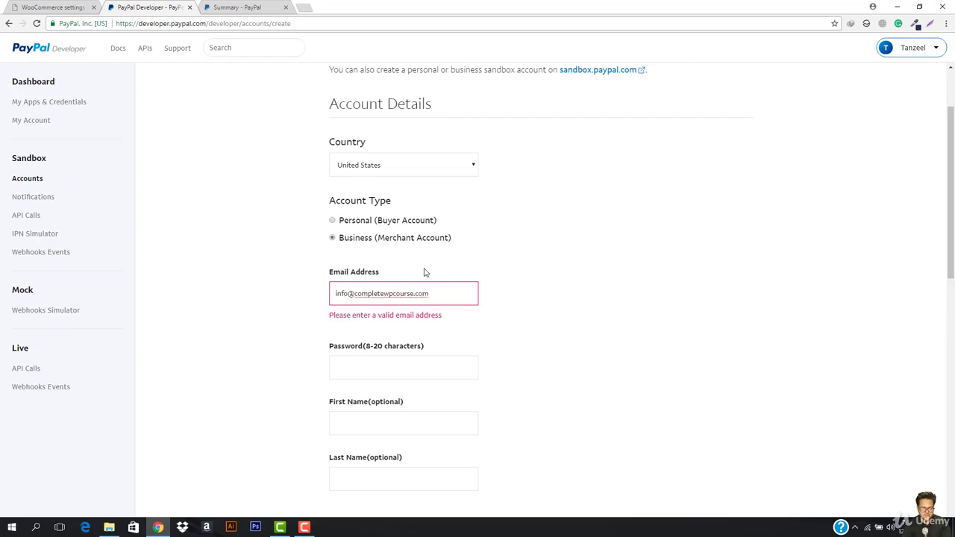
type("sb.")
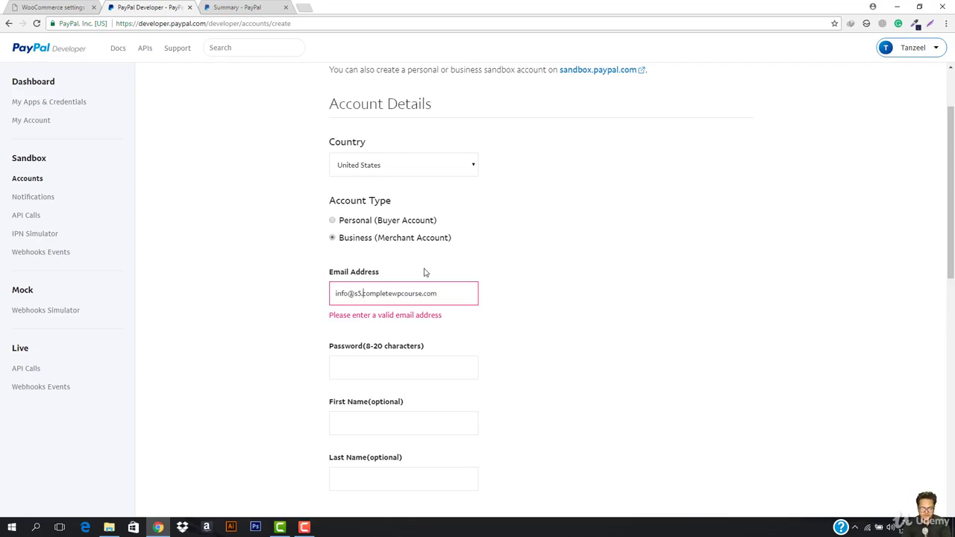
scroll(435, 299, "down", 1)
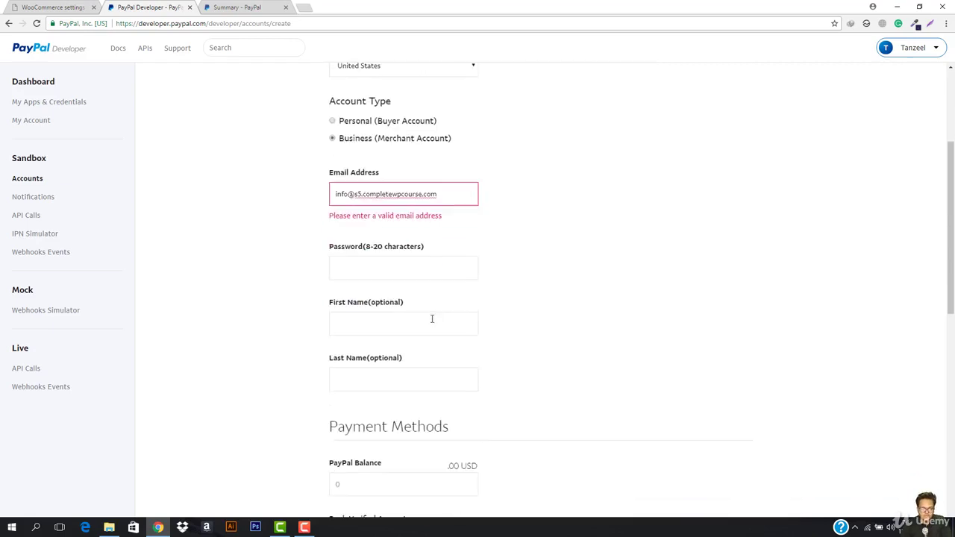
- Enter the account password, set a 5000 USD PayPal balance with MasterCard, and create the account
left_click(397, 269)
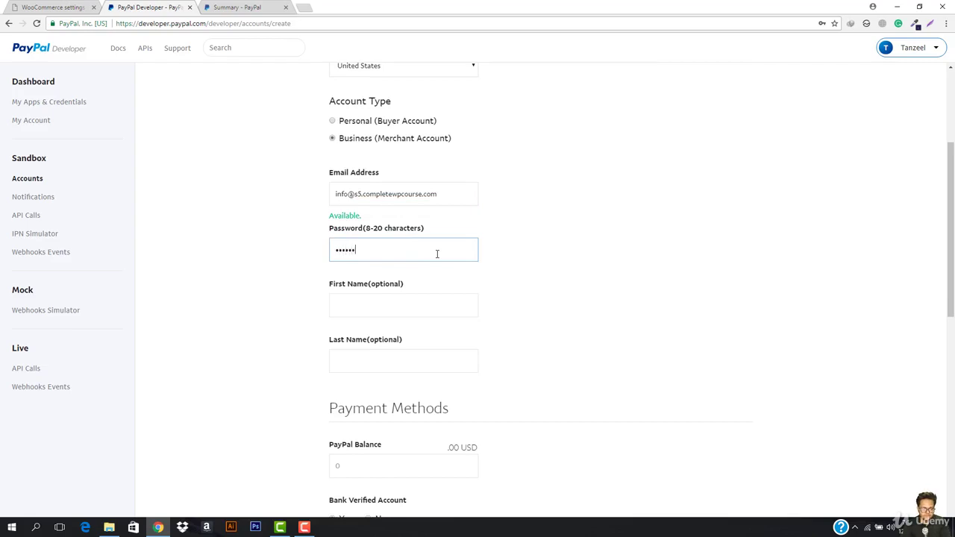
key("Tab")
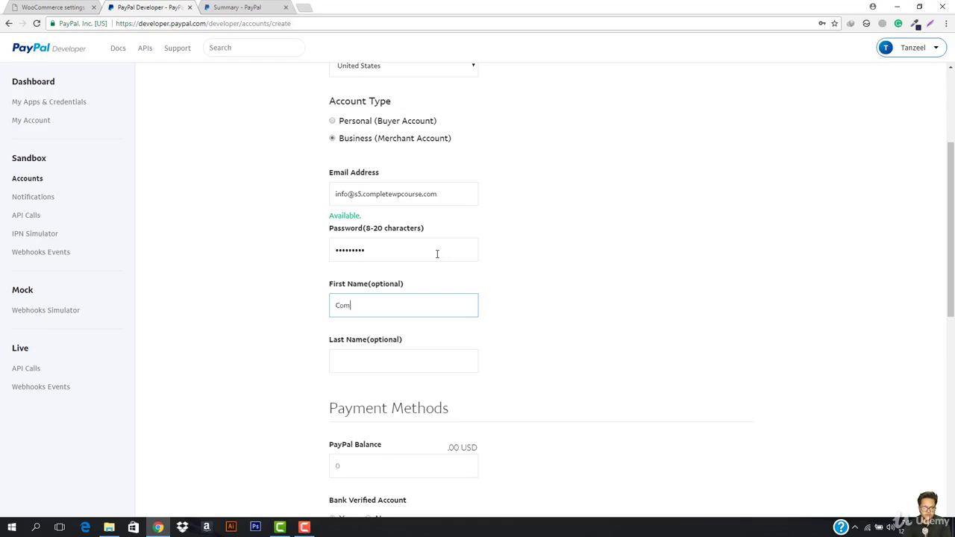
key("ctrl+a")
key("BackSpace")
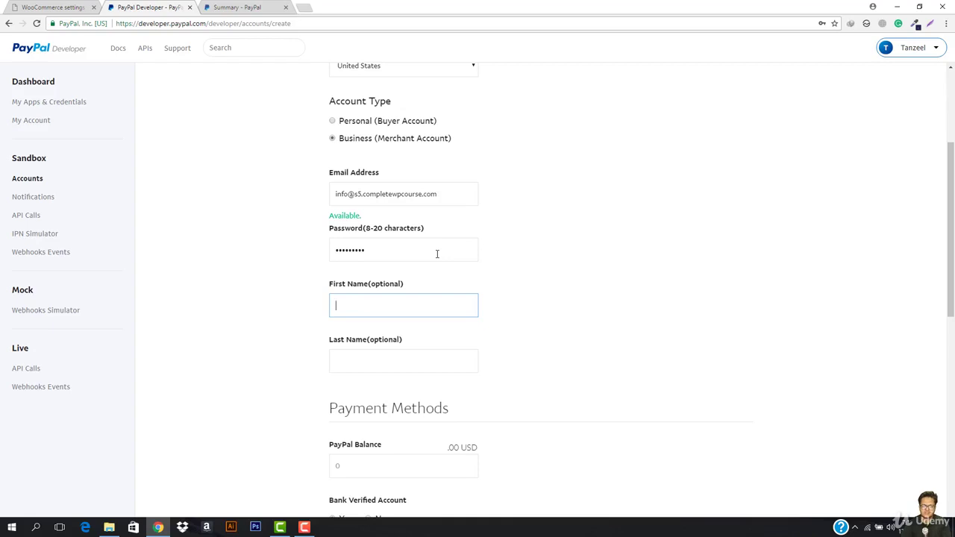
scroll(435, 257, "down", 3)
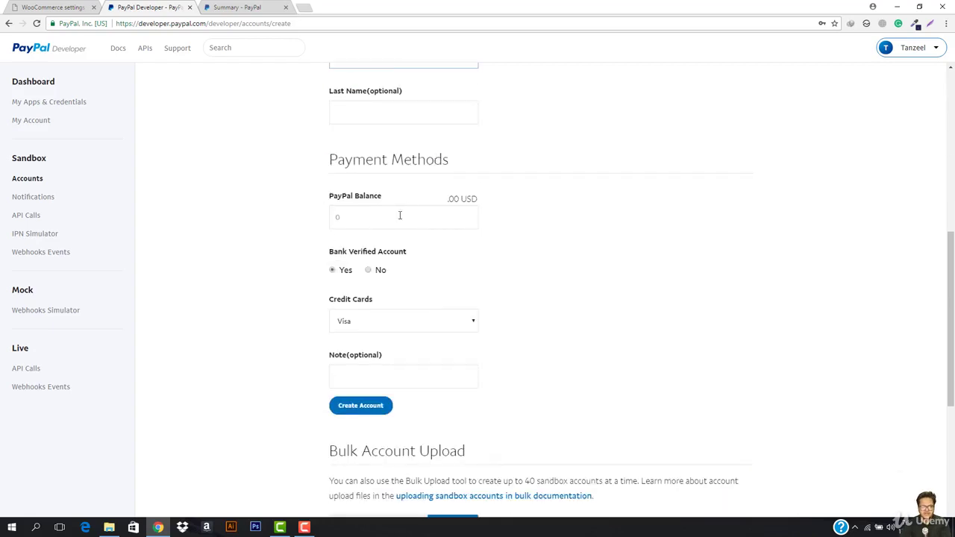
left_click(399, 214)
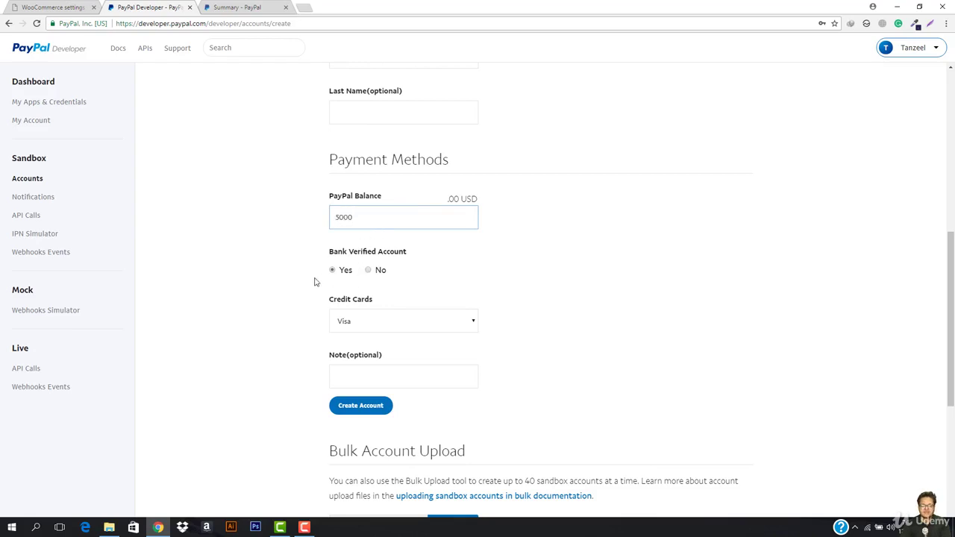
left_click(355, 331)
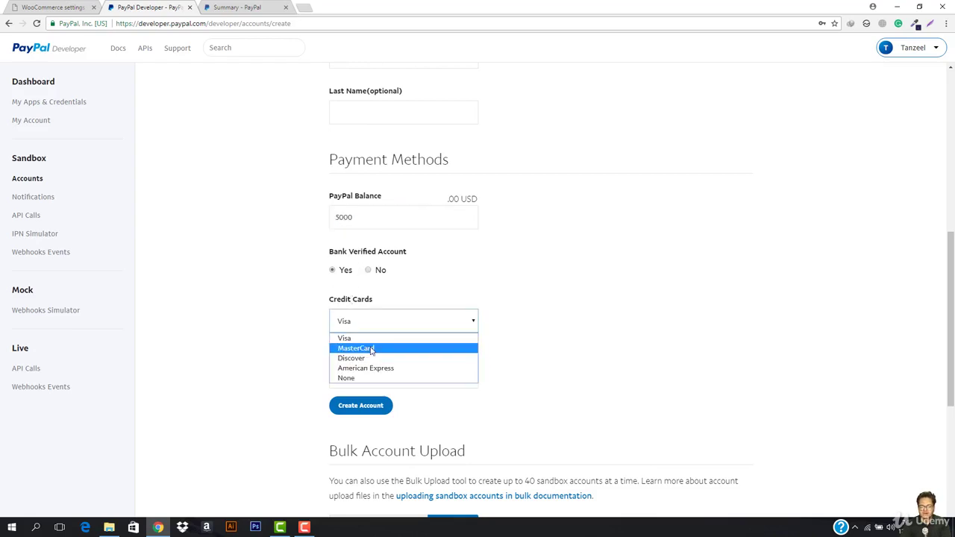
left_click(369, 345)
scroll(389, 386, "down", 2)
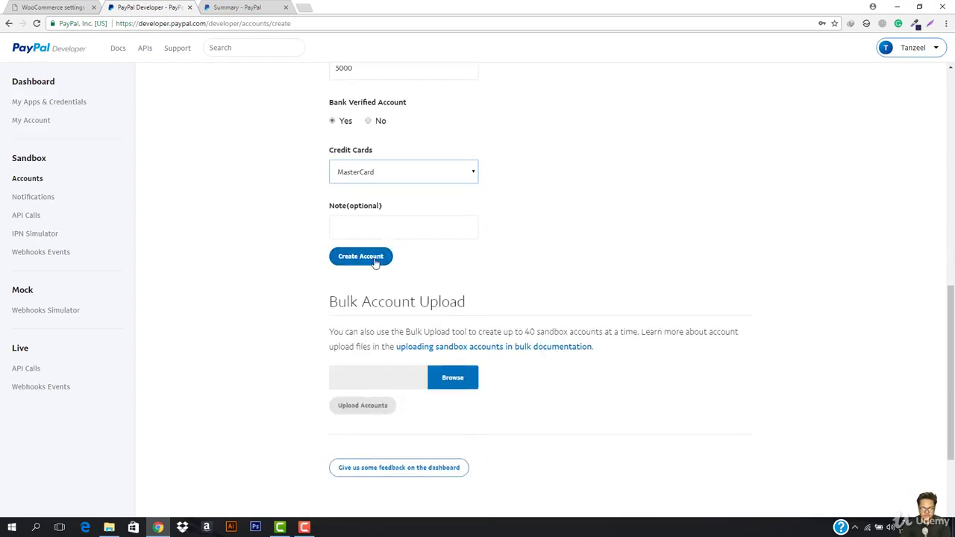
left_click(349, 262)
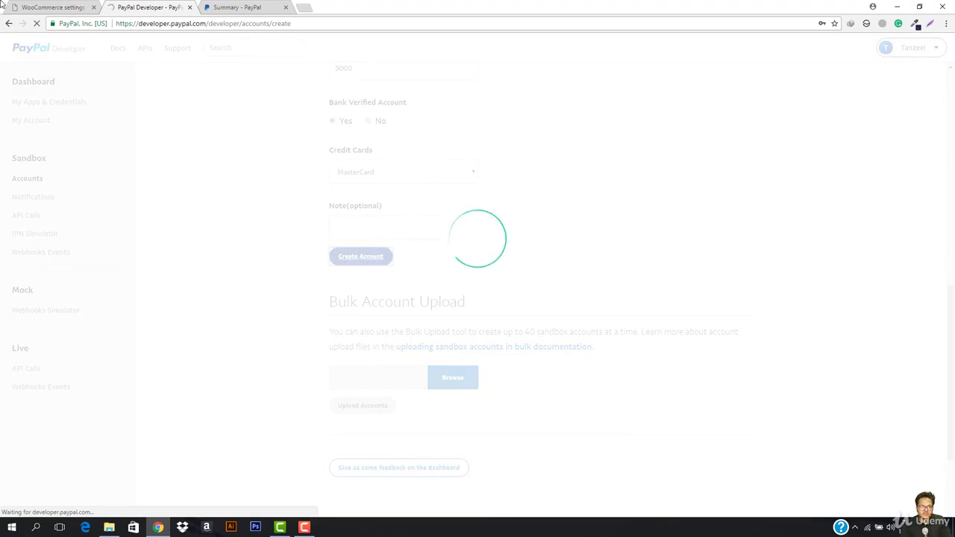
- Enable PayPal sandbox mode and replace the PayPal email with the sandbox business address
left_click(62, 4)
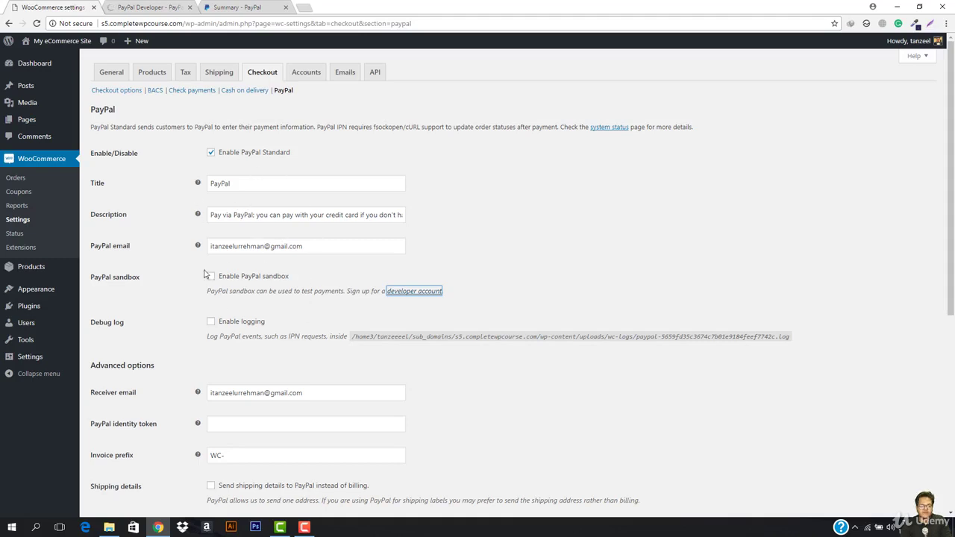
left_click(140, 5)
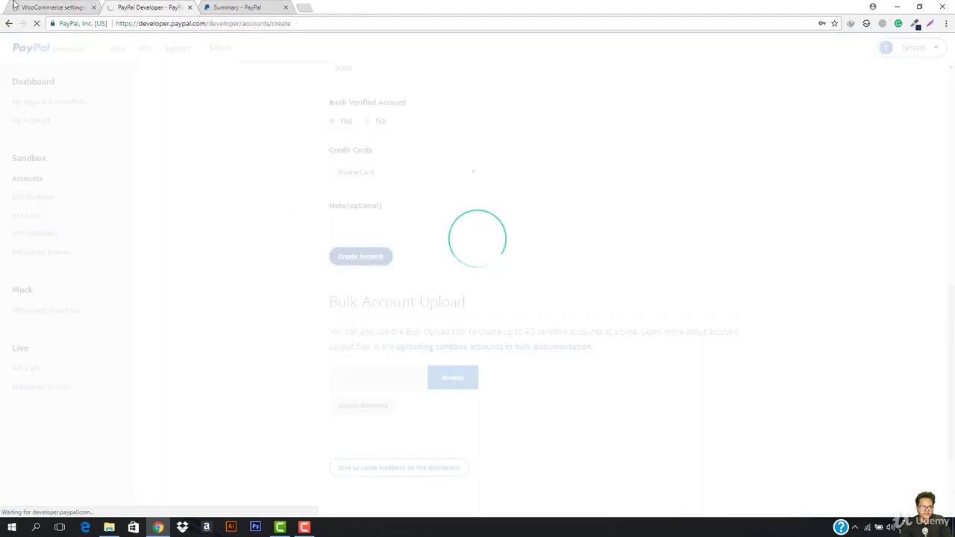
left_click(13, 5)
left_click(212, 276)
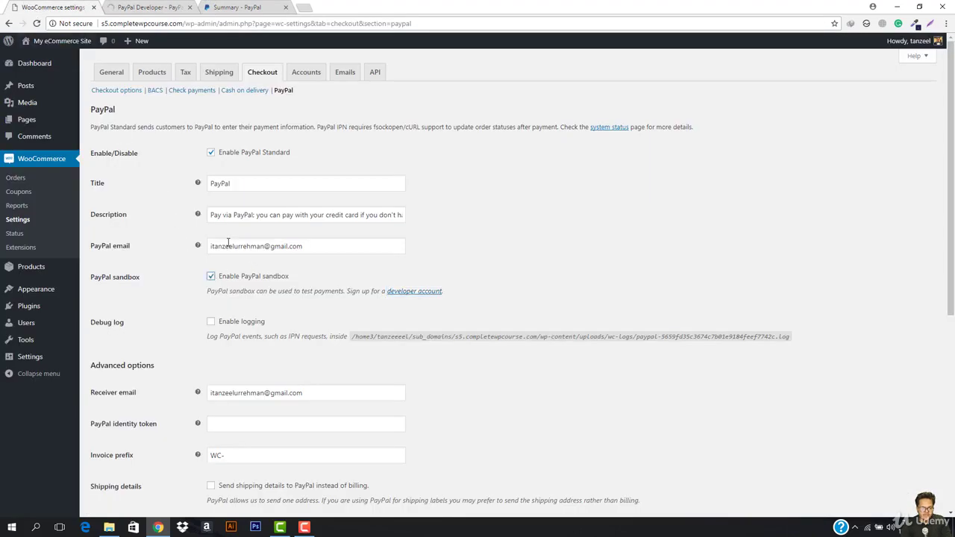
triple_click(225, 243)
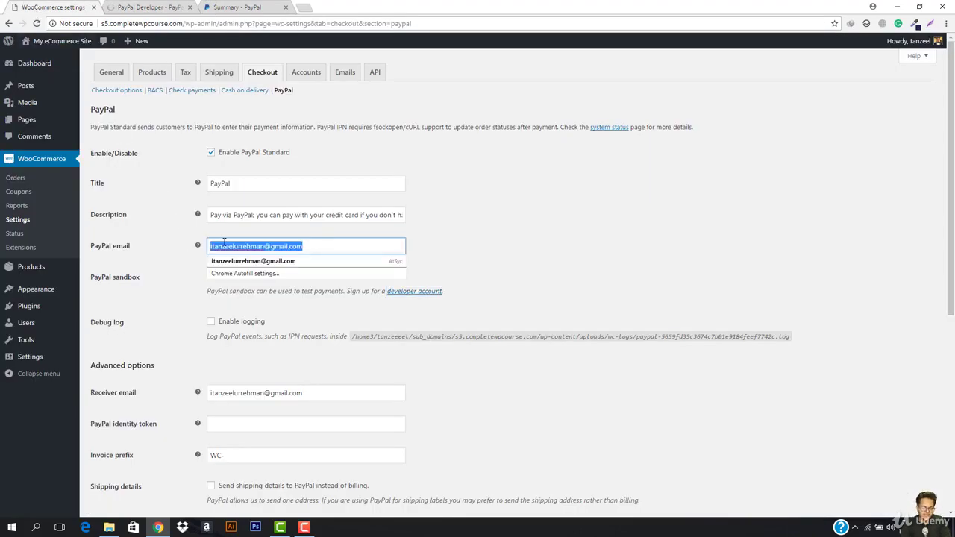
type("s")
key("BackSpace")
key("BackSpace")
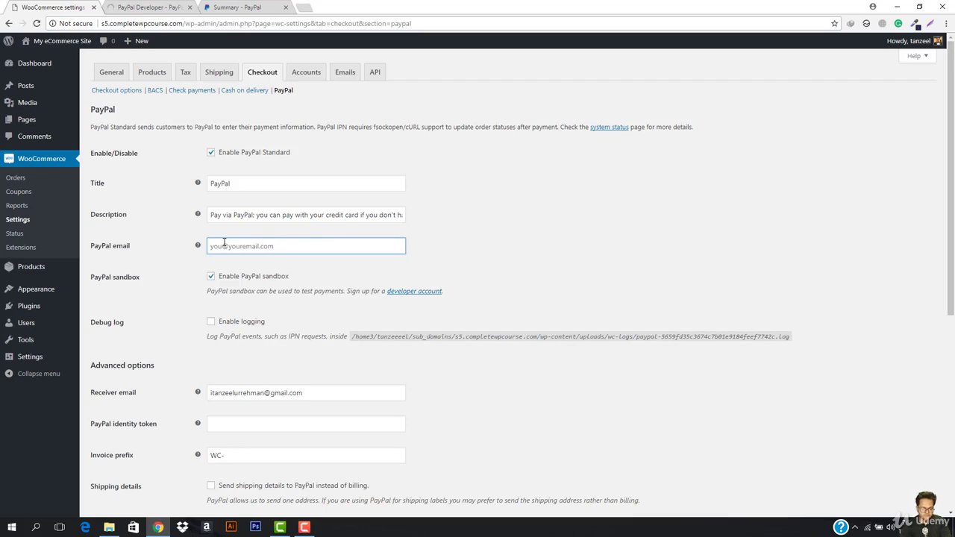
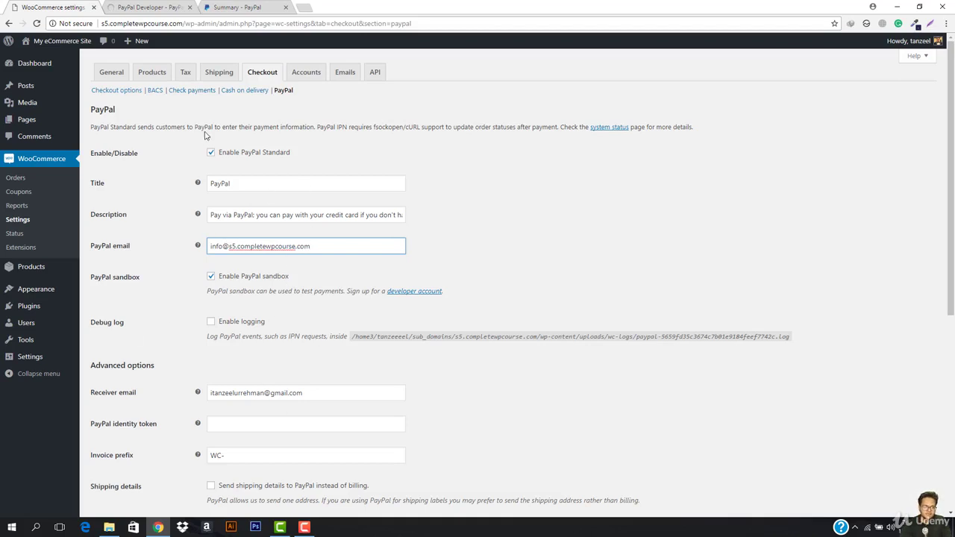
scroll(254, 322, "down", 2)
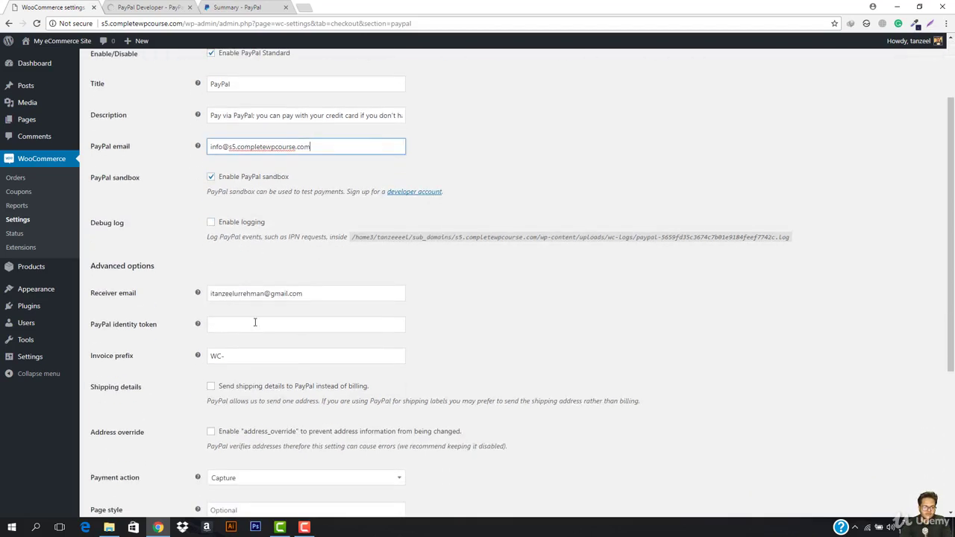
- Copy the PayPal email into the Receiver email field and save the PayPal settings
triple_click(307, 295)
triple_click(281, 145)
key("ctrl+c")
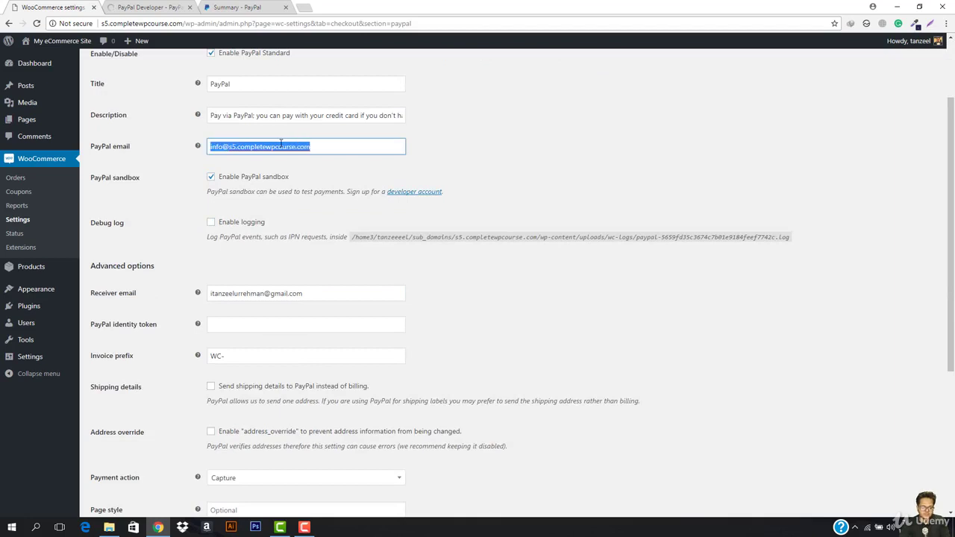
left_click(302, 293)
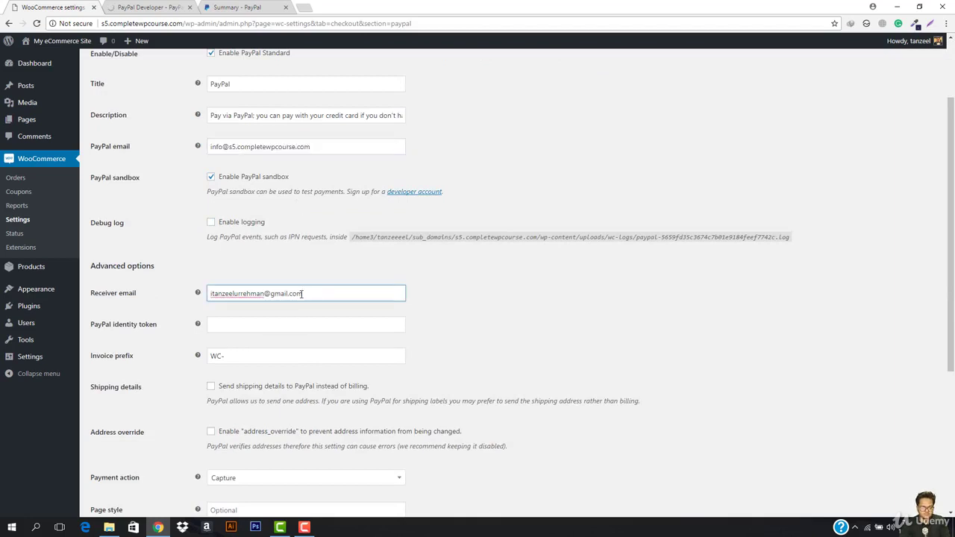
key("ctrl+a")
key("ctrl+v")
scroll(301, 300, "down", 4)
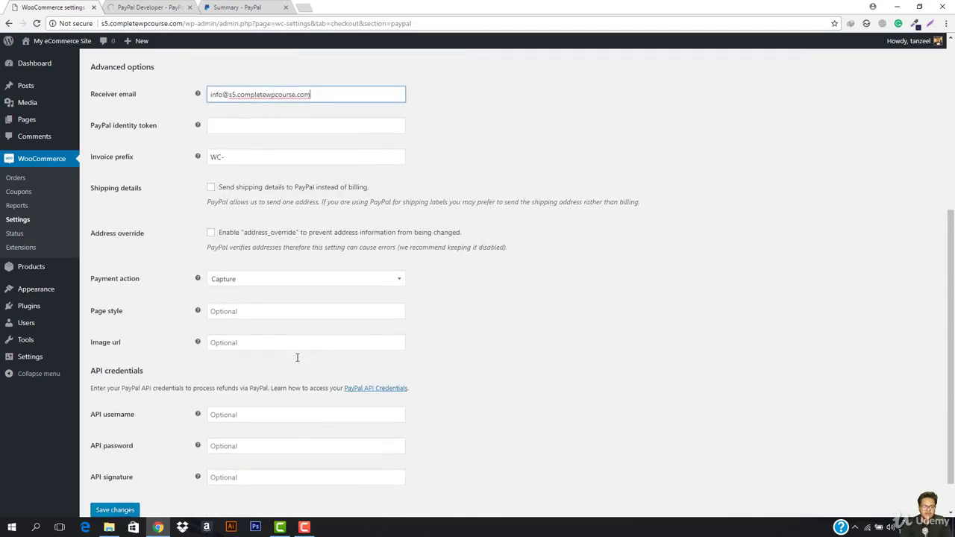
left_click(119, 470)
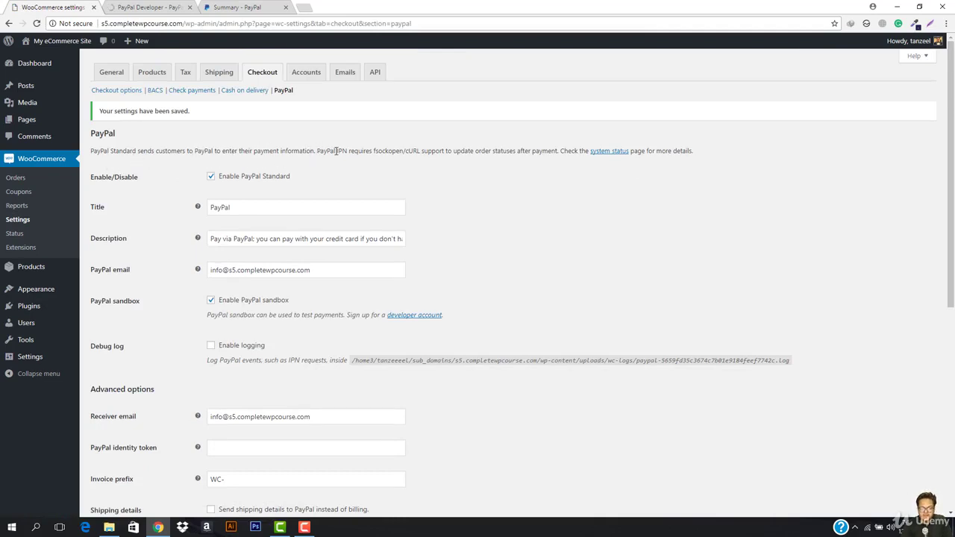
left_click_drag(313, 152, 434, 162)
left_click(436, 166)
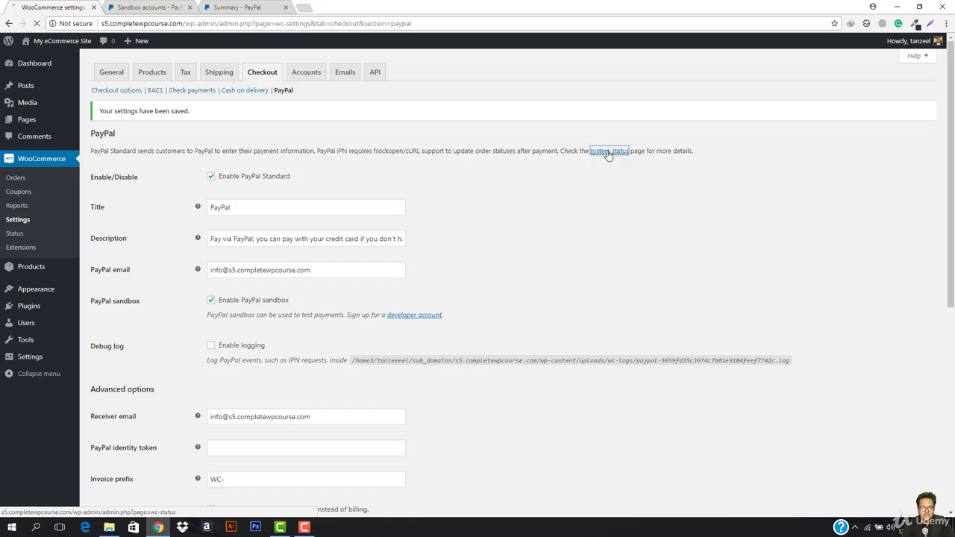
- Start a new sandbox account with an unused buyer e-mail and a password of 8+ characters
left_click(141, 7)
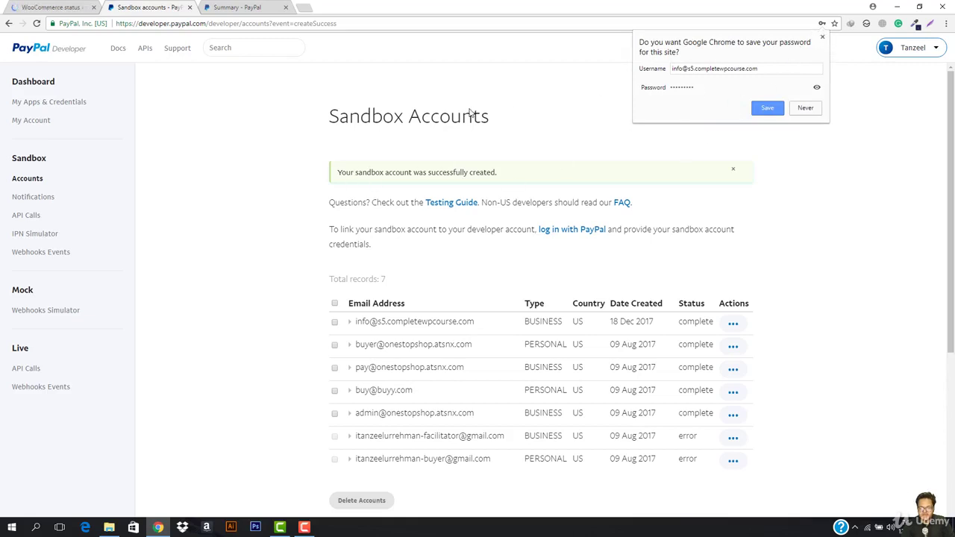
left_click(821, 37)
scroll(559, 307, "down", 2)
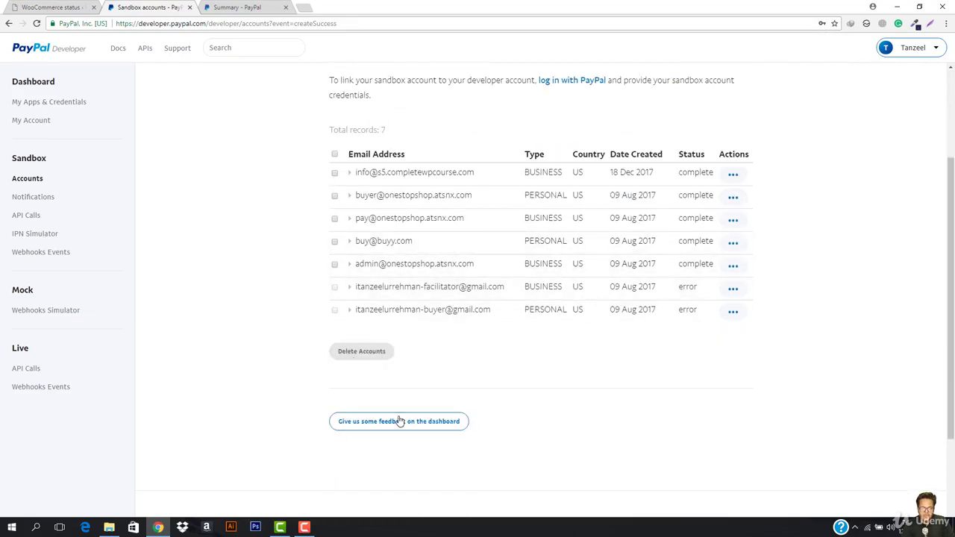
scroll(673, 346, "up", 2)
left_click(714, 113)
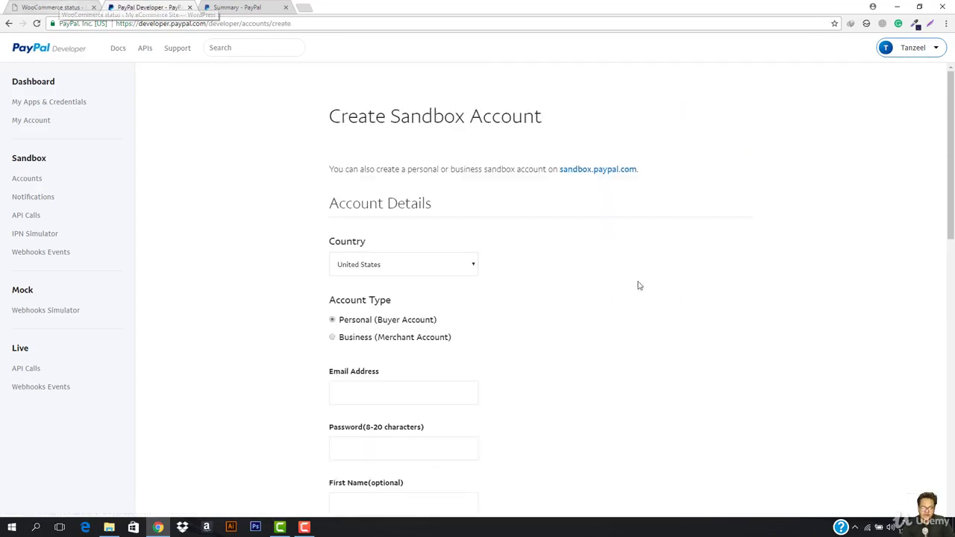
left_click(368, 393)
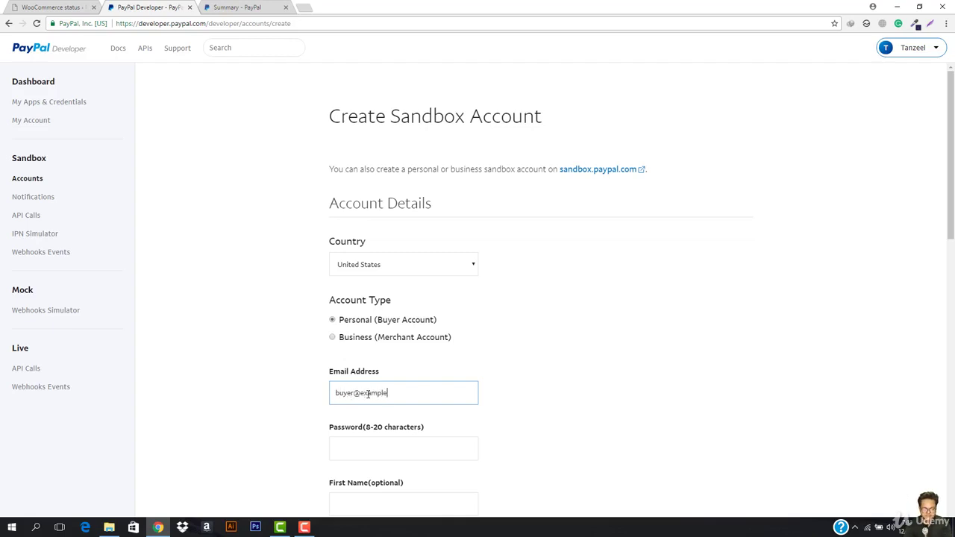
key("Tab")
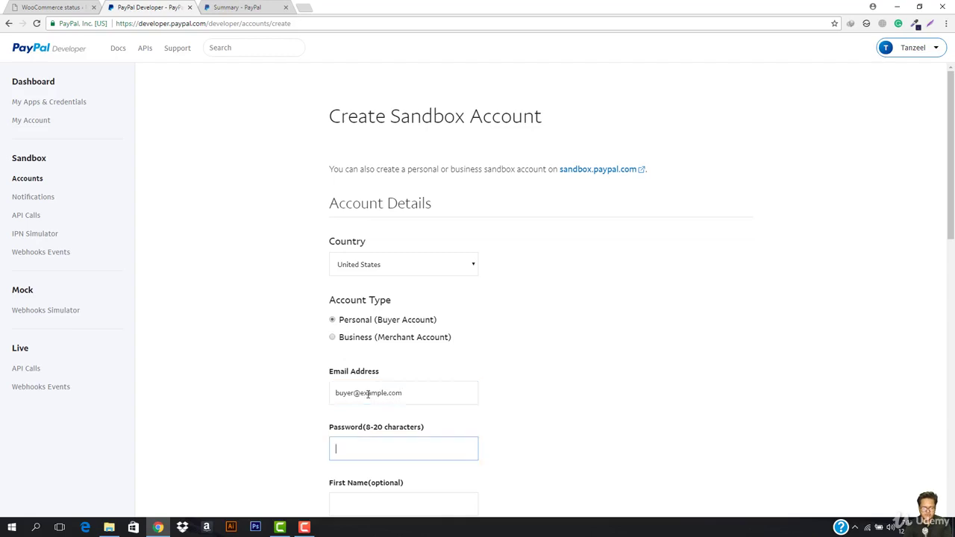
type("1")
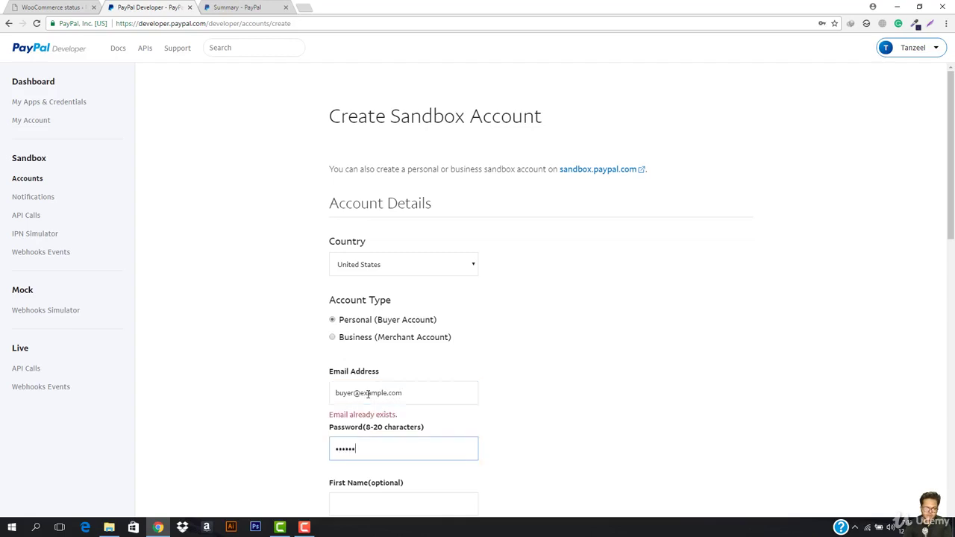
left_click(355, 392)
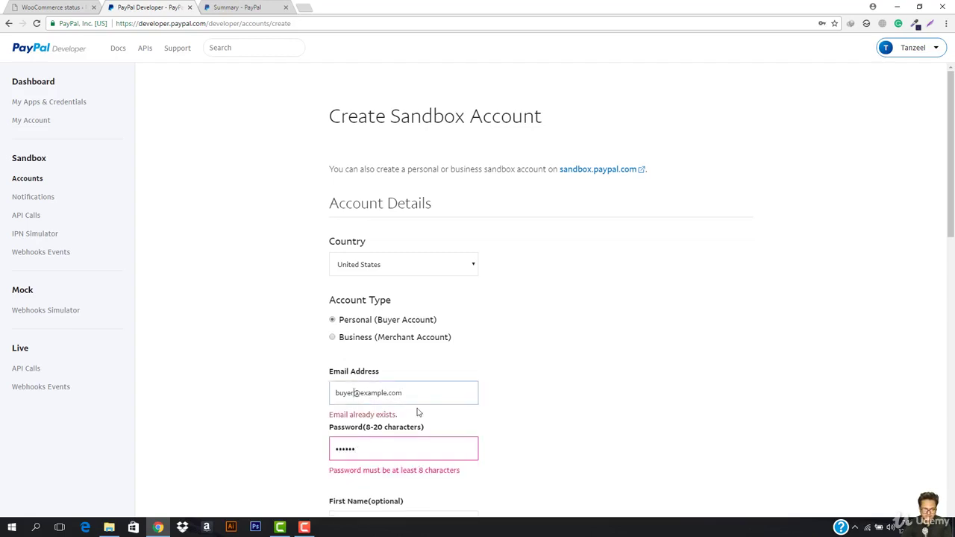
type("s")
left_click(377, 455)
key("ctrl+a")
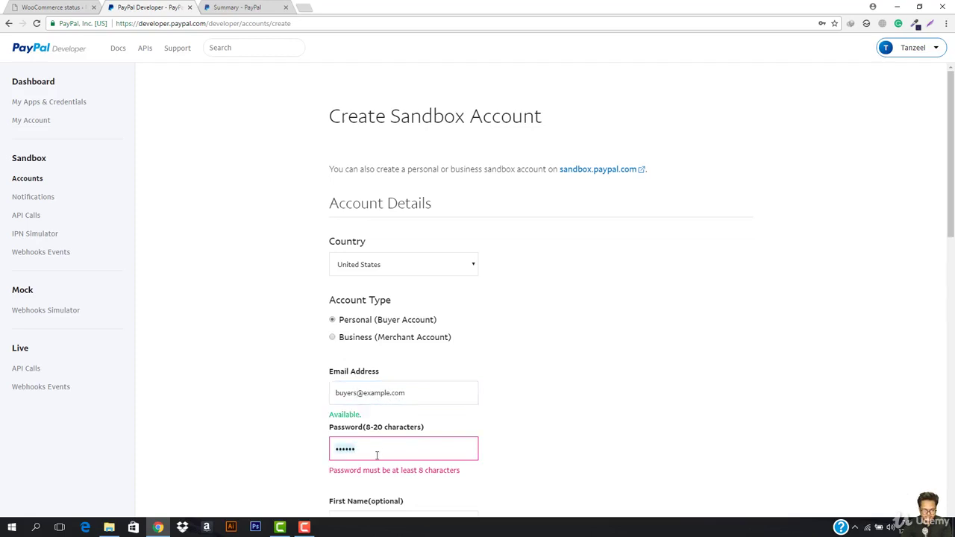
type("1")
key("Tab")
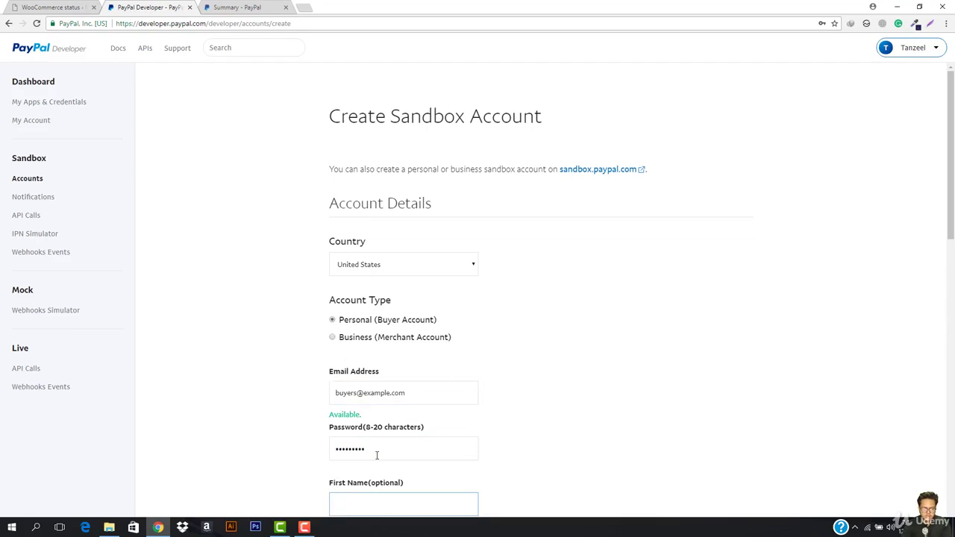
- Give the personal buyer account a 5000000 USD PayPal balance and MasterCard, and create it
scroll(376, 455, "down", 2)
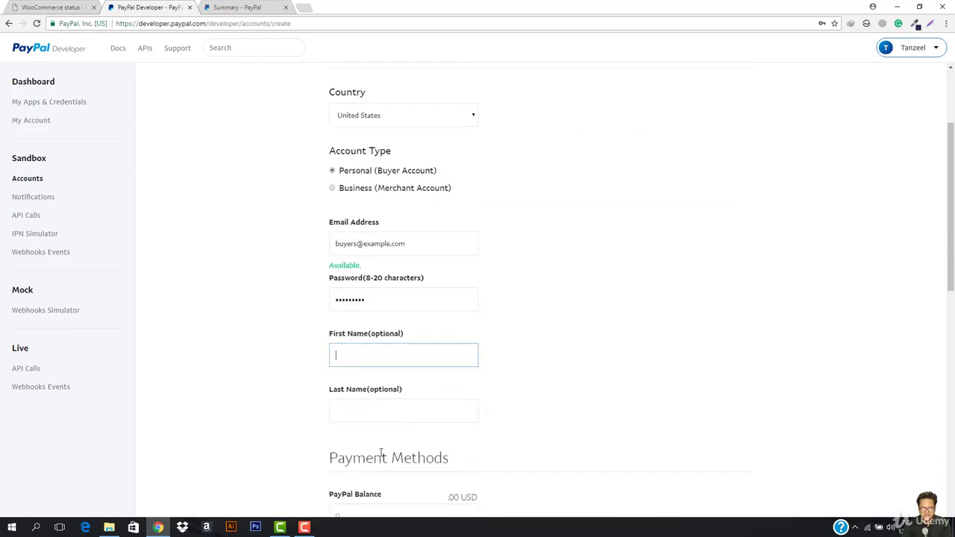
scroll(394, 353, "down", 2)
left_click(400, 364)
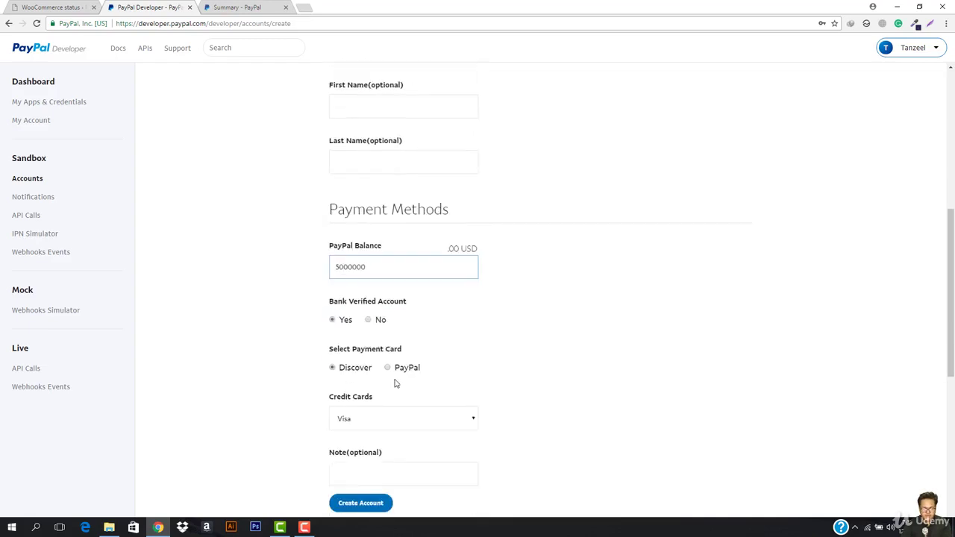
scroll(481, 364, "up", 5)
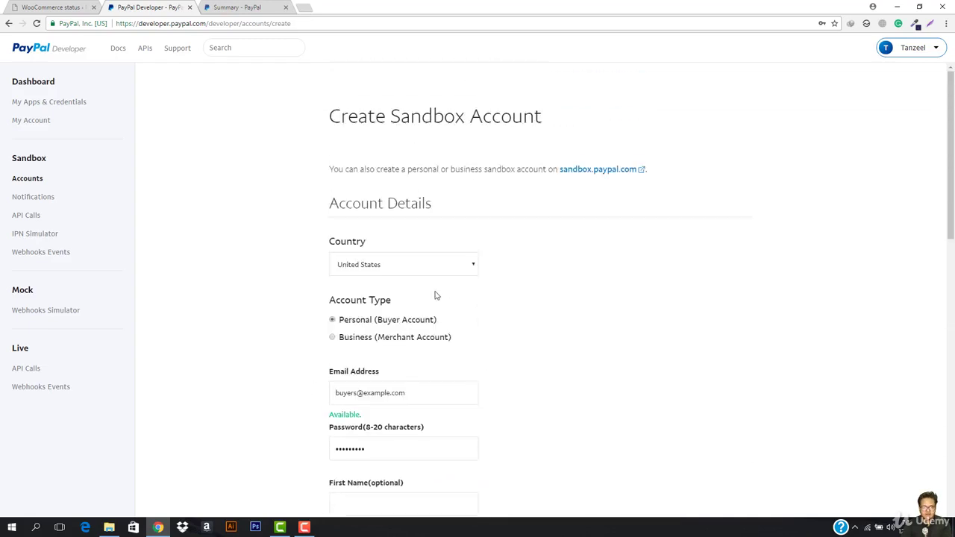
scroll(411, 318, "down", 6)
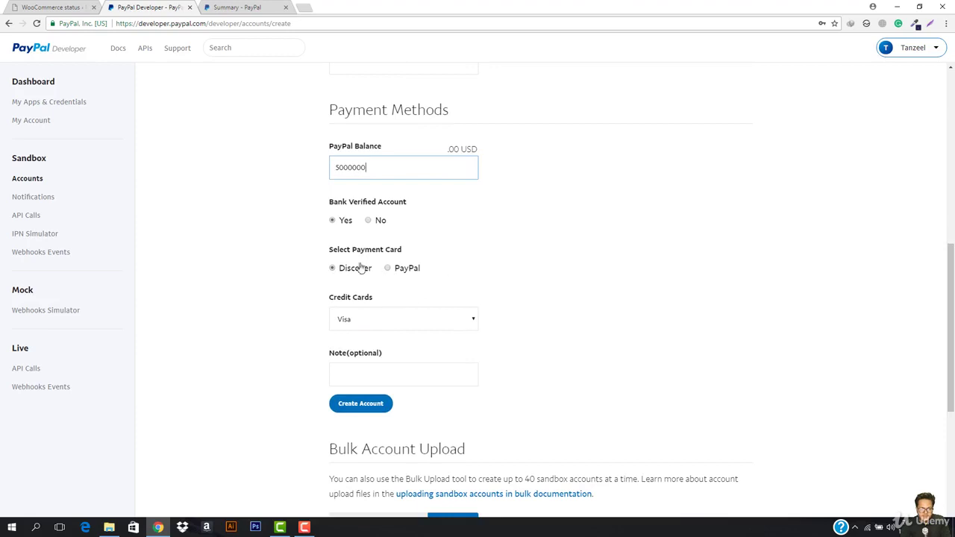
left_click(373, 322)
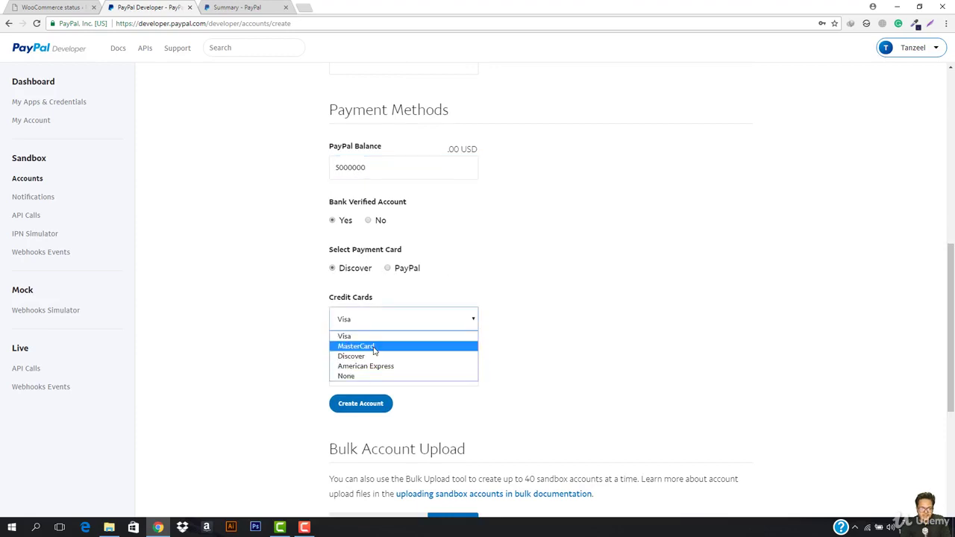
left_click(373, 348)
left_click(361, 404)
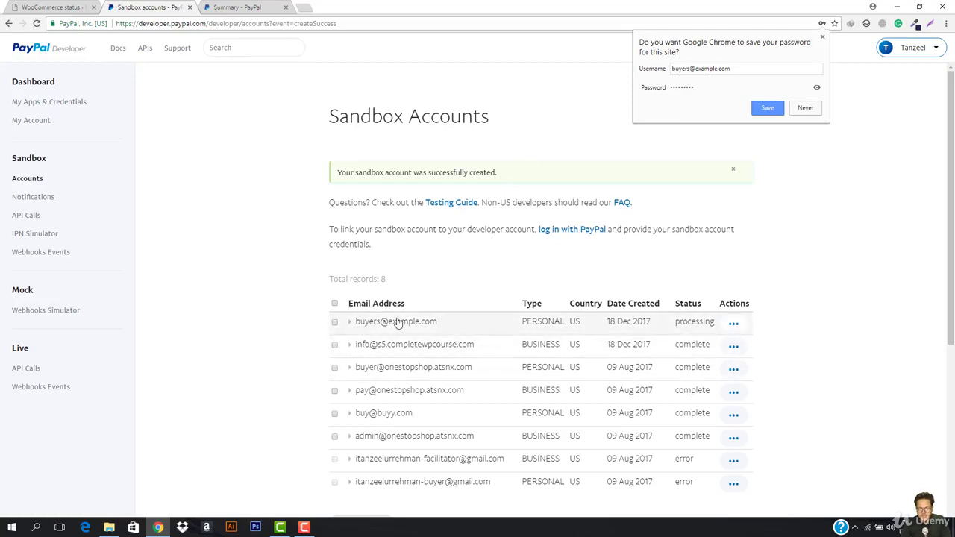
- Decline Chrome's password prompt and reload Sandbox Accounts until the new buyer account shows complete
scroll(440, 326, "down", 2)
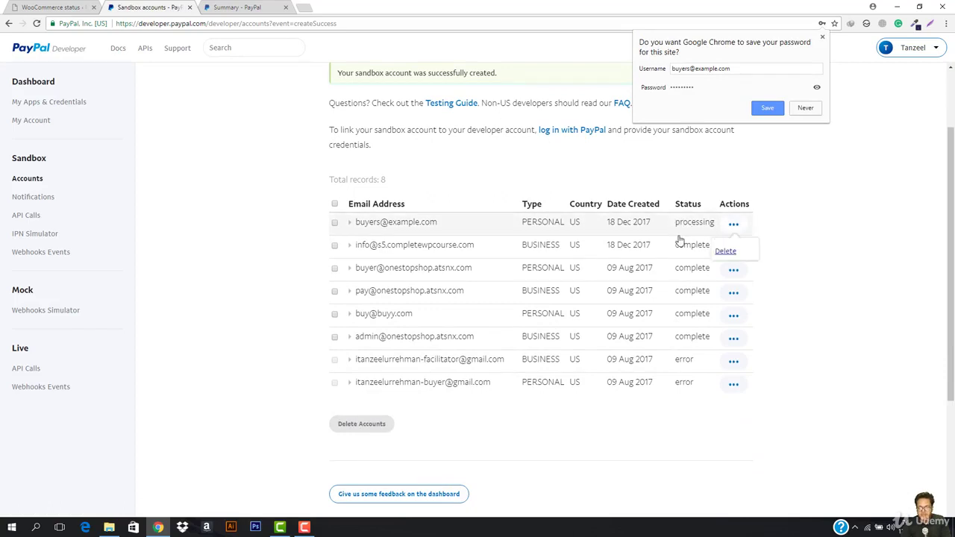
left_click(731, 221)
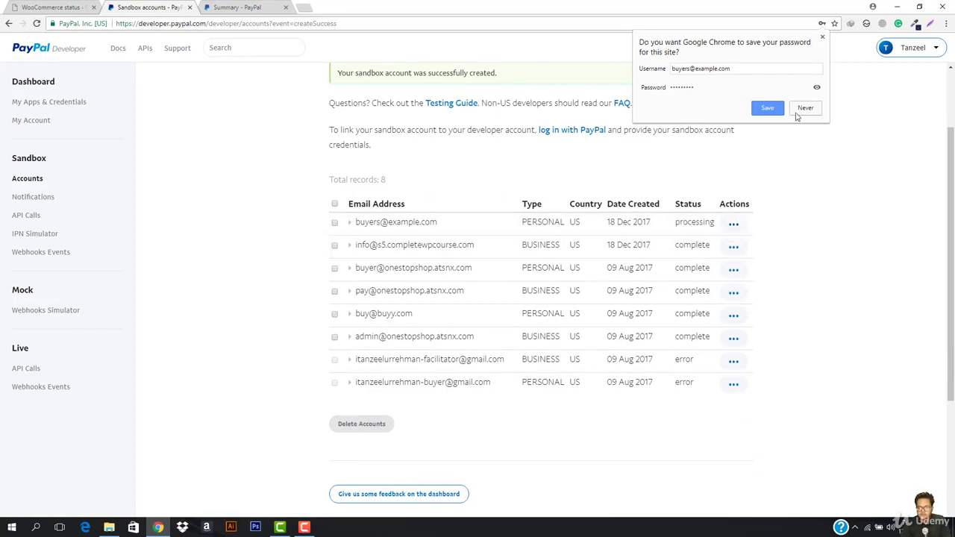
left_click(821, 25)
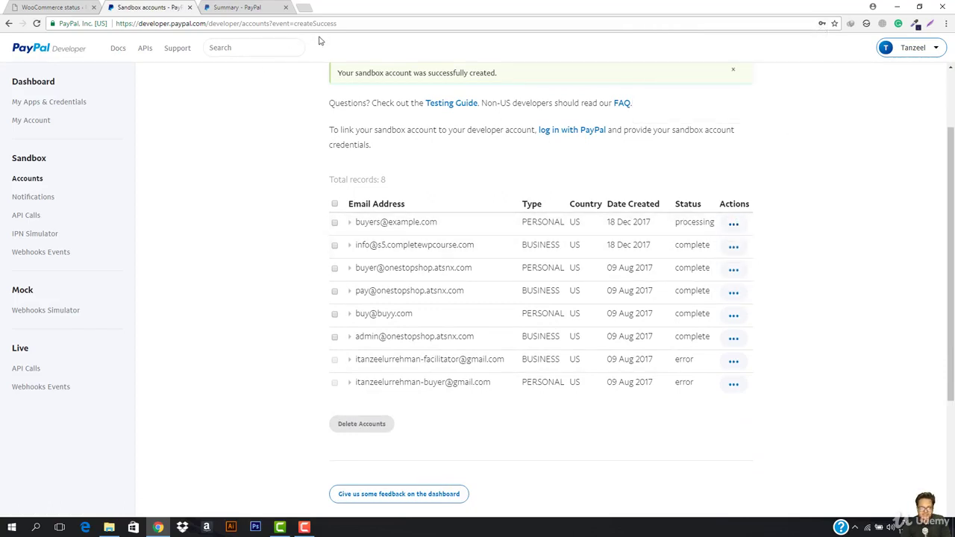
left_click(343, 26)
key("Return")
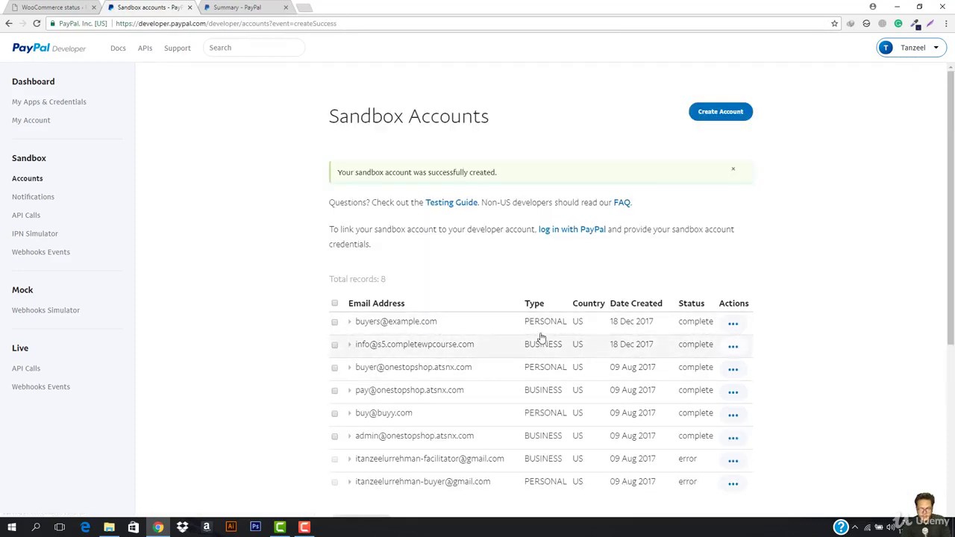
left_click(31, 6)
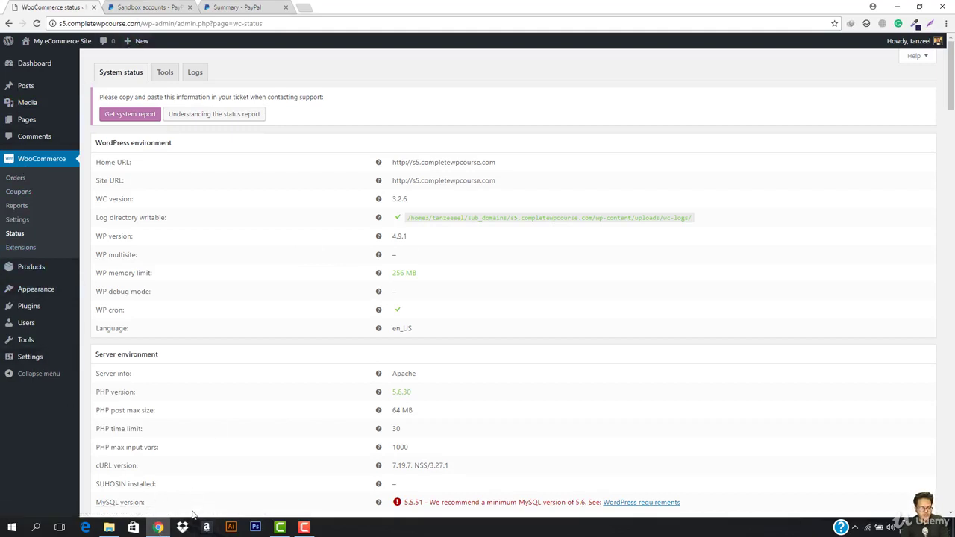
- Open s5.completewpcourse.com in a private window, then return to the Sandbox Accounts tab
key("ctrl+shift+n")
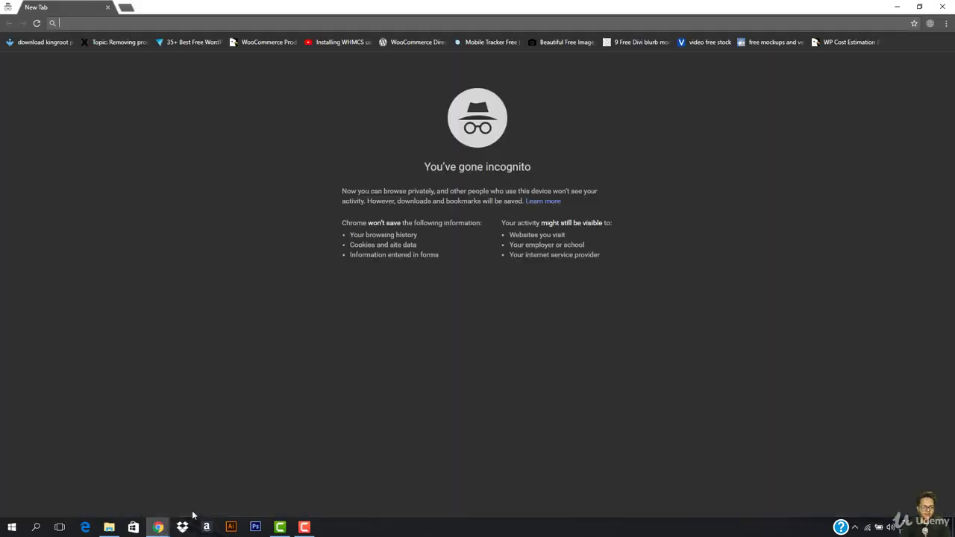
type("s5.completewpcourse.com")
key("Return")
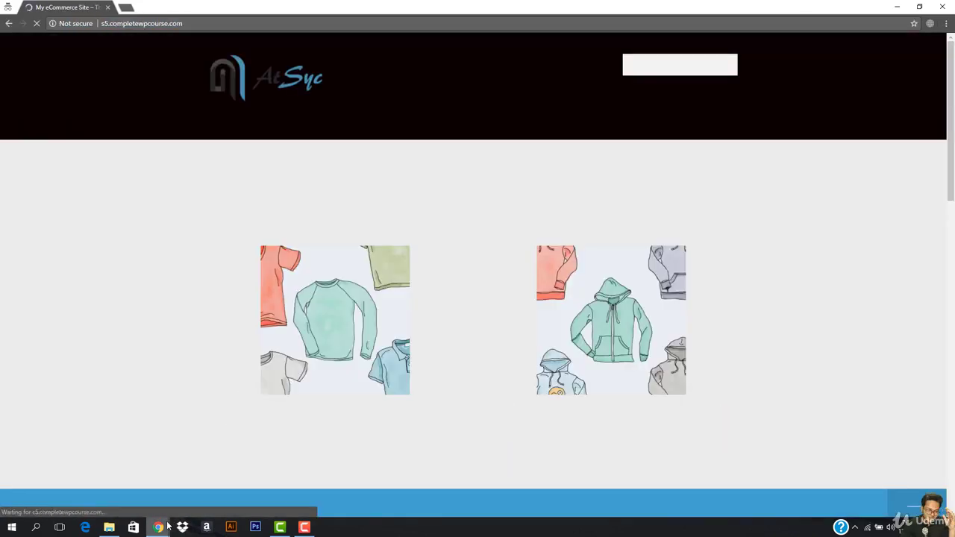
mouse_move(168, 527)
left_click(104, 477)
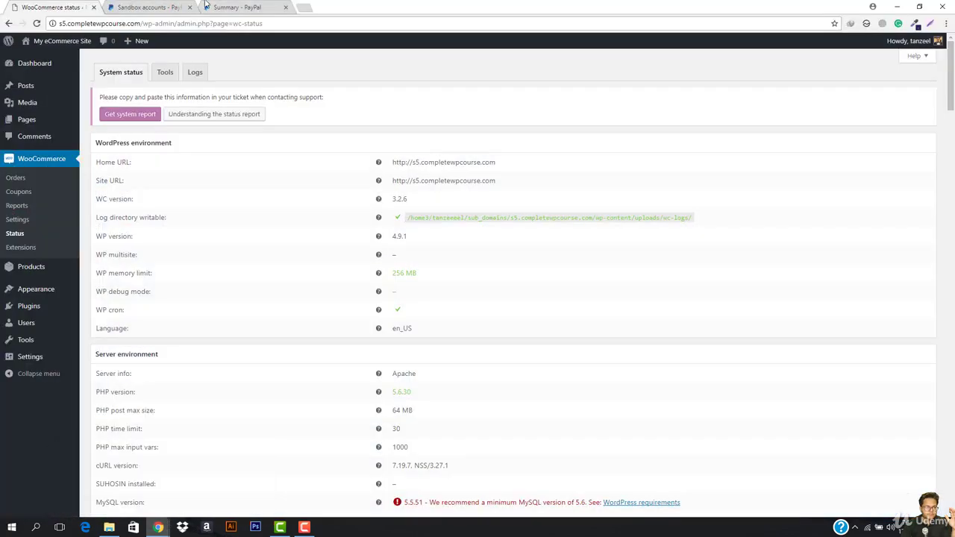
left_click(224, 7)
left_click(157, 6)
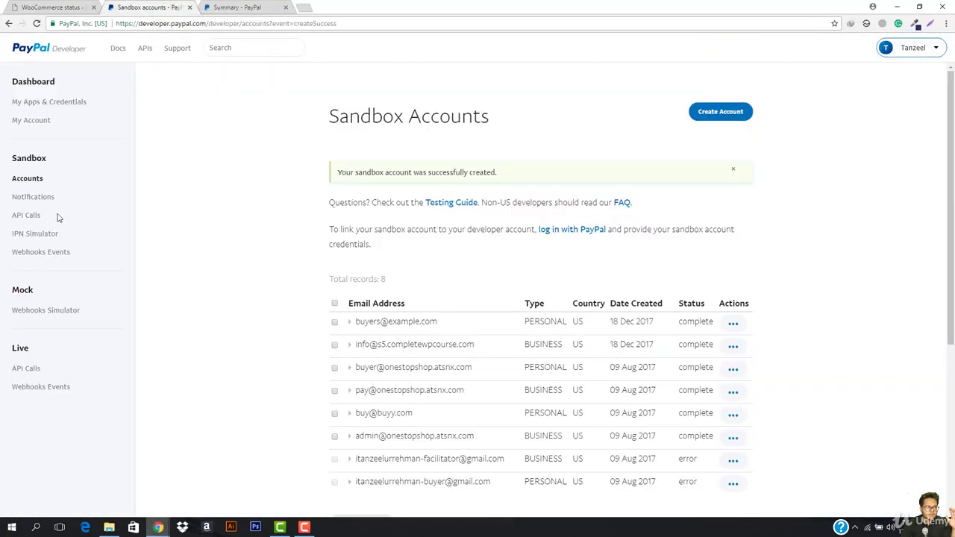
- Open the business sandbox account's details and review its API Credentials, Funding and Settings tabs
scroll(567, 299, "down", 2)
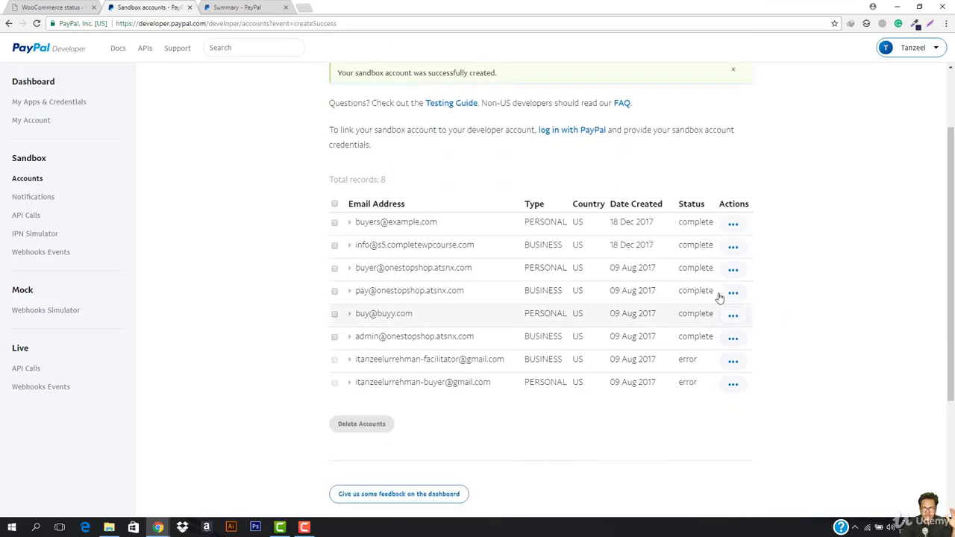
left_click(358, 247)
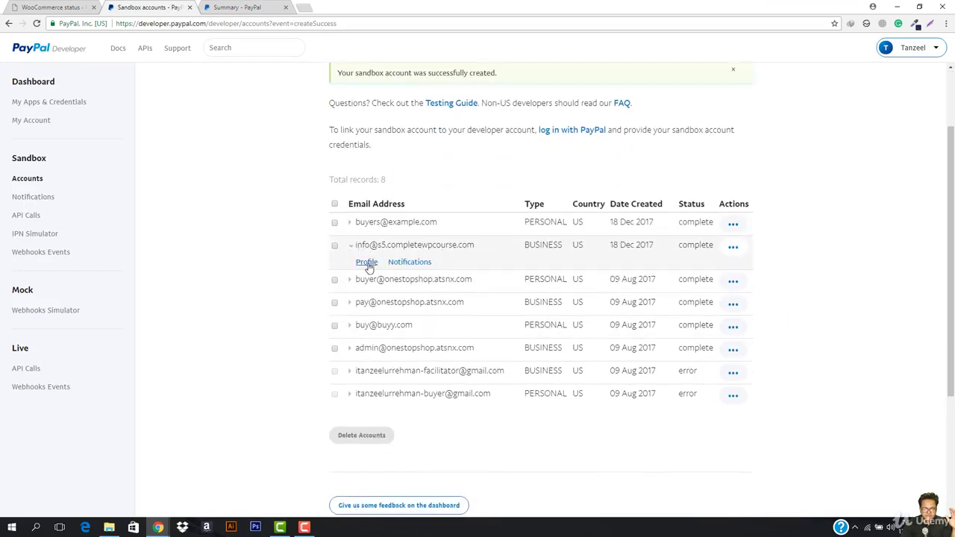
left_click(367, 263)
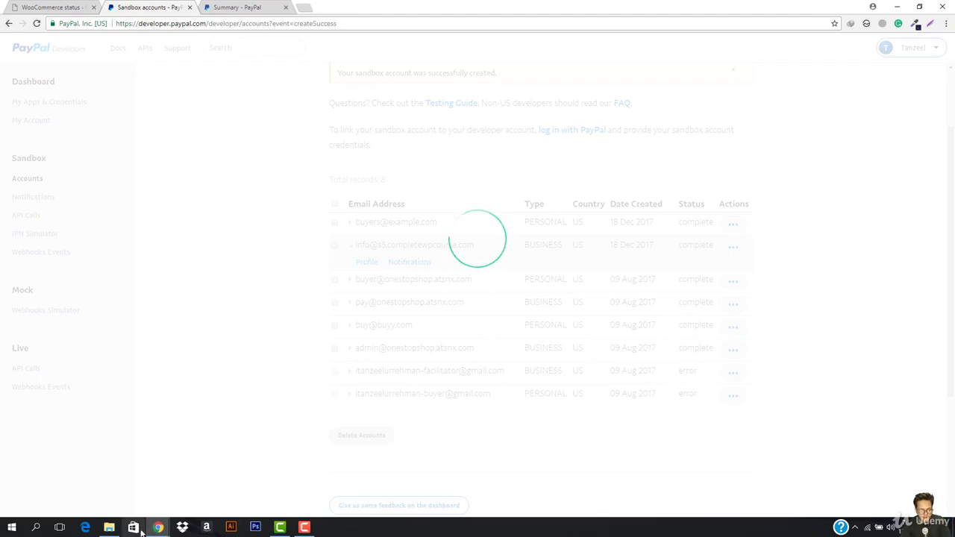
mouse_move(157, 528)
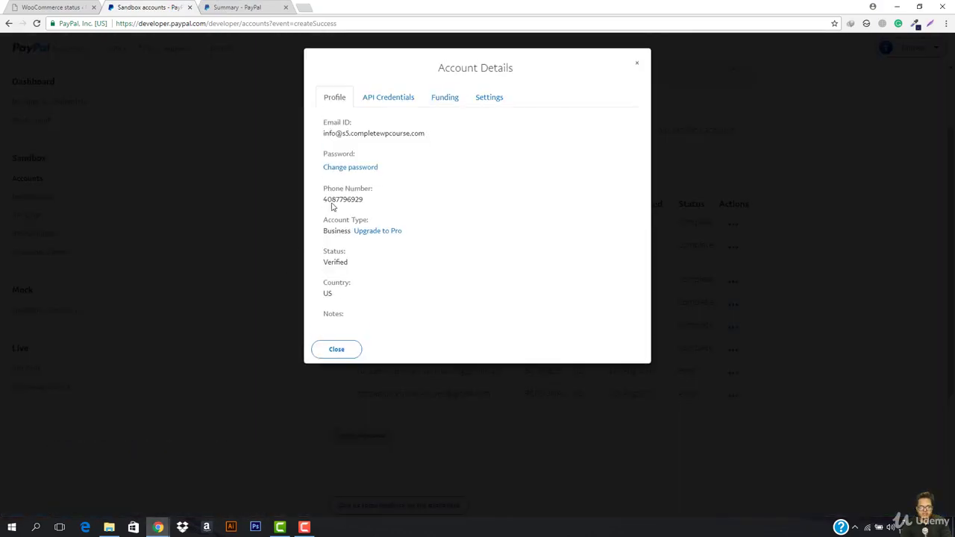
left_click(385, 98)
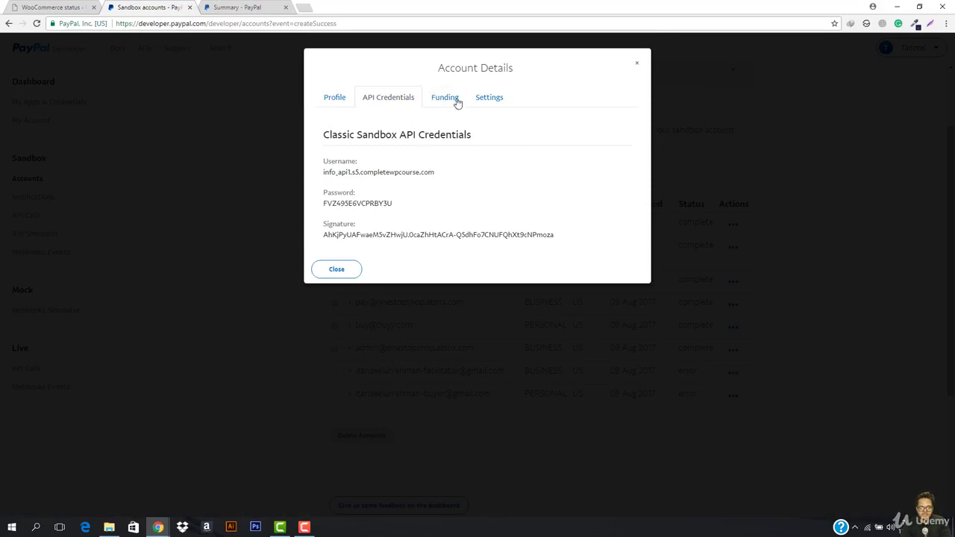
left_click(453, 99)
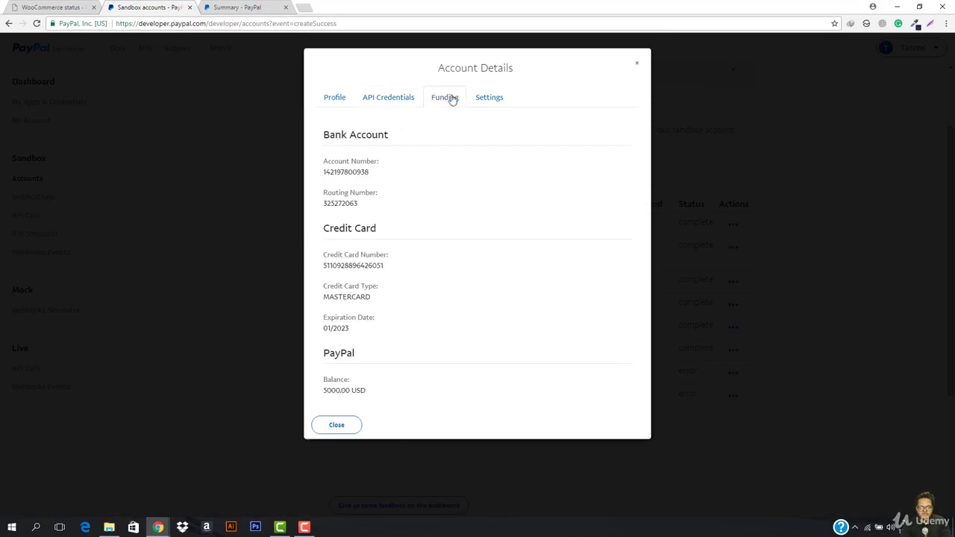
left_click(505, 104)
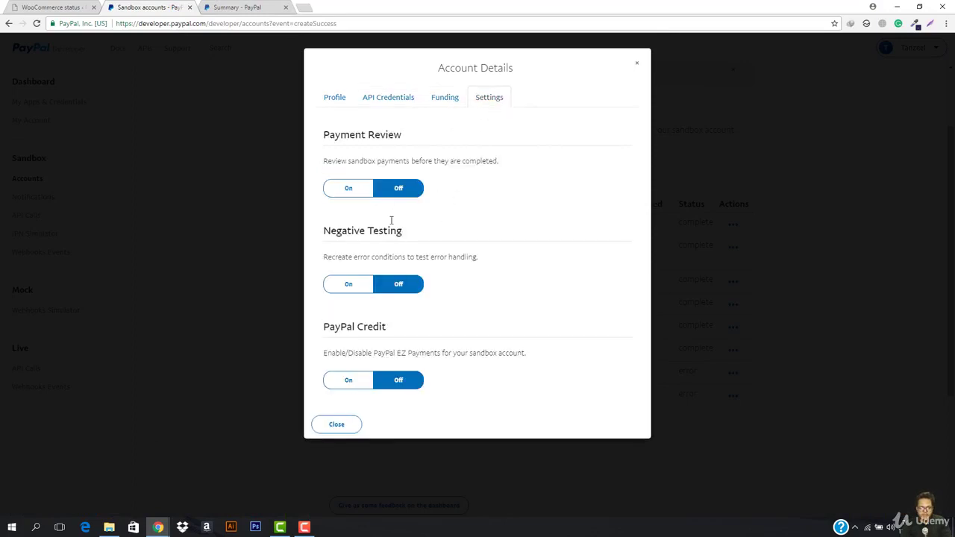
left_click(390, 100)
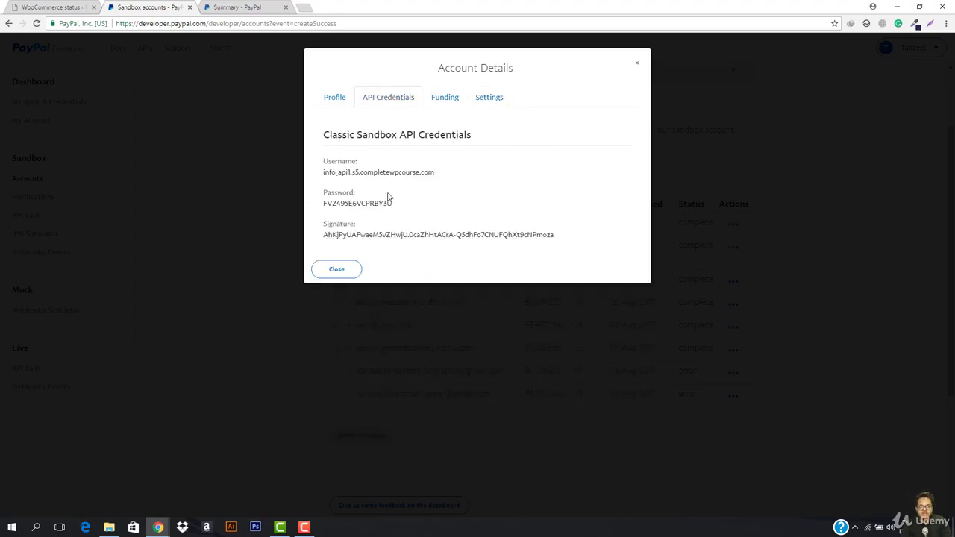
left_click(54, 8)
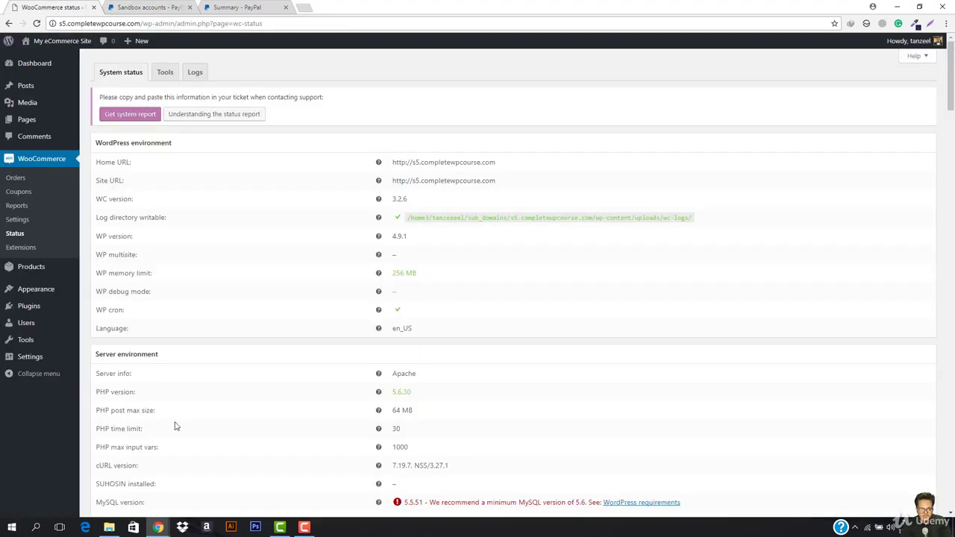
- Paste the sandbox API username into WooCommerce's PayPal API username field
scroll(134, 403, "down", 3)
scroll(95, 375, "up", 3)
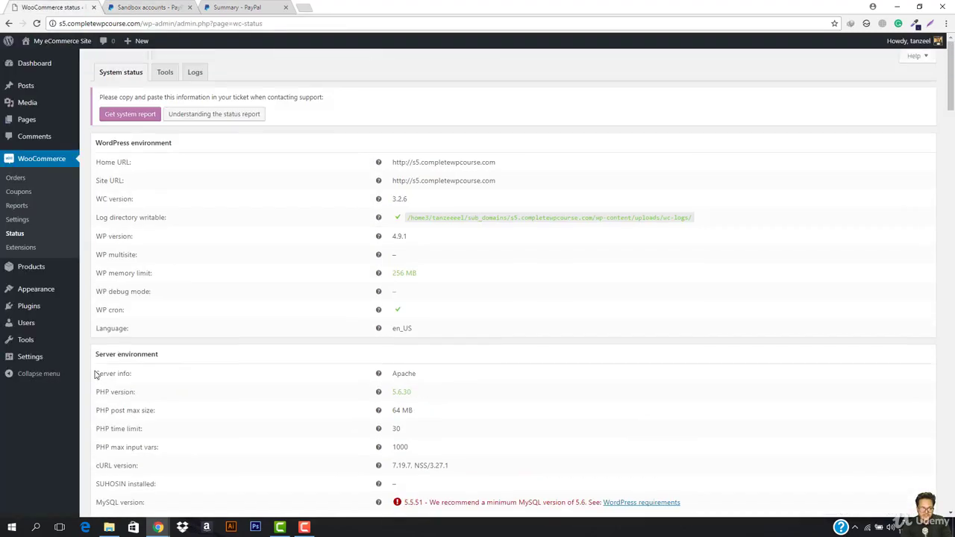
left_click(36, 23)
left_click(132, 6)
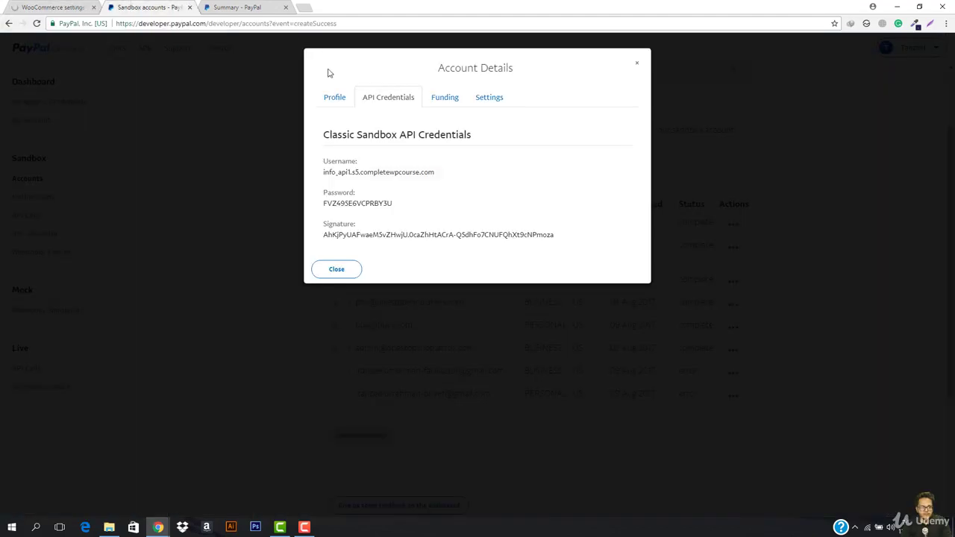
left_click(444, 98)
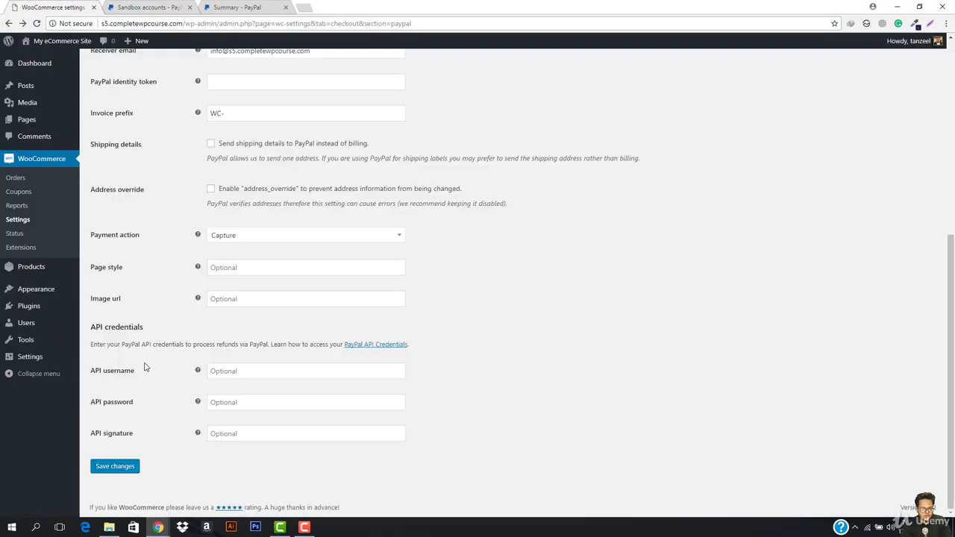
left_click(146, 7)
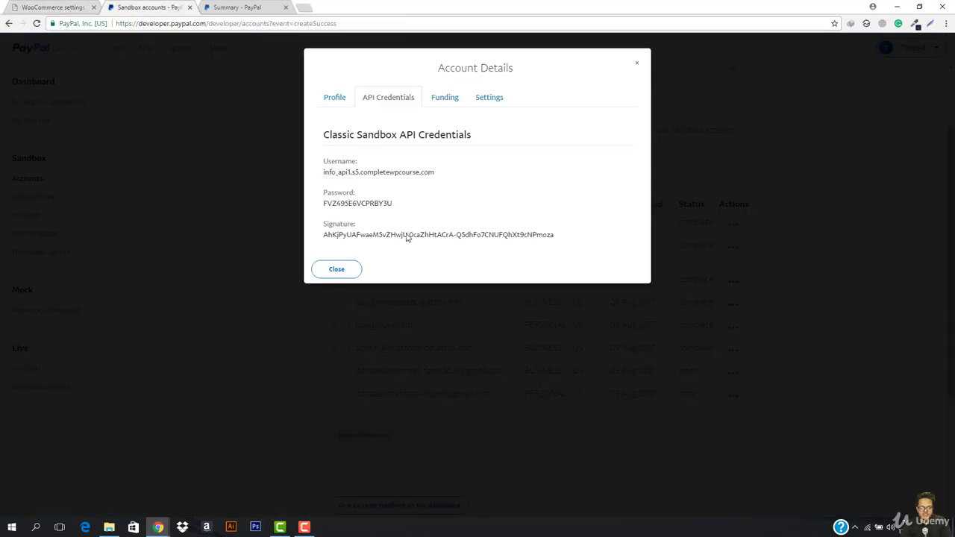
triple_click(357, 172)
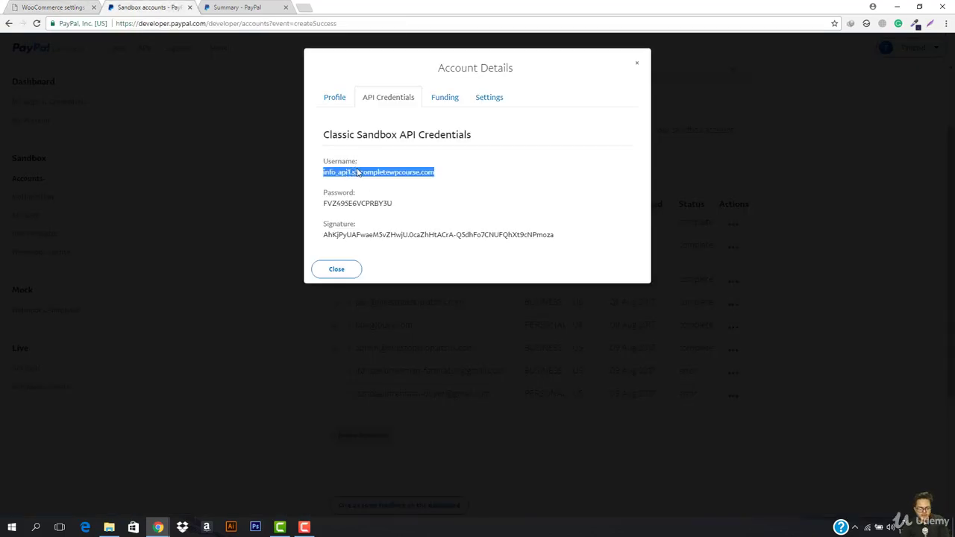
left_click(84, 7)
left_click(279, 377)
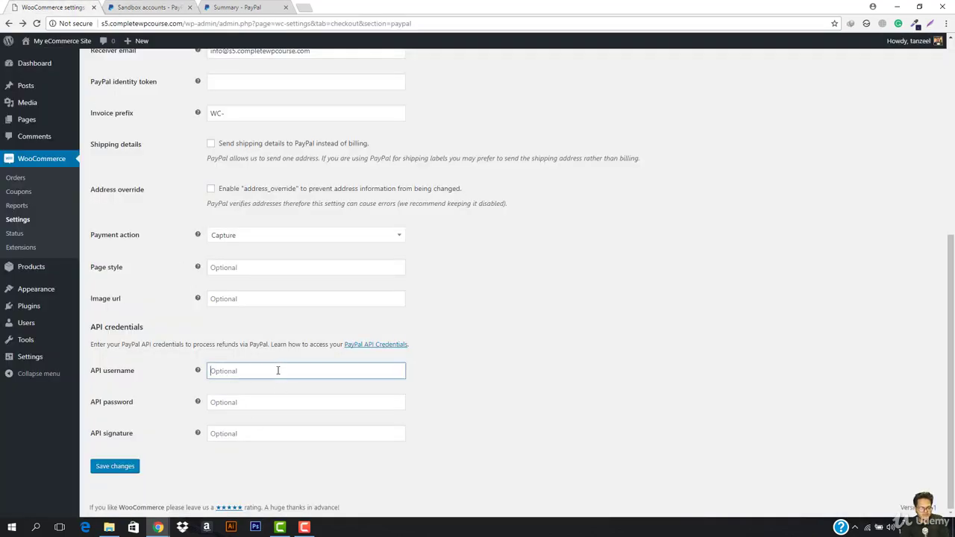
- Copy the sandbox API password into WooCommerce's PayPal API password field
left_click(138, 7)
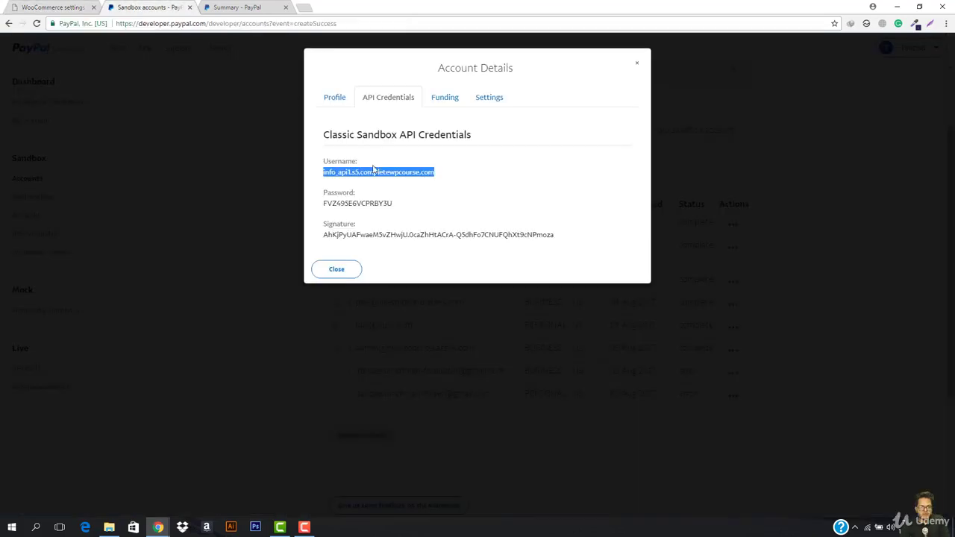
double_click(367, 203)
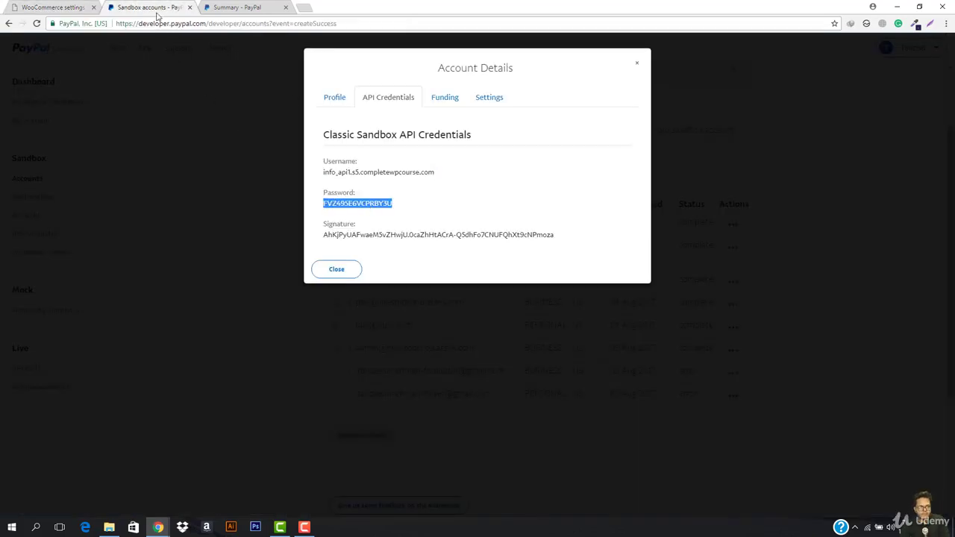
key("ctrl+c")
left_click(56, 6)
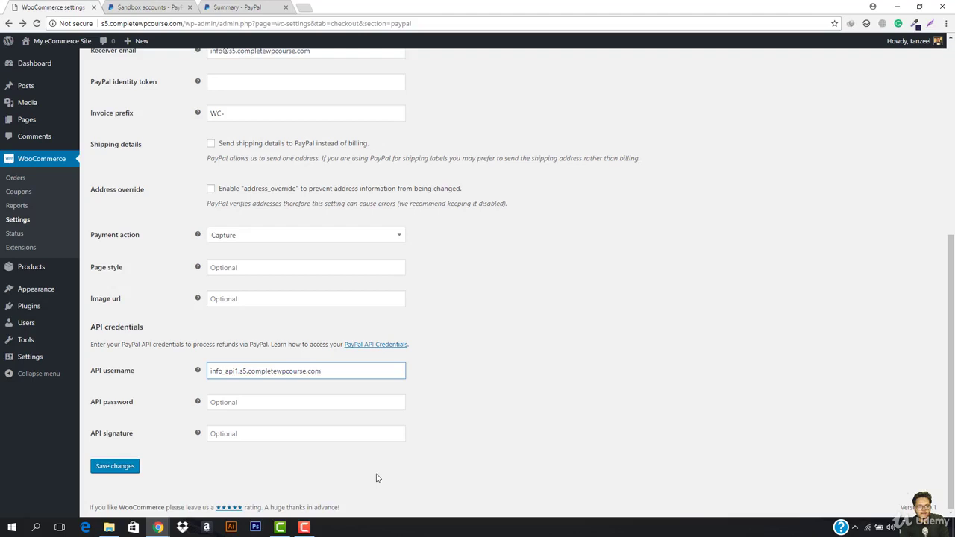
left_click(322, 398)
key("ctrl+v")
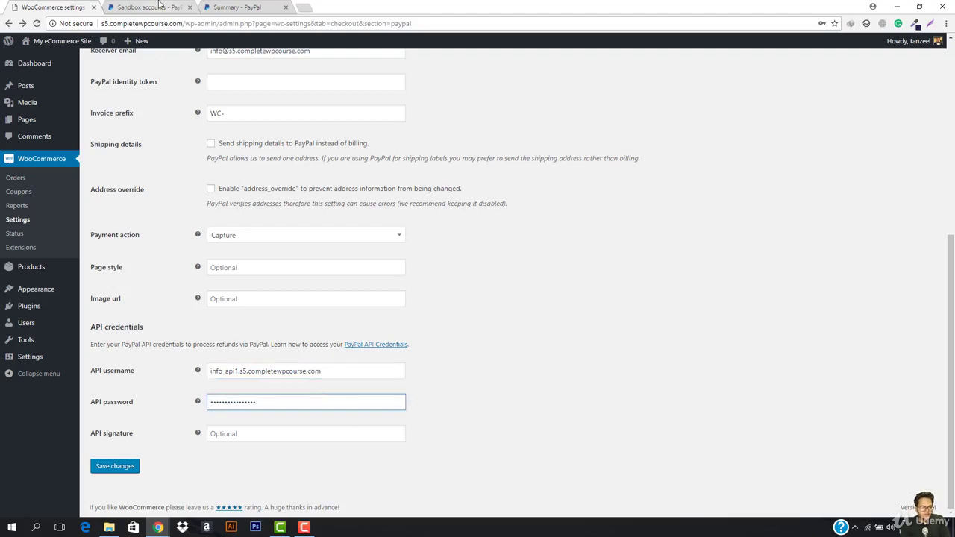
- Paste the sandbox API signature into WooCommerce and save the PayPal settings
left_click(149, 7)
triple_click(443, 237)
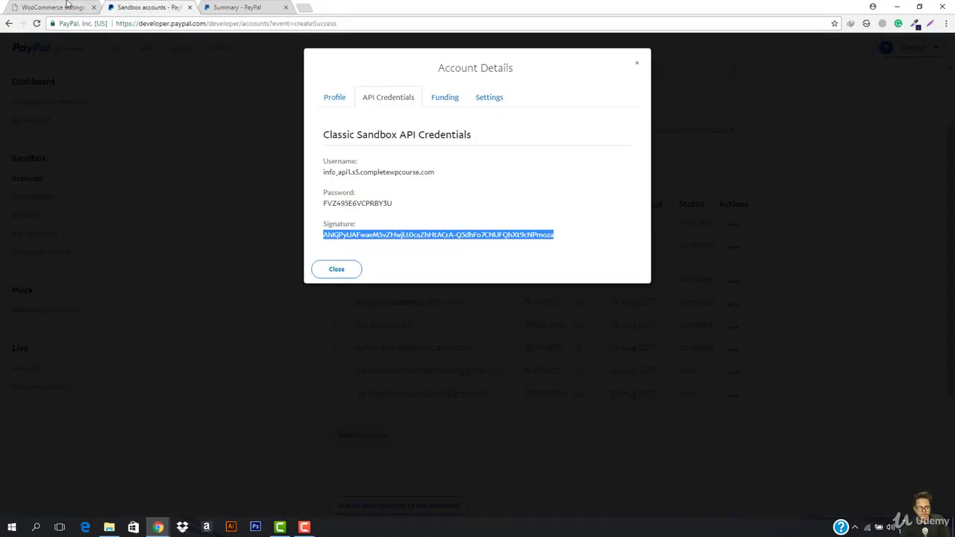
left_click(67, 7)
left_click(274, 433)
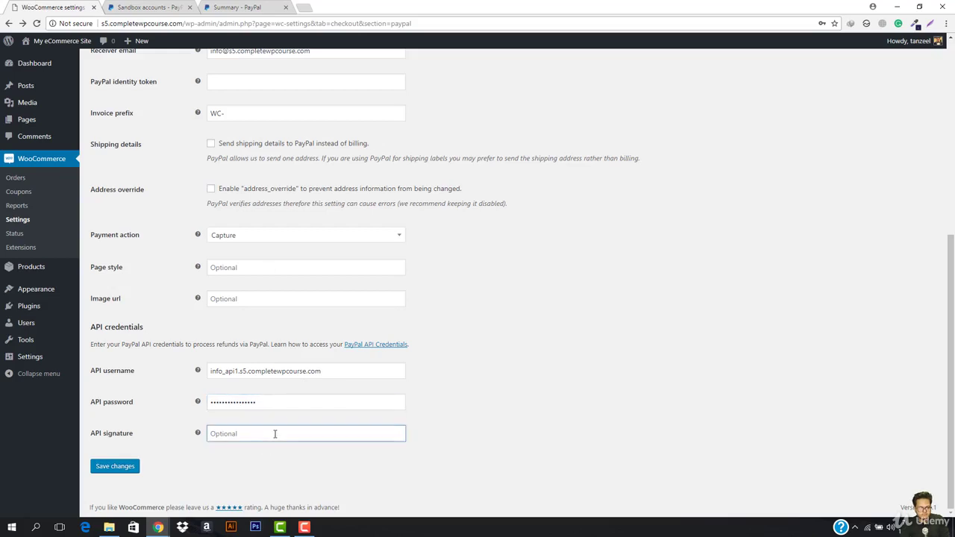
key("ctrl+v")
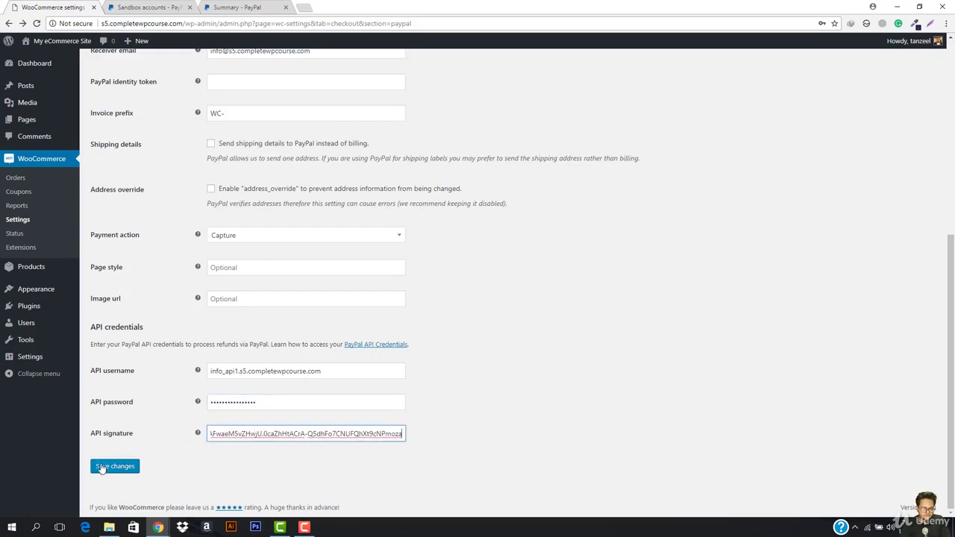
left_click(103, 467)
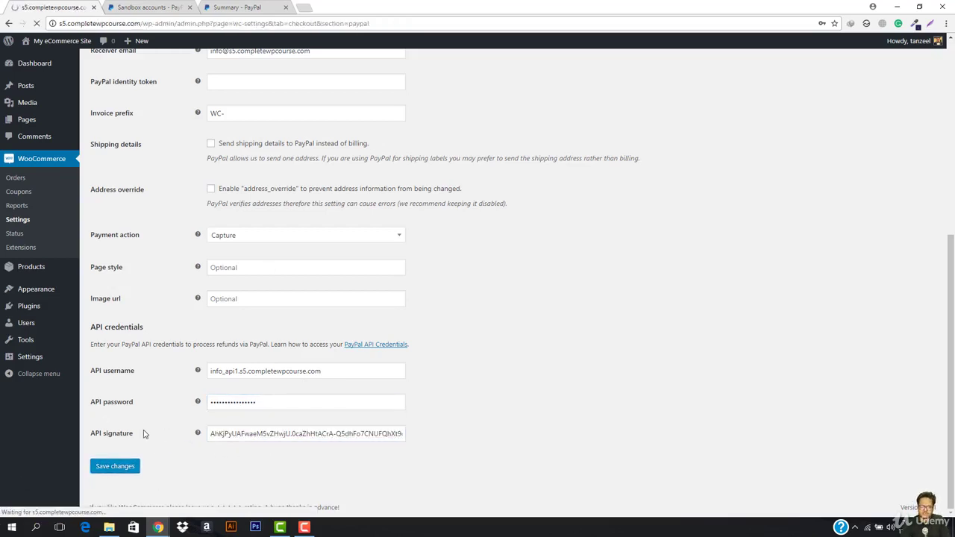
scroll(203, 401, "down", 5)
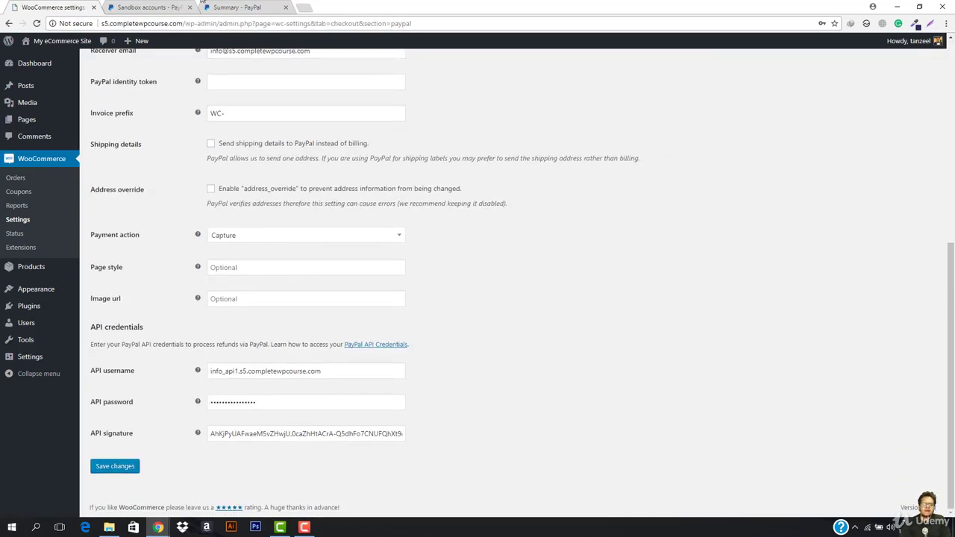
left_click(161, 6)
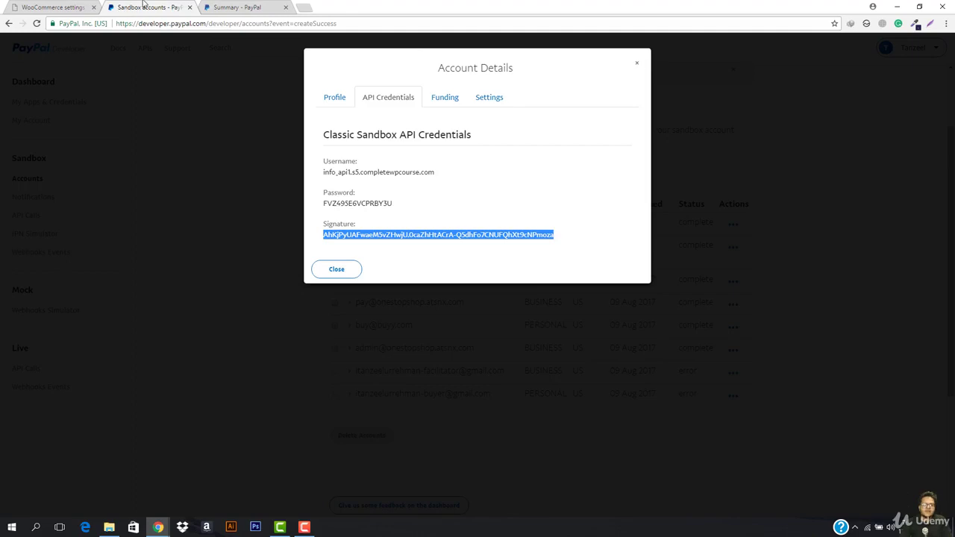
- Add one Tshirt for men by levis and one Tshirt for Men from Winter Package 2017, then check out
mouse_move(158, 526)
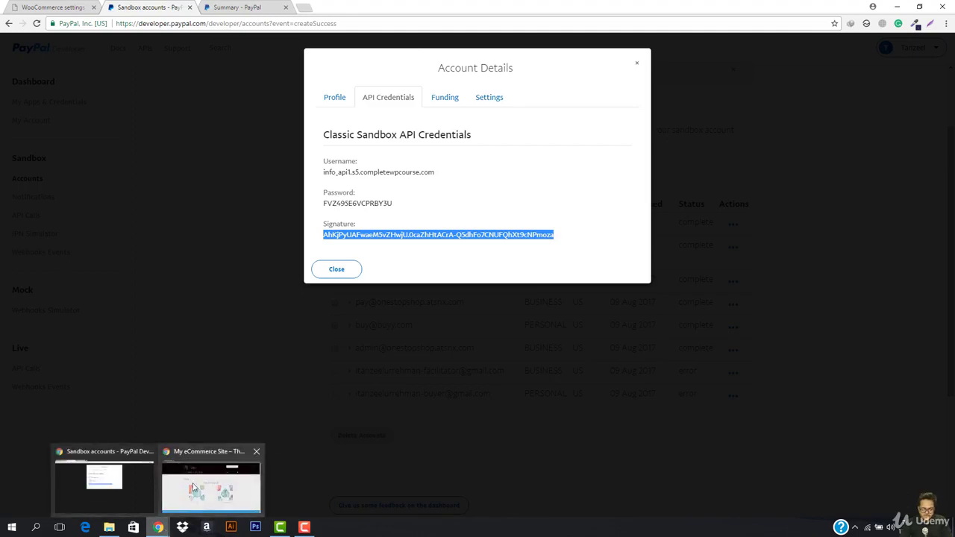
left_click(194, 485)
scroll(306, 275, "down", 4)
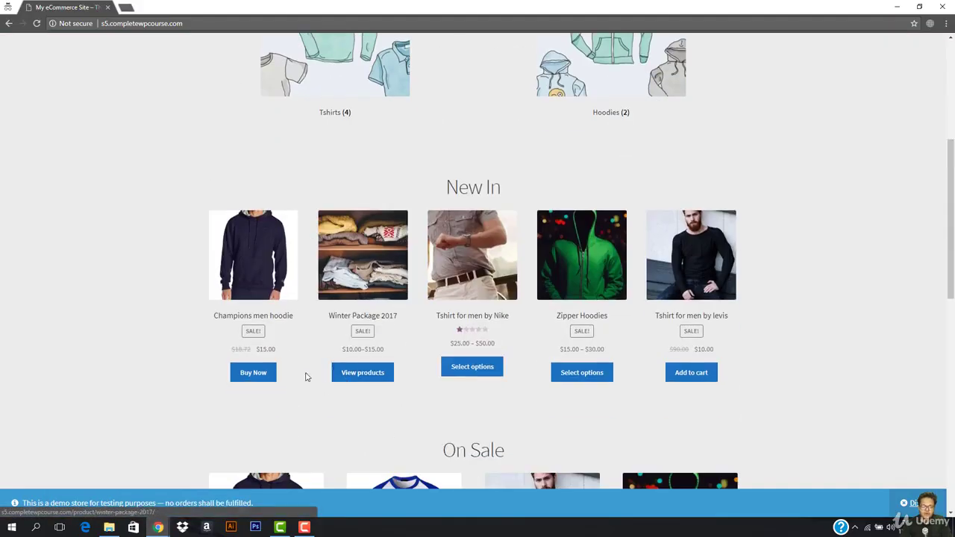
left_click(371, 381)
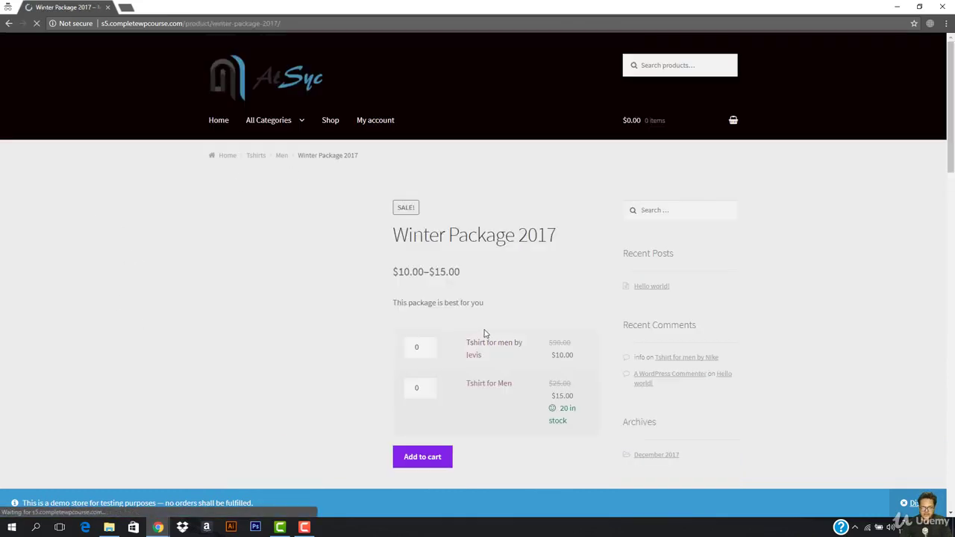
left_click(428, 344)
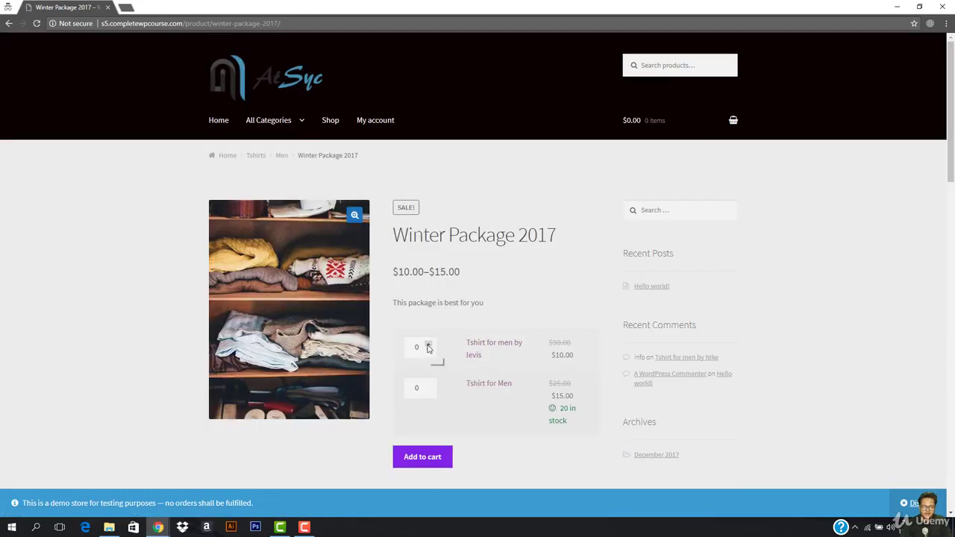
left_click(428, 384)
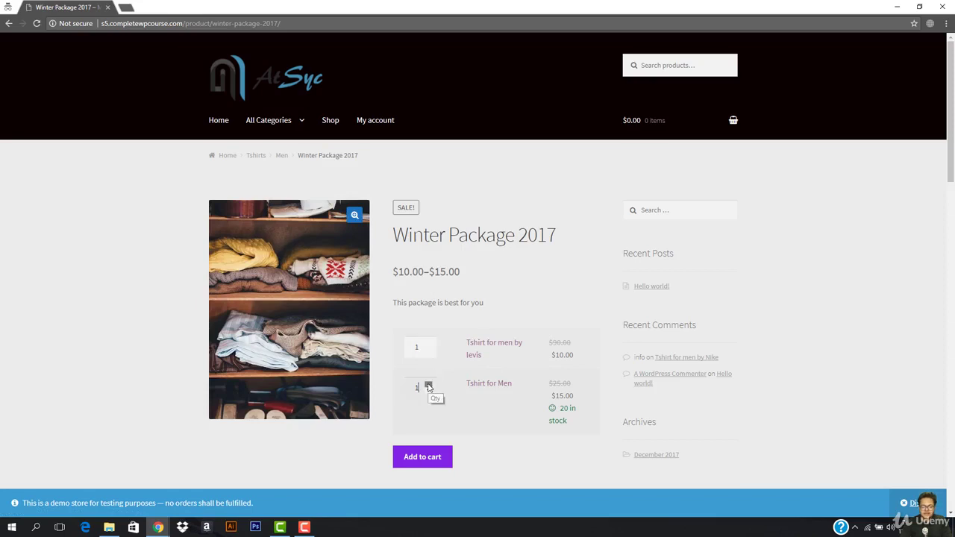
left_click(417, 461)
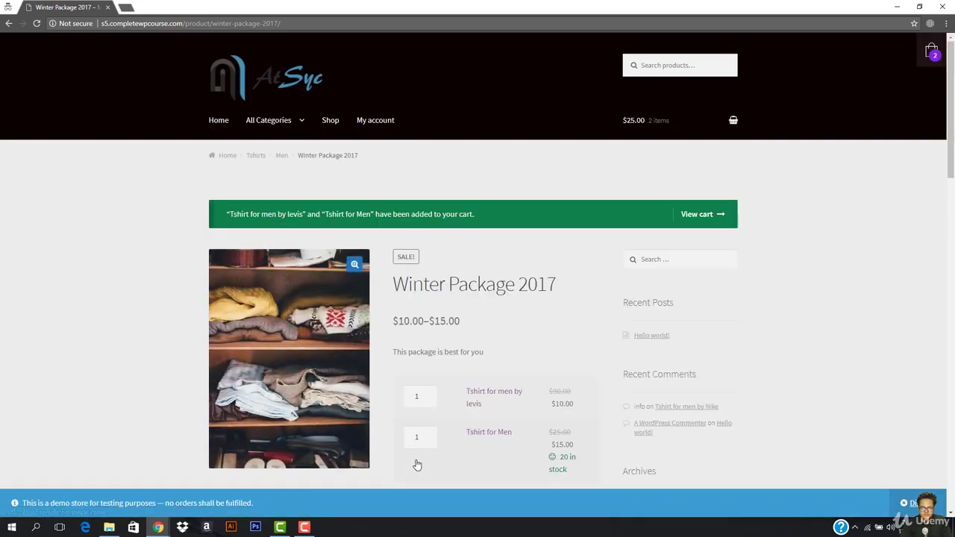
mouse_move(673, 113)
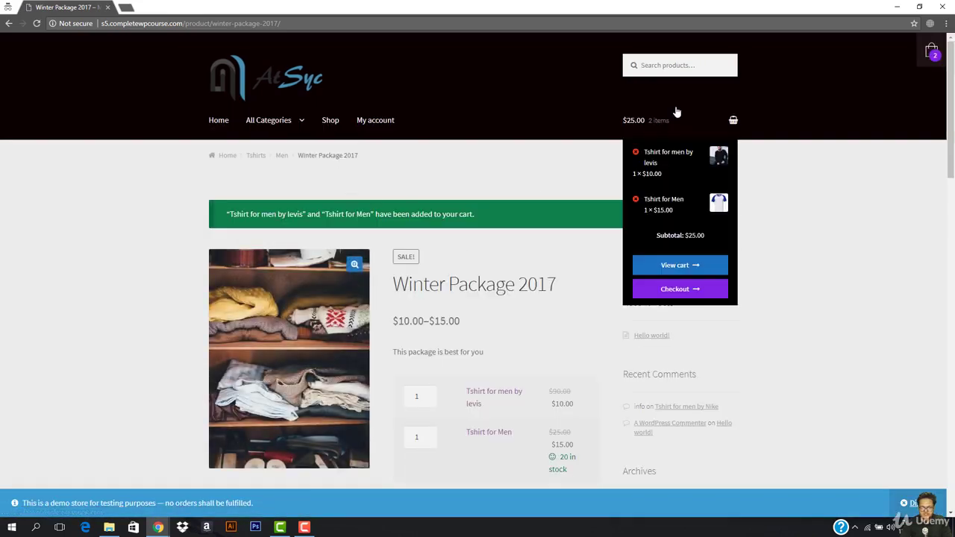
left_click(672, 289)
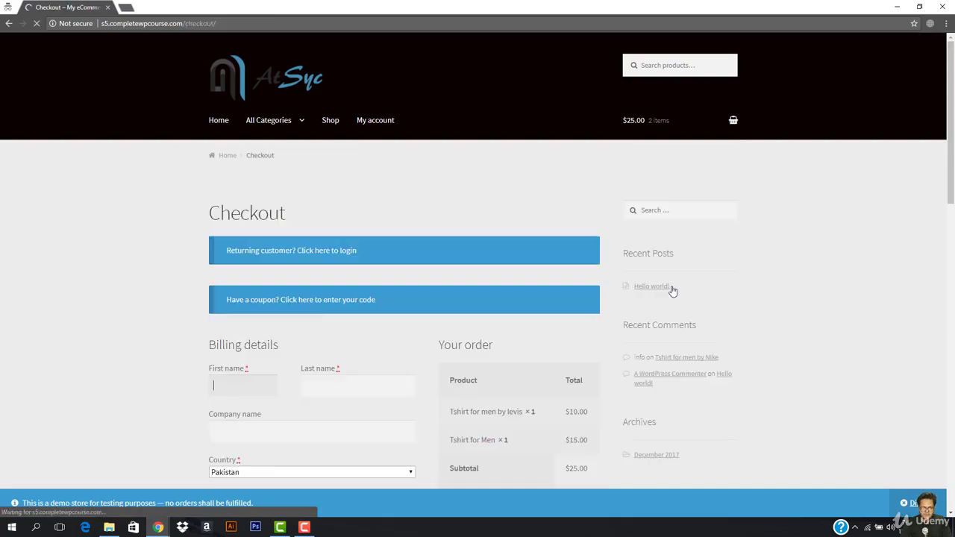
scroll(373, 300, "down", 3)
- Fill the billing name, street and city from a saved address, then enter the billing e-mail
left_click(257, 184)
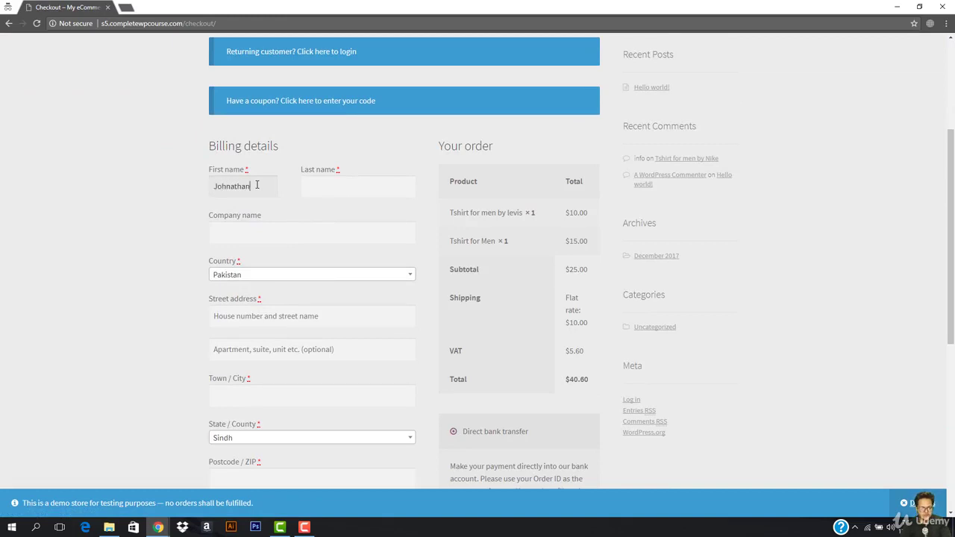
key("Tab")
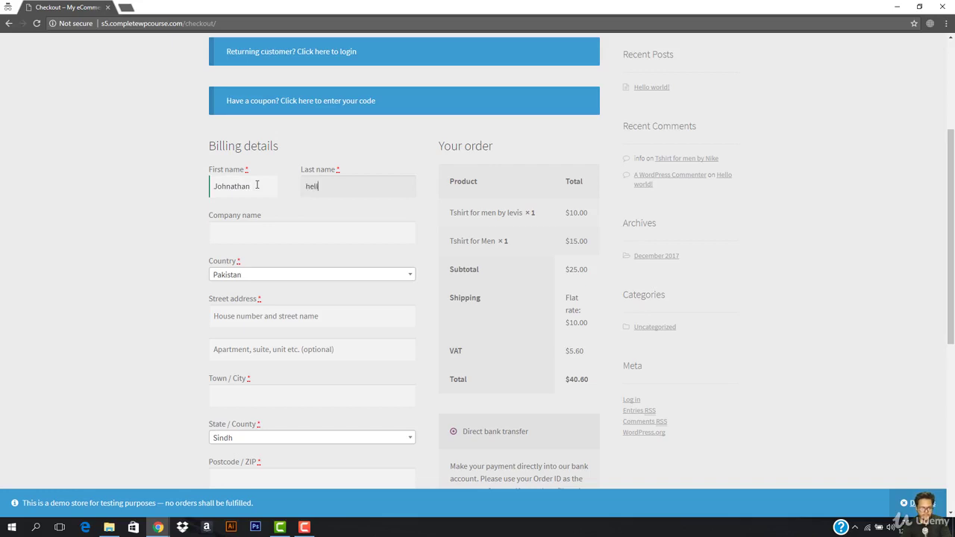
key("Tab")
key("Tab")
key("Tab")
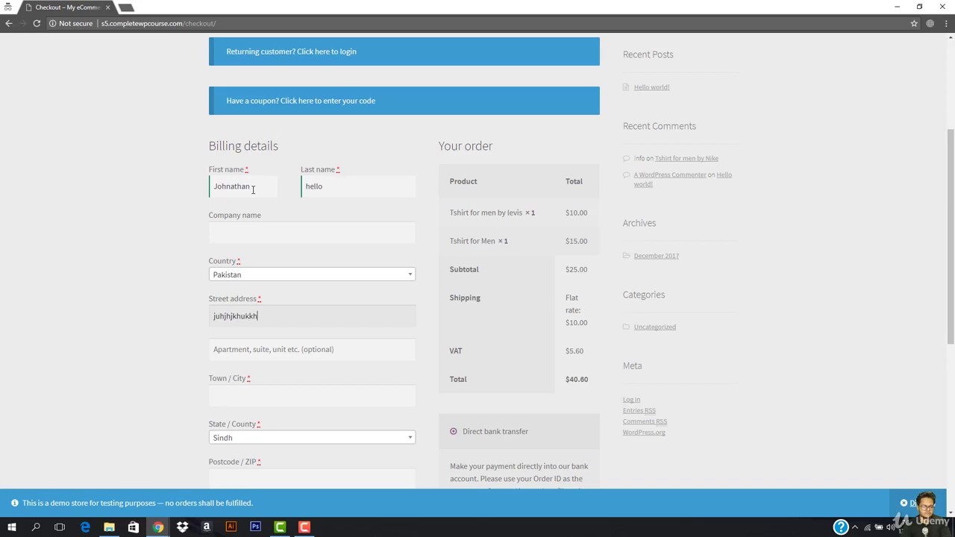
left_click(262, 393)
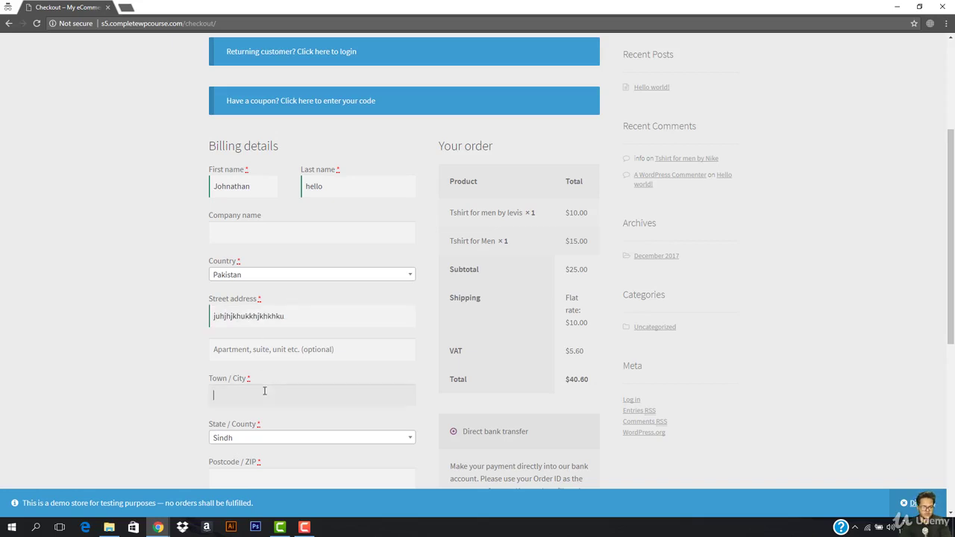
left_click(260, 411)
scroll(233, 438, "down", 2)
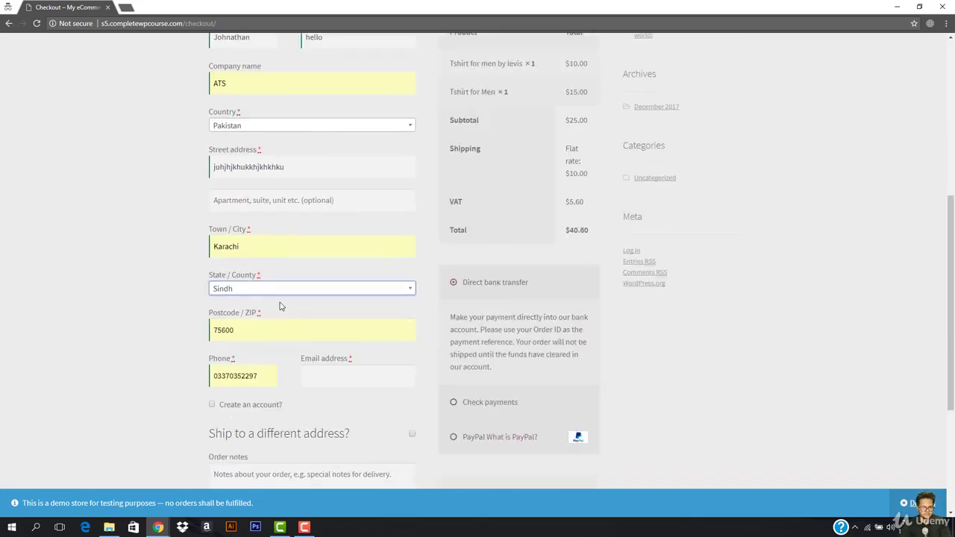
scroll(279, 305, "down", 3)
left_click(348, 272)
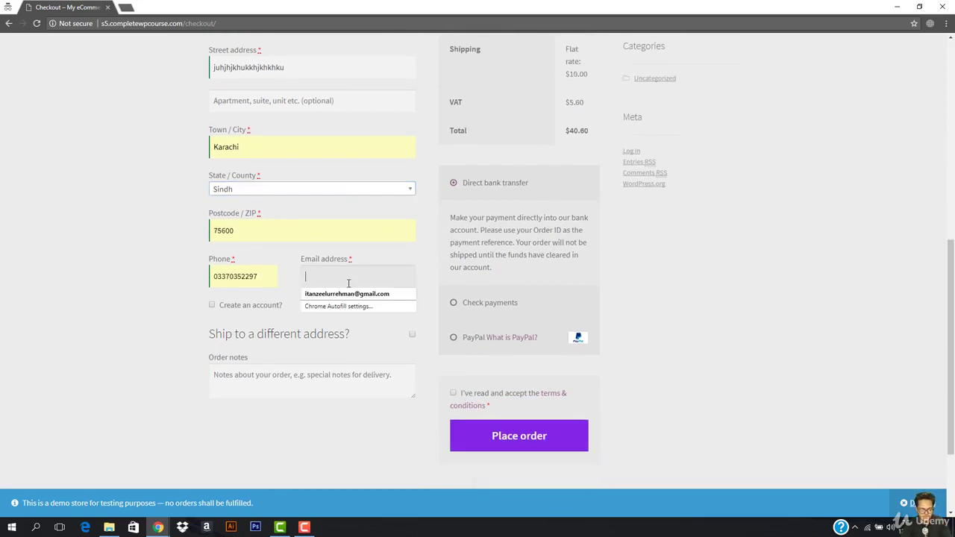
type("buyers@example.com")
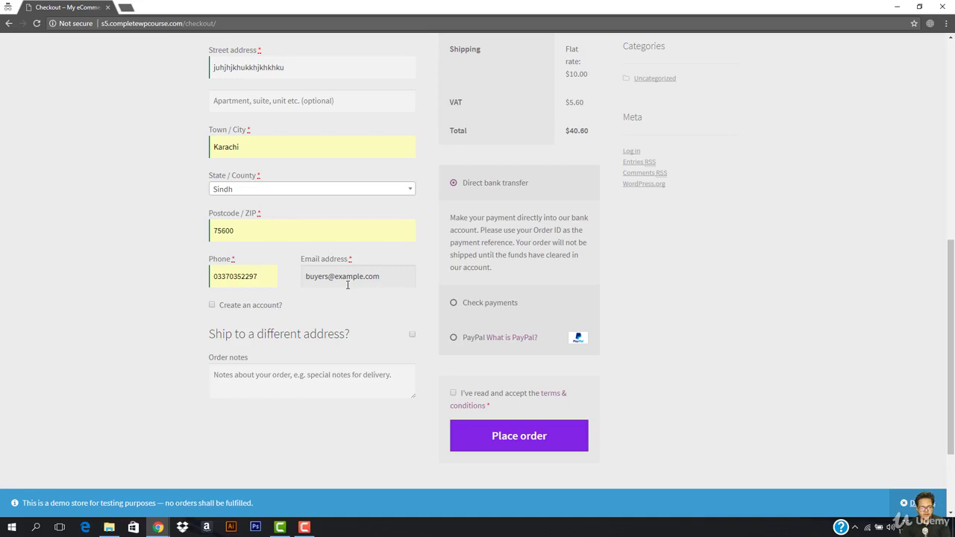
- Create a customer account with a password, choose PayPal, accept the terms and place the order
left_click(212, 306)
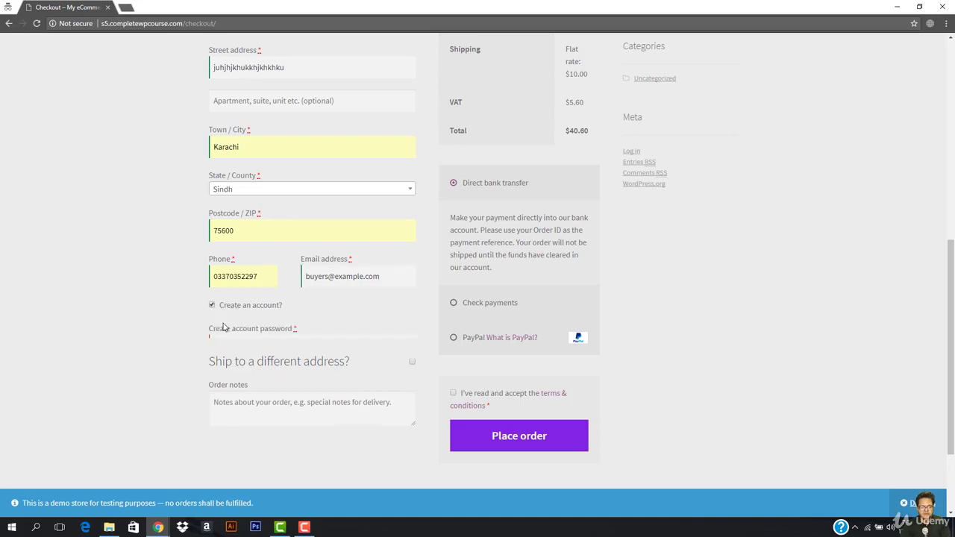
left_click(256, 352)
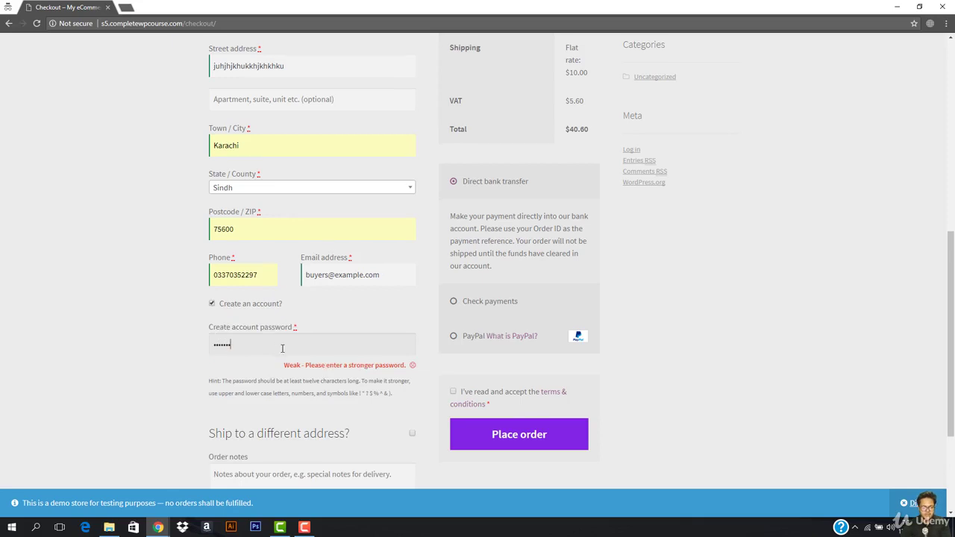
scroll(452, 191, "down", 3)
left_click(454, 164)
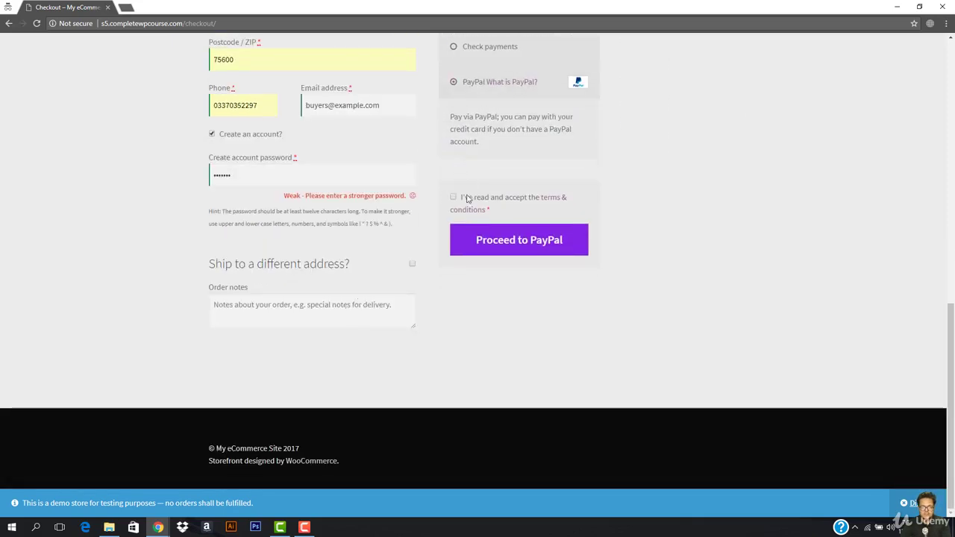
left_click(454, 199)
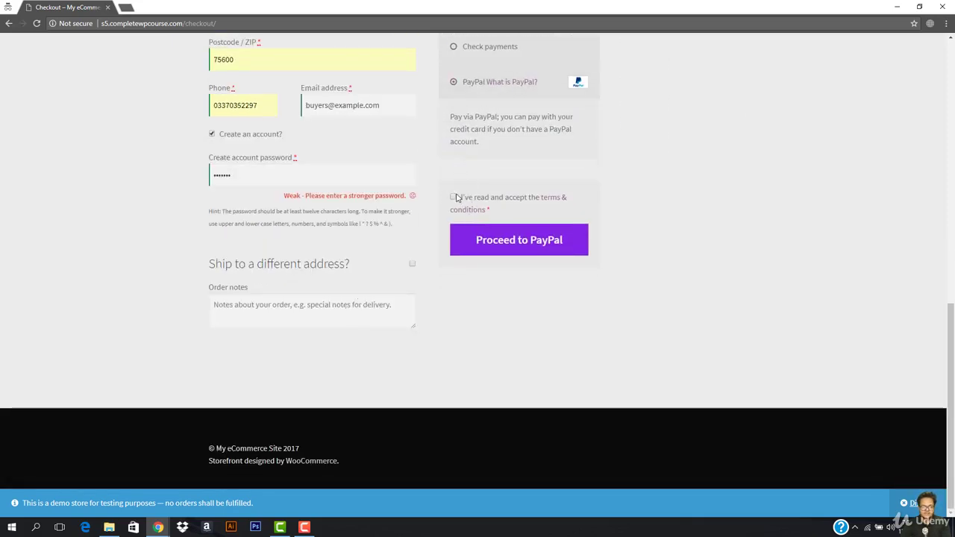
left_click(513, 253)
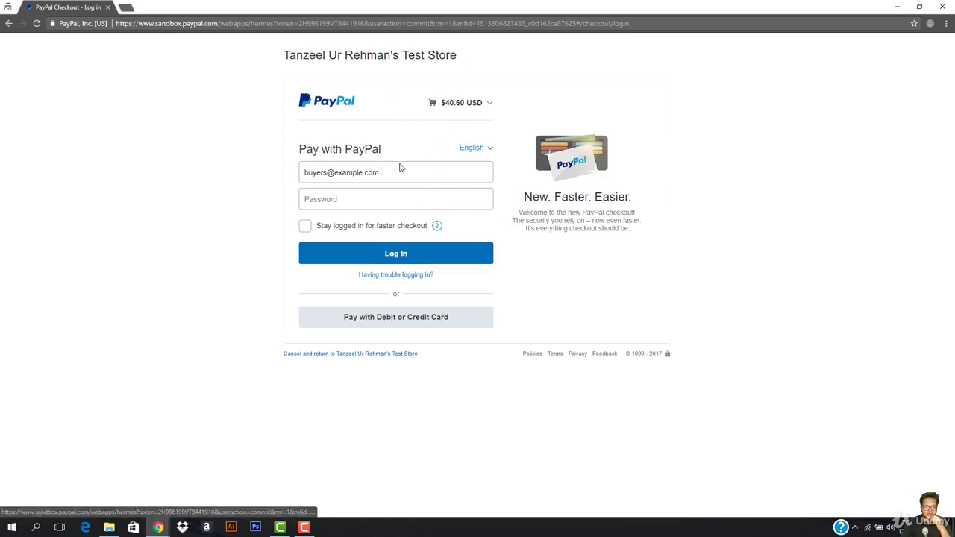
- Log into the buyer's PayPal sandbox account, accept the policy and attempt paying $40.60
left_click(377, 200)
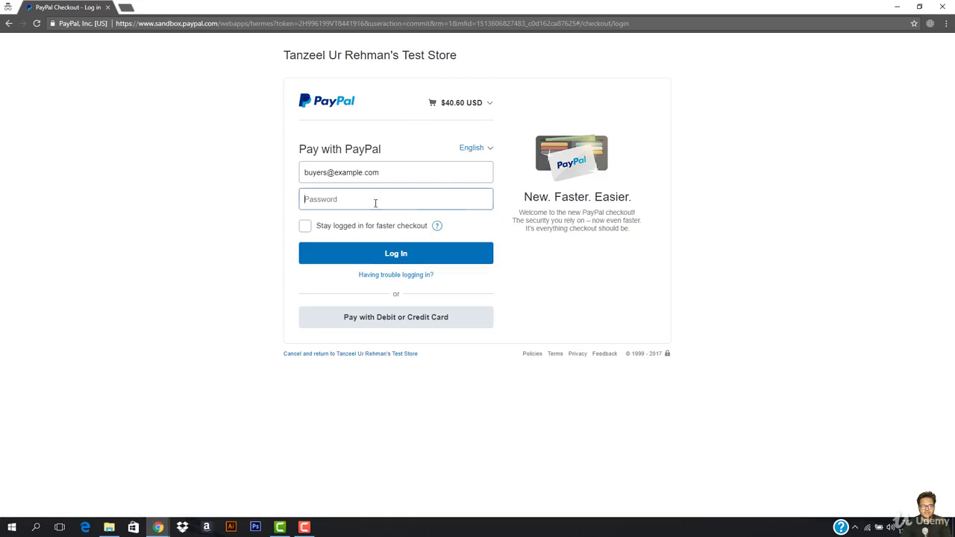
type("****")
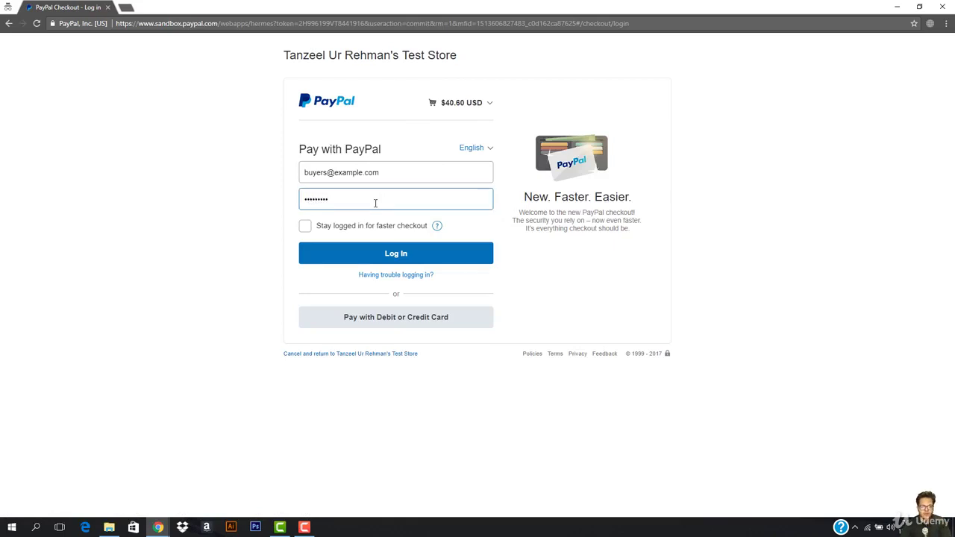
left_click(394, 257)
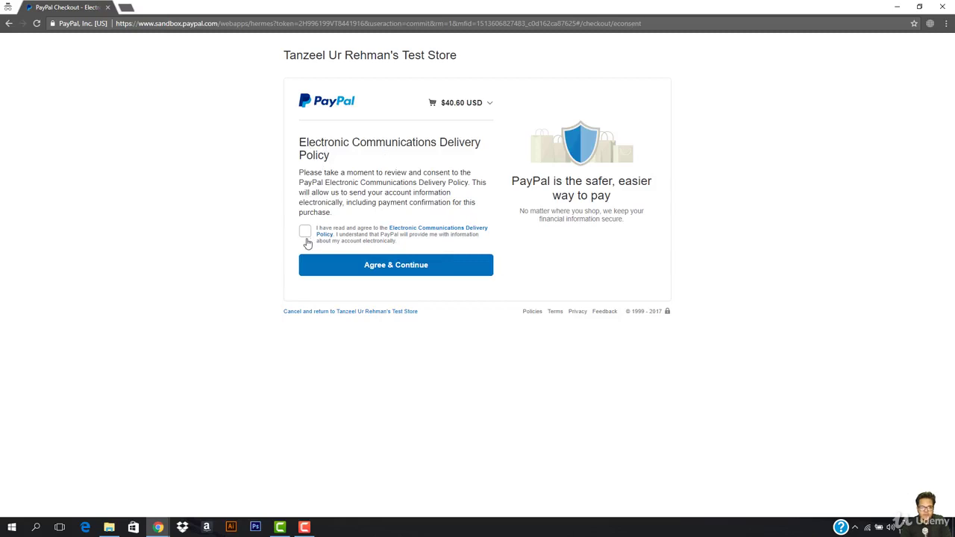
left_click(406, 263)
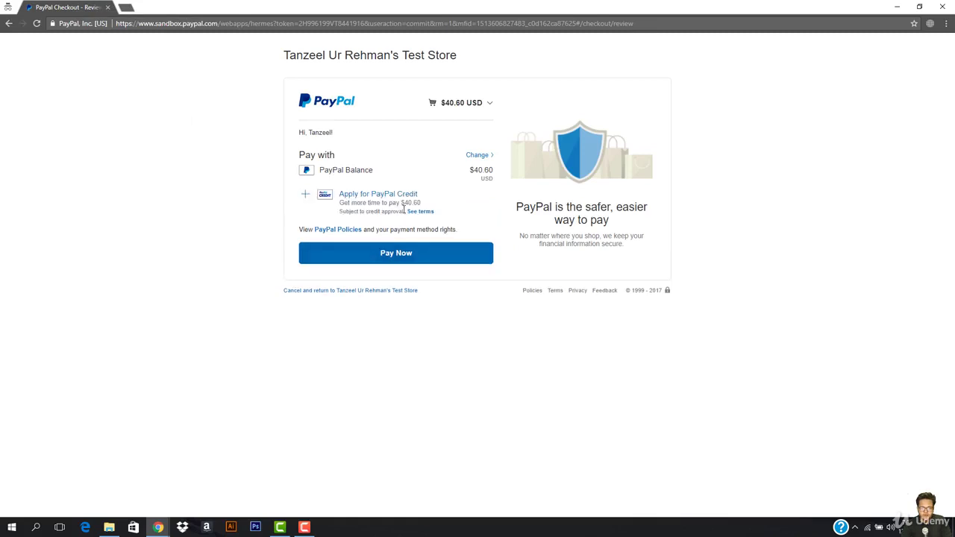
left_click(412, 258)
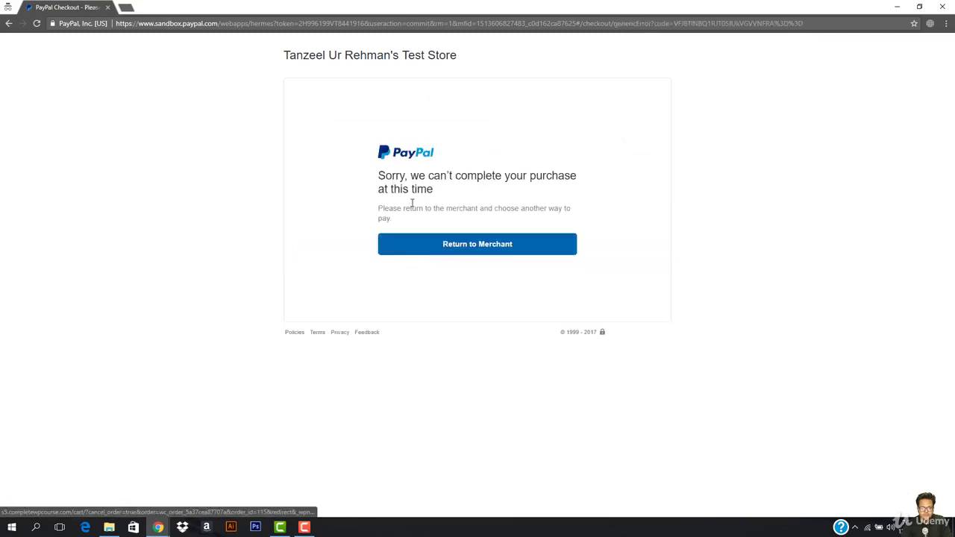
- Return to the merchant after the failed attempt and complete the $46.40 PayPal payment
left_click(497, 250)
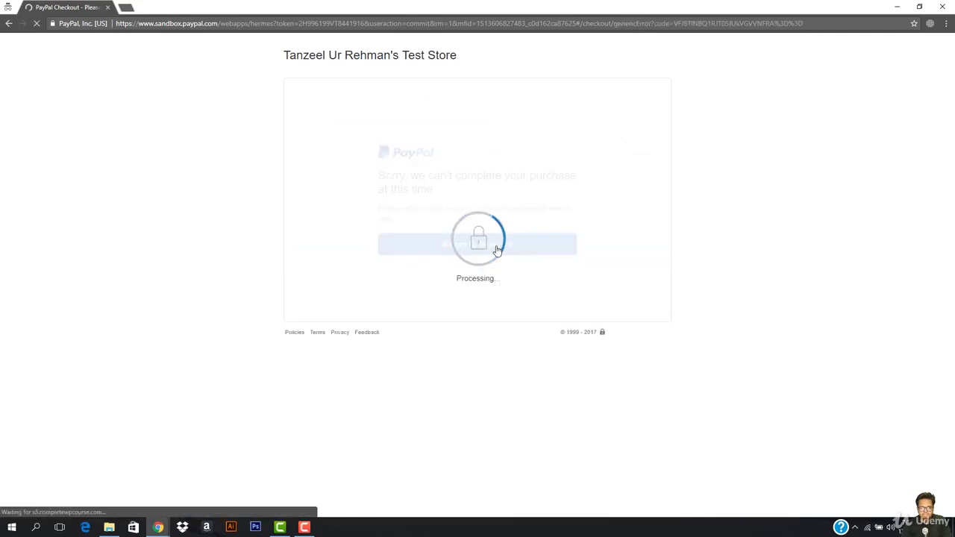
scroll(570, 373, "down", 3)
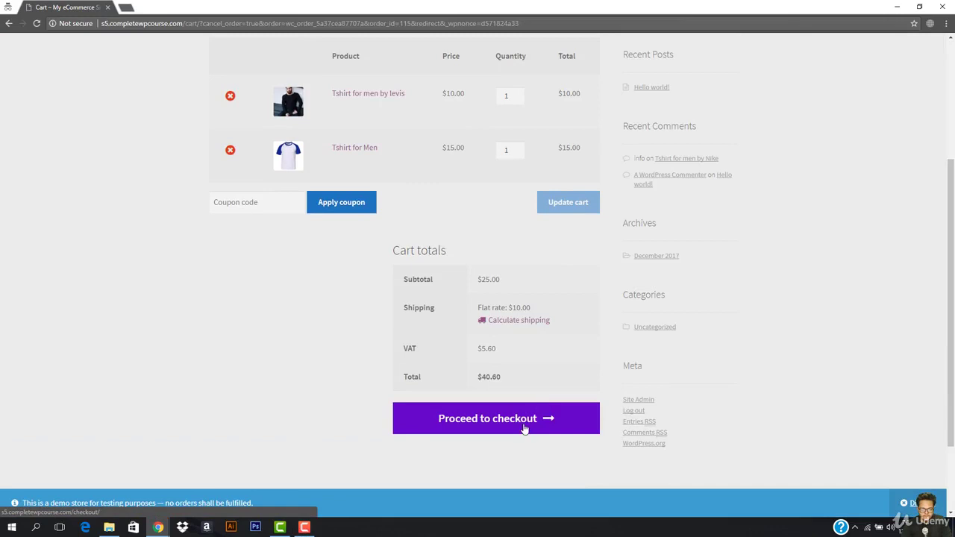
left_click(303, 527)
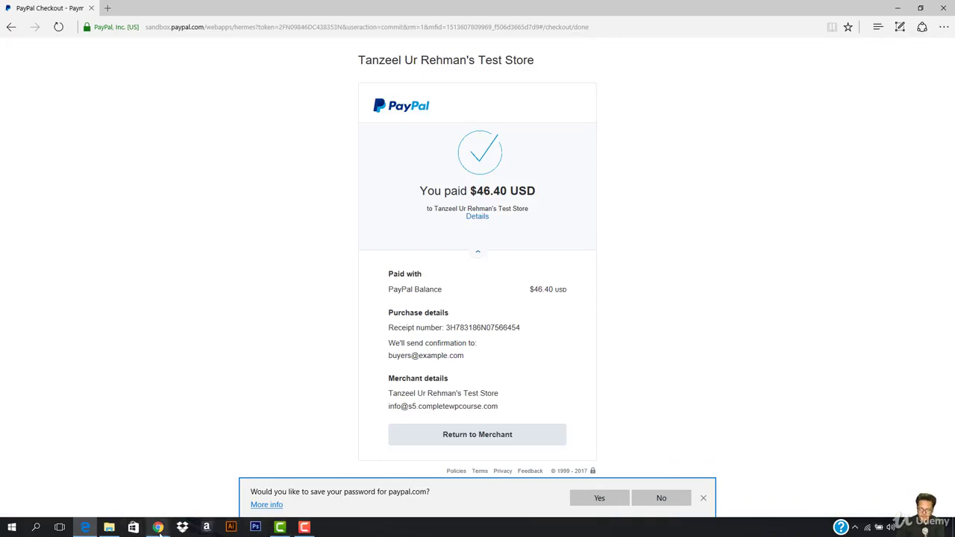
- Highlight the $46.40 USD paid amount on PayPal's payment confirmation
mouse_move(159, 534)
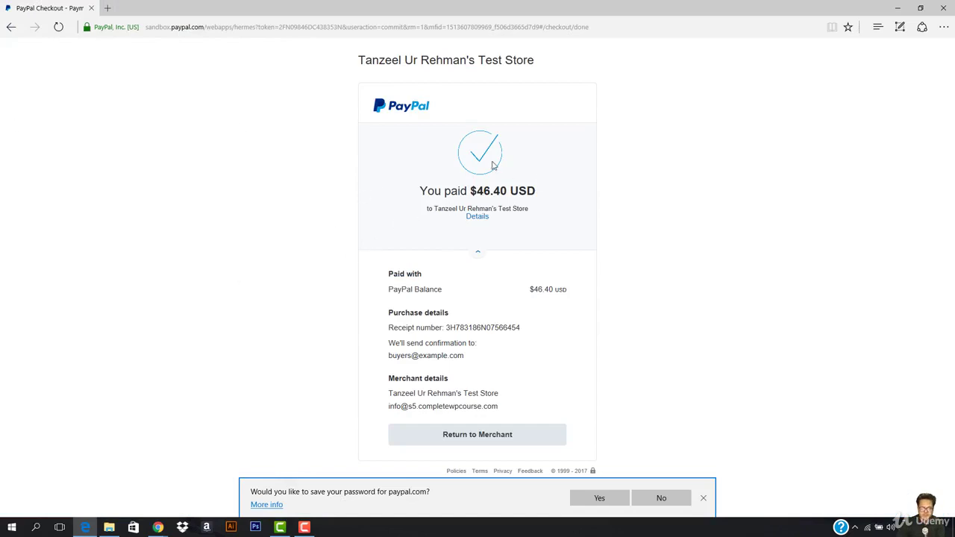
left_click_drag(422, 190, 631, 187)
left_click(629, 194)
- Return to the store and review order 116's details and addresses on the Order received page
left_click(481, 435)
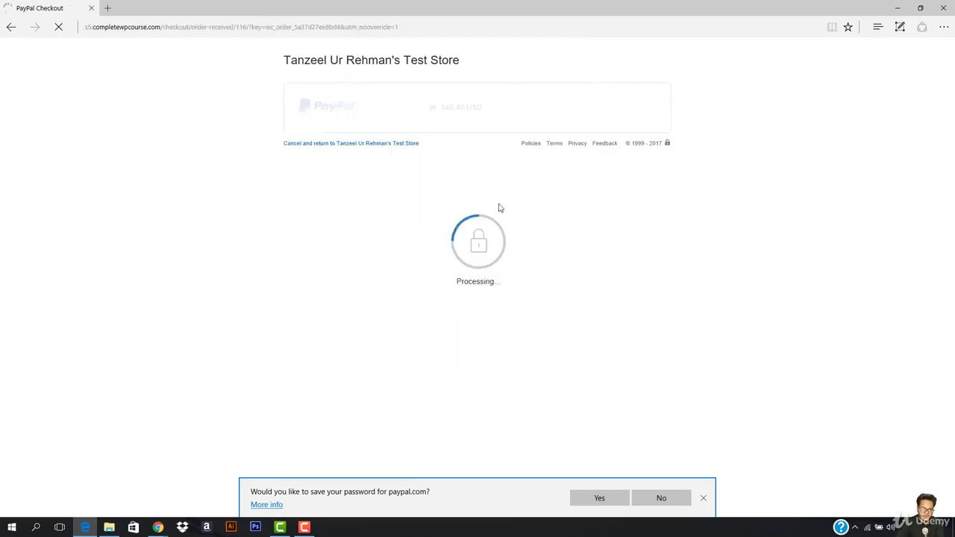
scroll(223, 221, "down", 2)
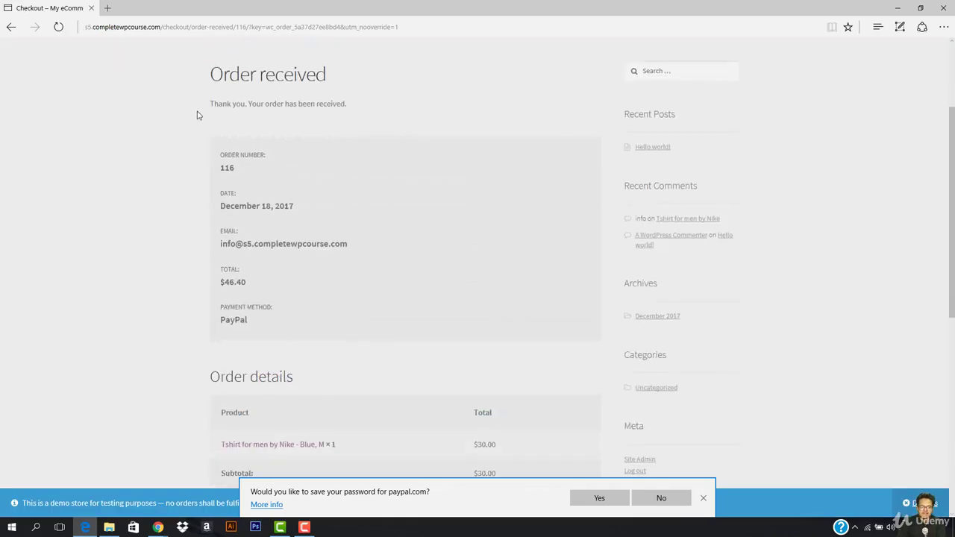
scroll(376, 141, "down", 3)
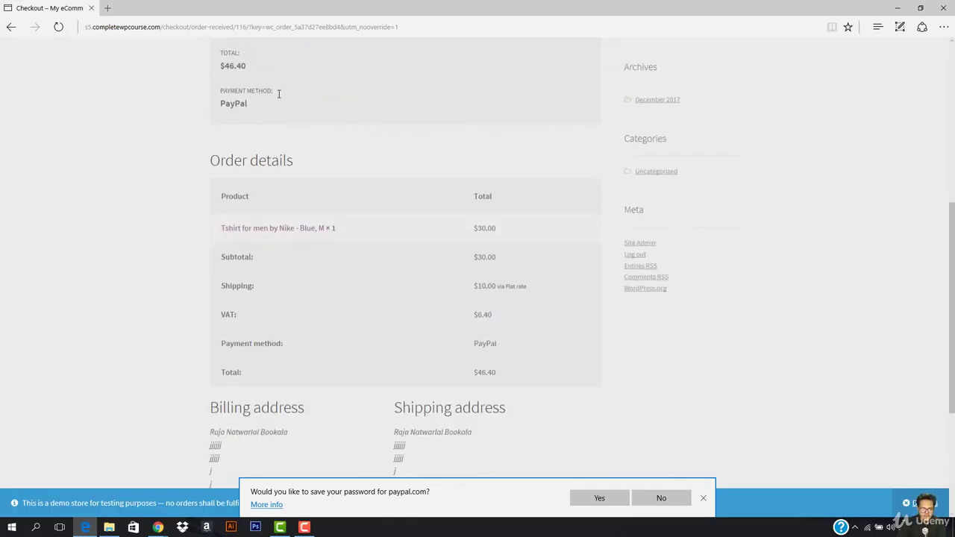
scroll(313, 161, "down", 3)
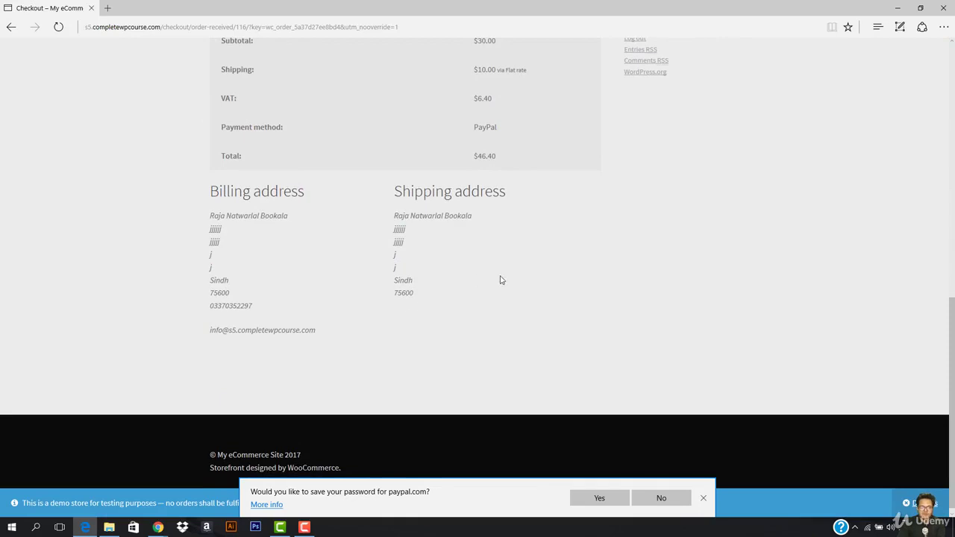
scroll(423, 318, "up", 10)
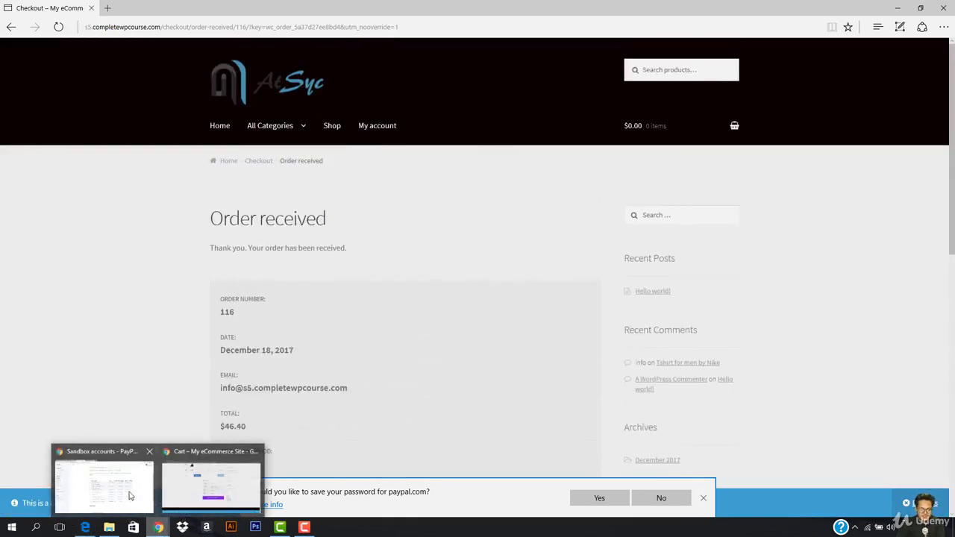
- Bring the Sandbox accounts window forward and dismiss the session-expired message
mouse_move(115, 483)
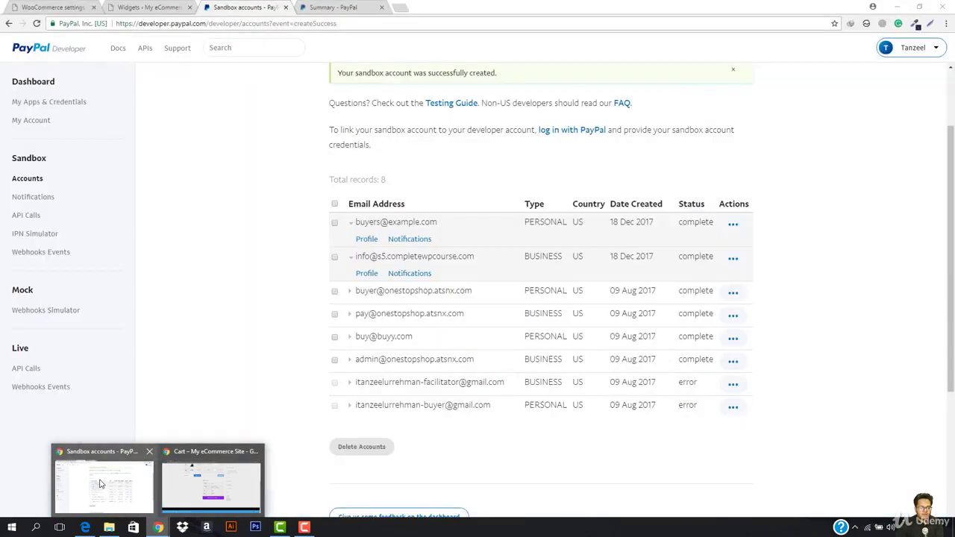
left_click(104, 484)
left_click(366, 274)
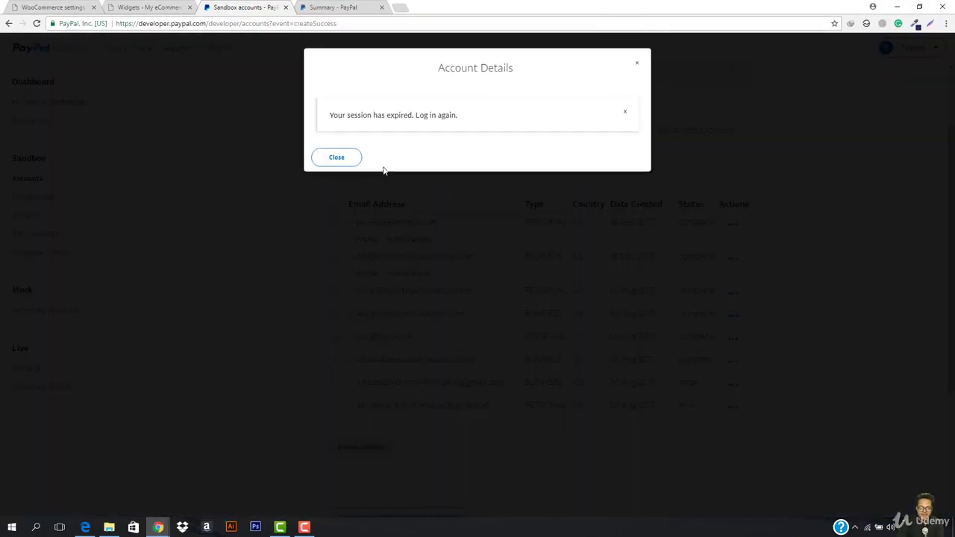
left_click(359, 157)
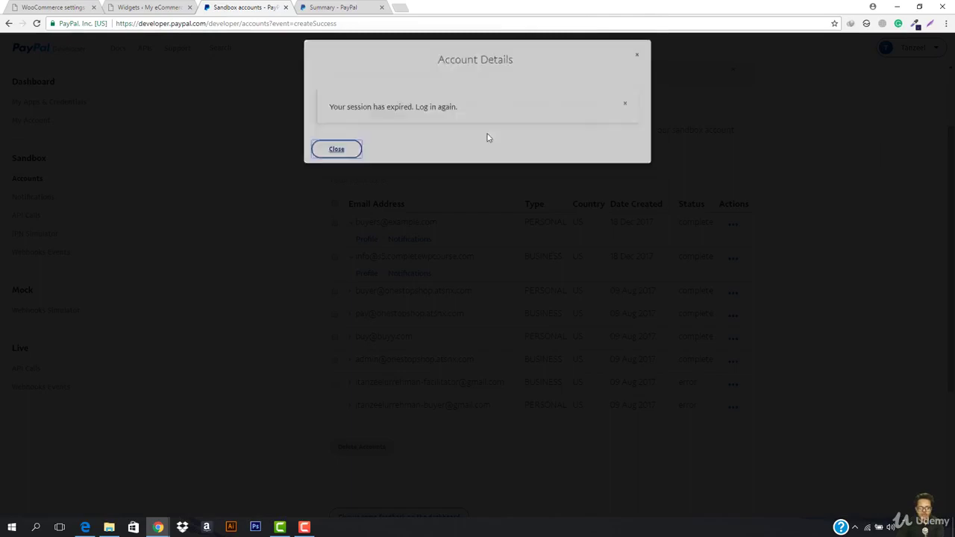
- Reload the Sandbox Accounts page and log back into PayPal Developer with the account password
left_click(394, 24)
key("Return")
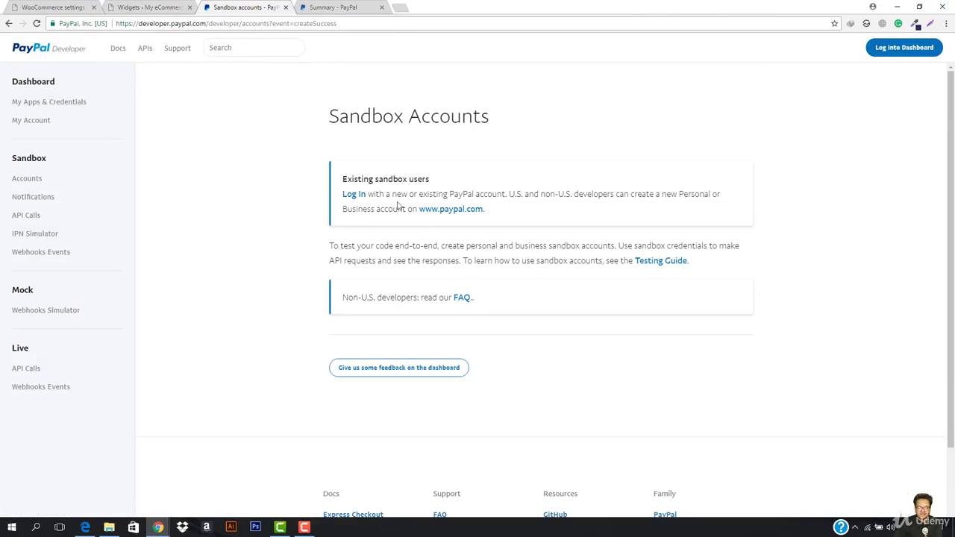
left_click(355, 195)
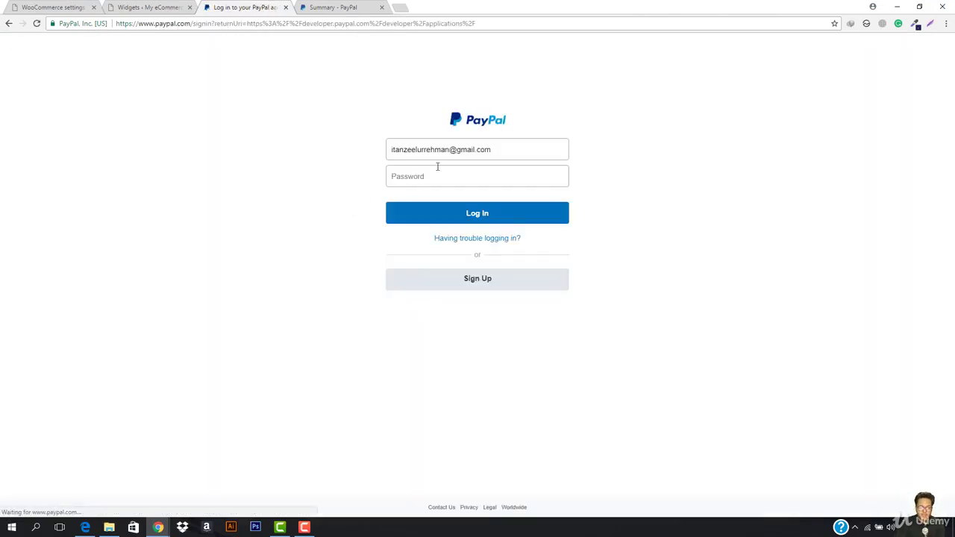
left_click(437, 167)
type("••")
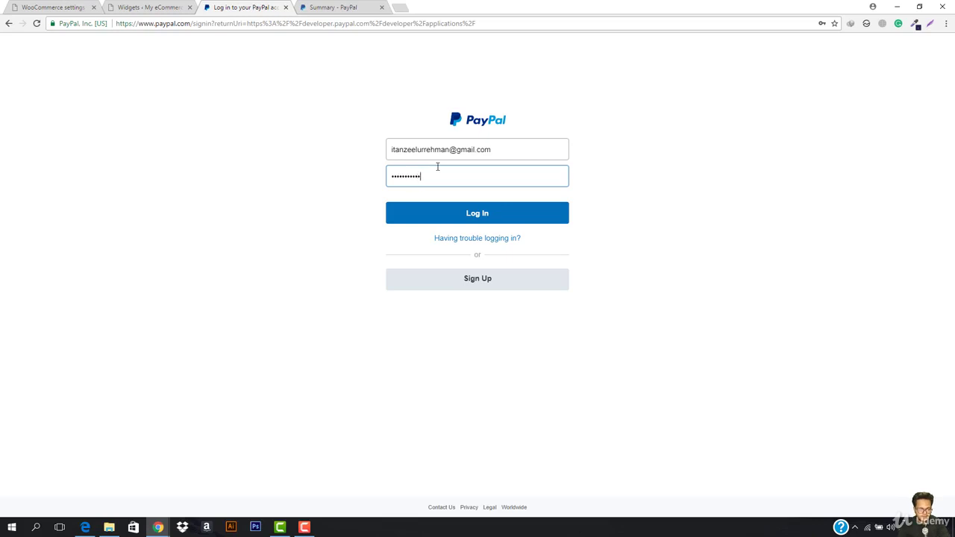
key("Return")
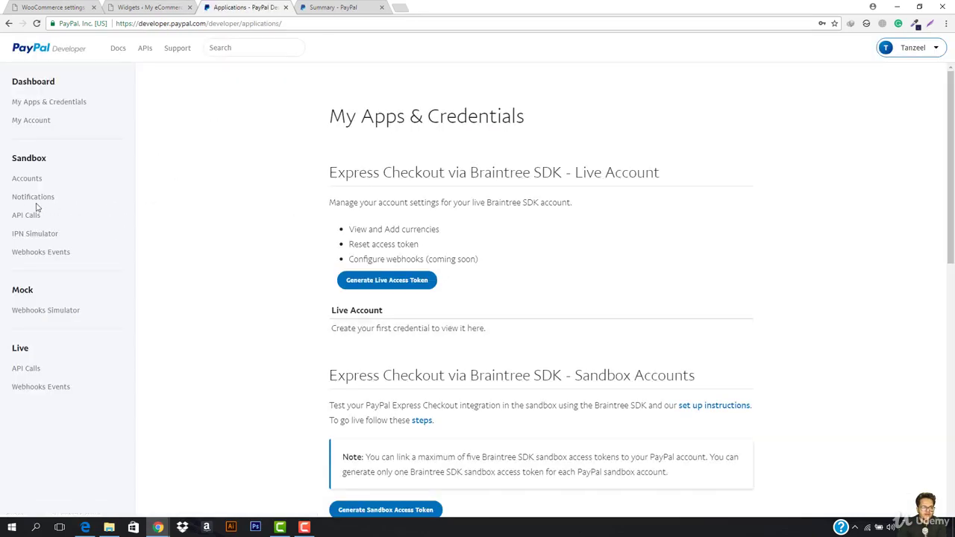
- Read the business sandbox account's 5044.75 USD balance on its Funding tab, then return to WordPress
left_click(27, 182)
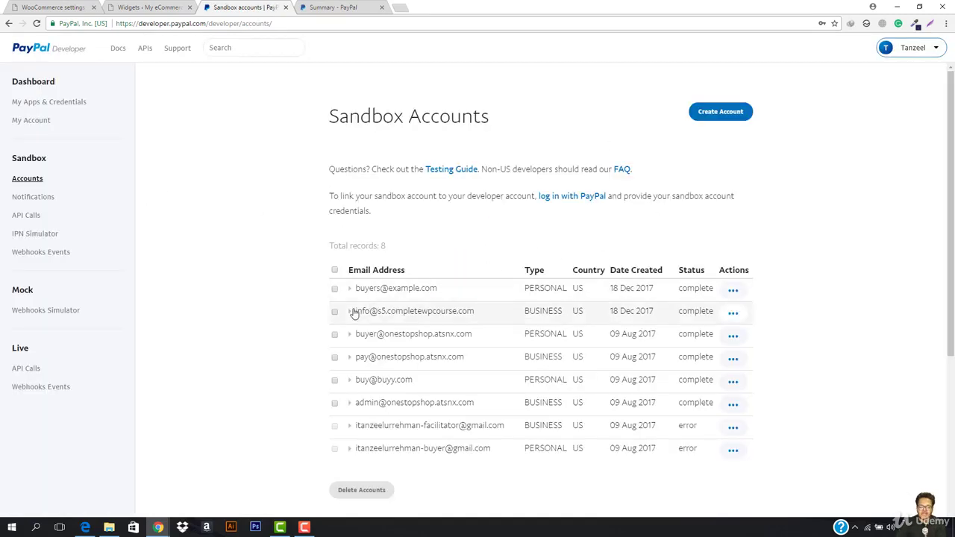
left_click(353, 312)
left_click(366, 328)
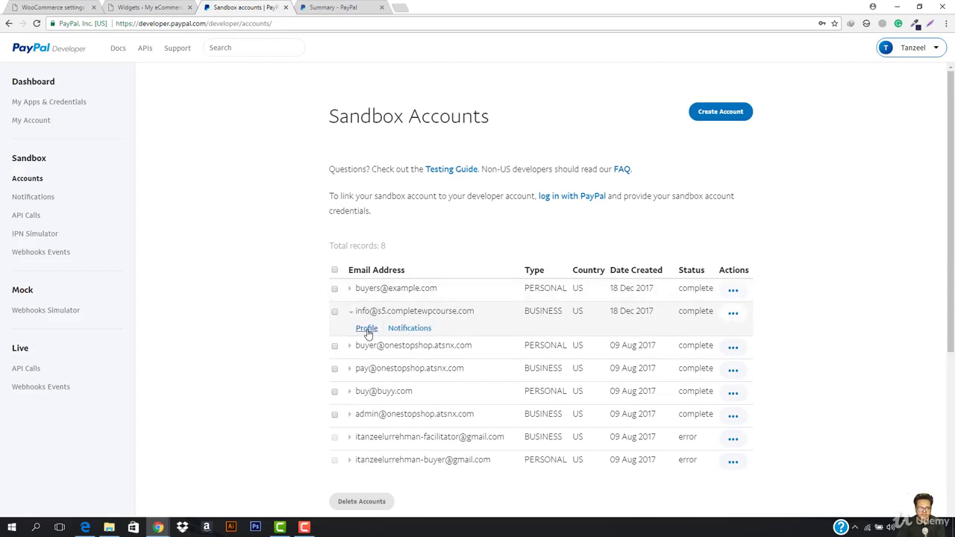
left_click(366, 328)
left_click(364, 329)
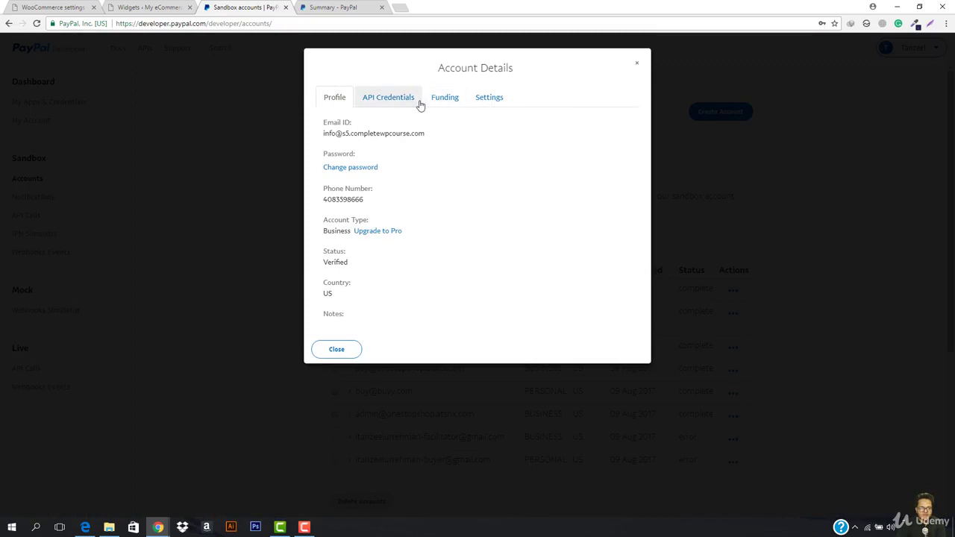
left_click(482, 104)
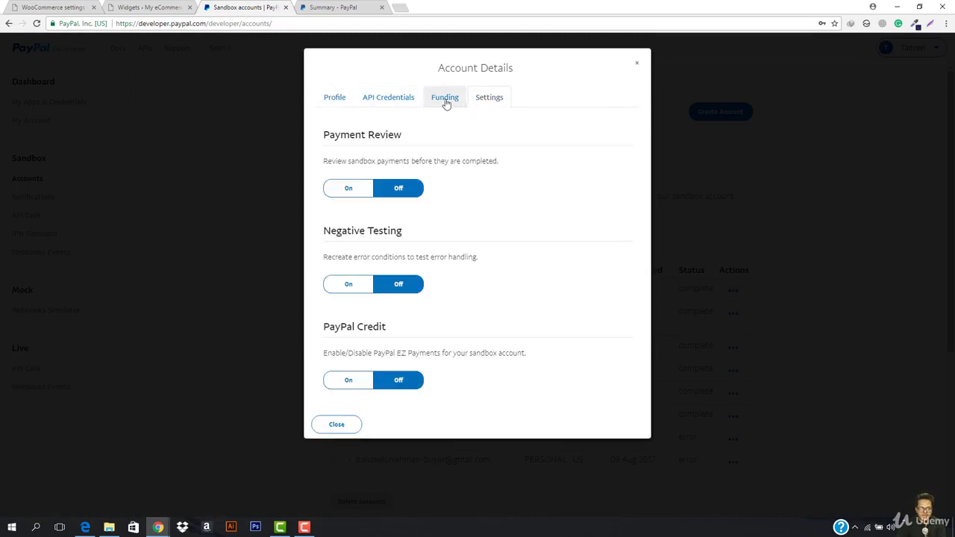
left_click(446, 104)
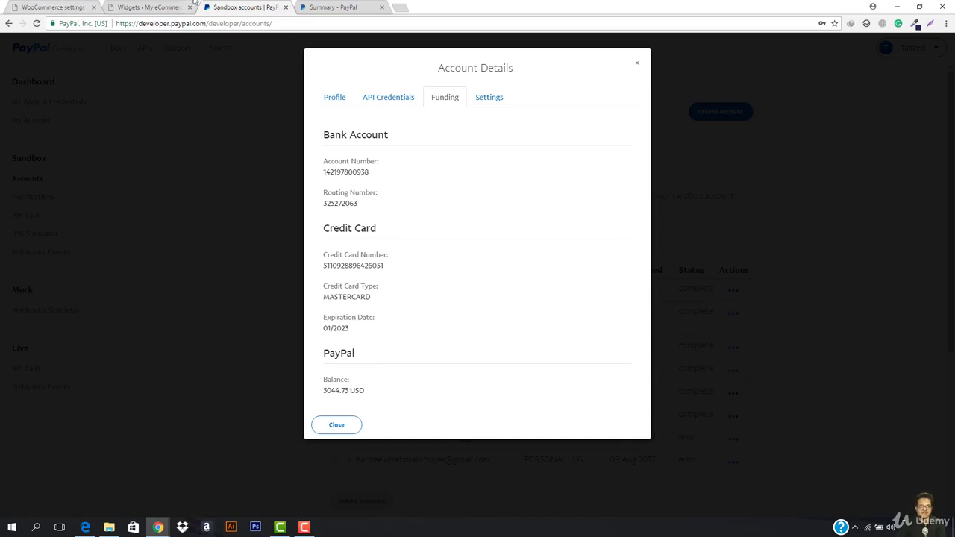
left_click(153, 7)
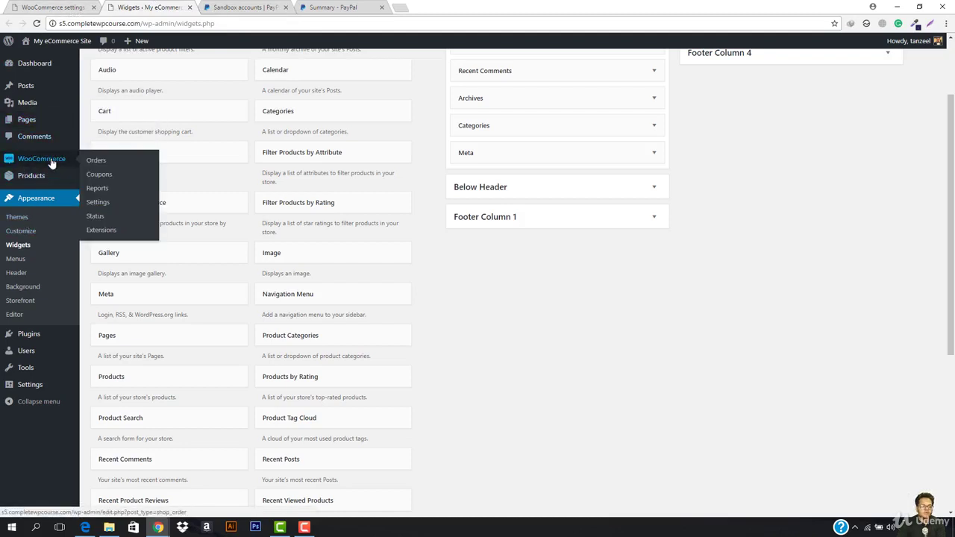
- Open order #116 from the WooCommerce Orders list and scroll to its $46.40 total
left_click(88, 160)
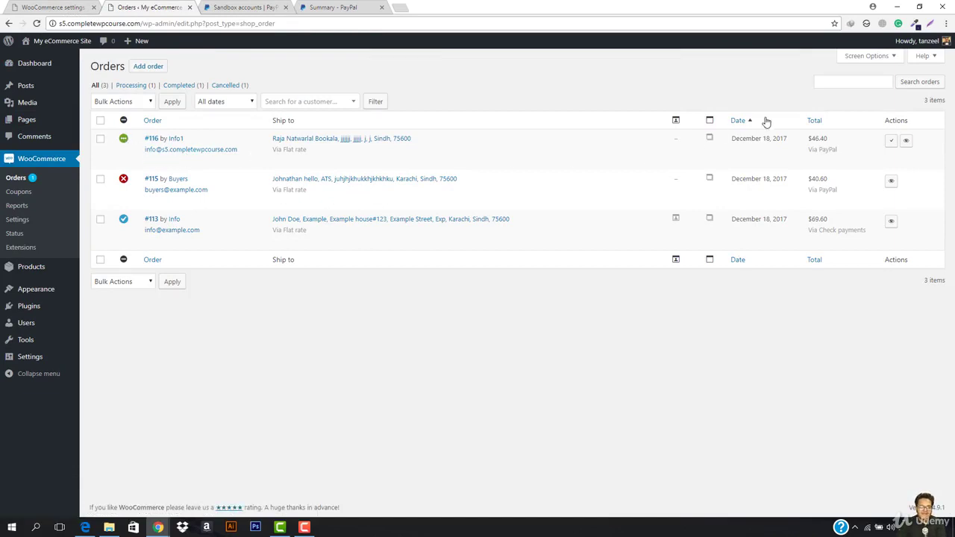
left_click(905, 142)
mouse_move(5, 46)
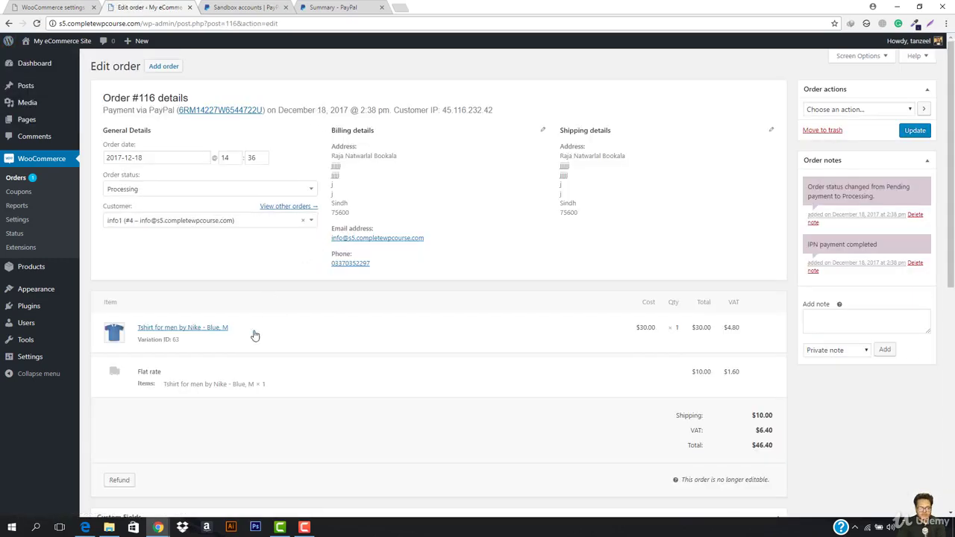
scroll(317, 322, "down", 3)
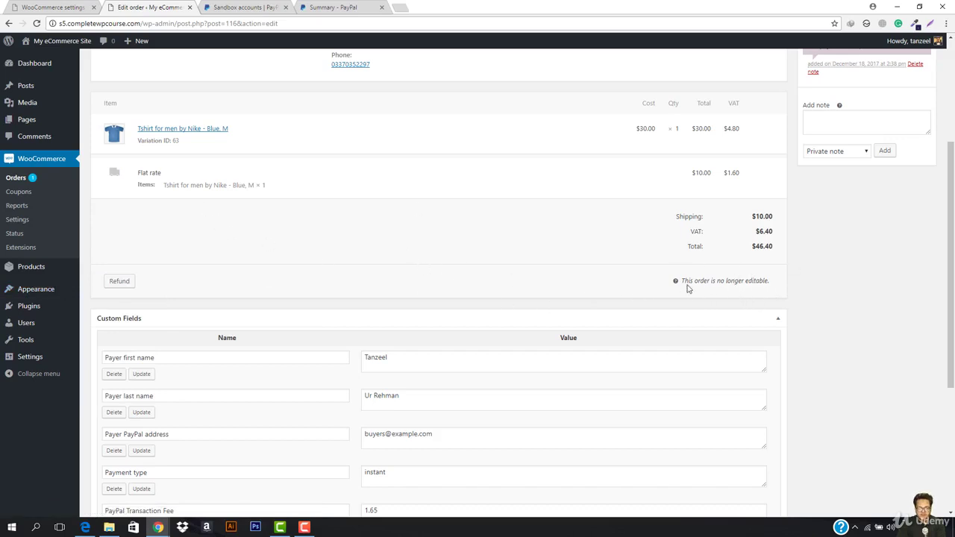
left_click_drag(681, 284, 762, 282)
left_click(755, 291)
- Refund $46.00 of order #116 through PayPal with a reason and confirm the refund
left_click(121, 281)
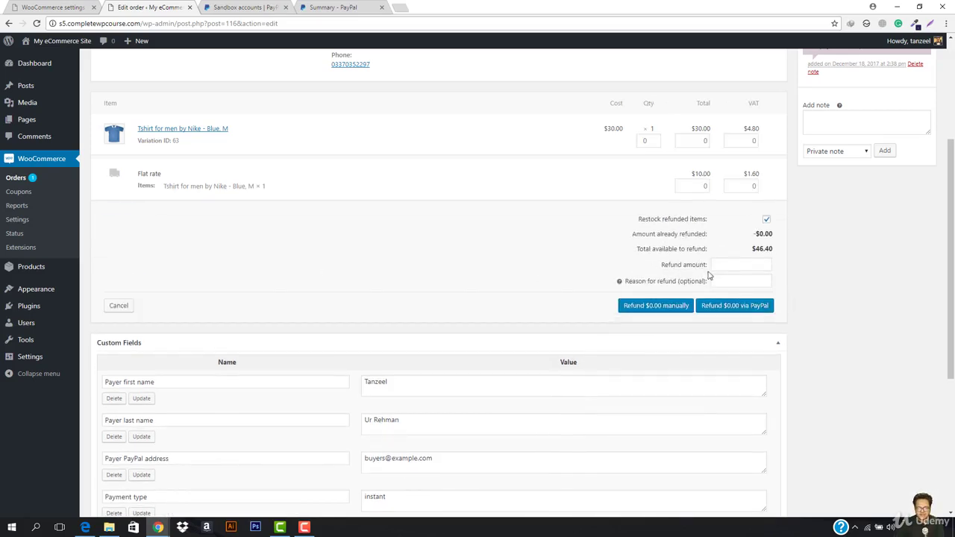
left_click(721, 268)
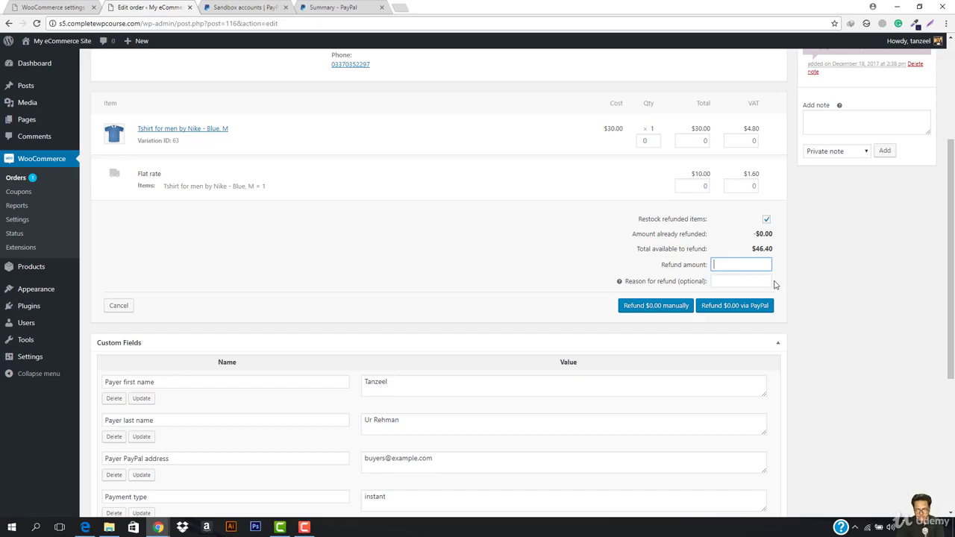
type("46")
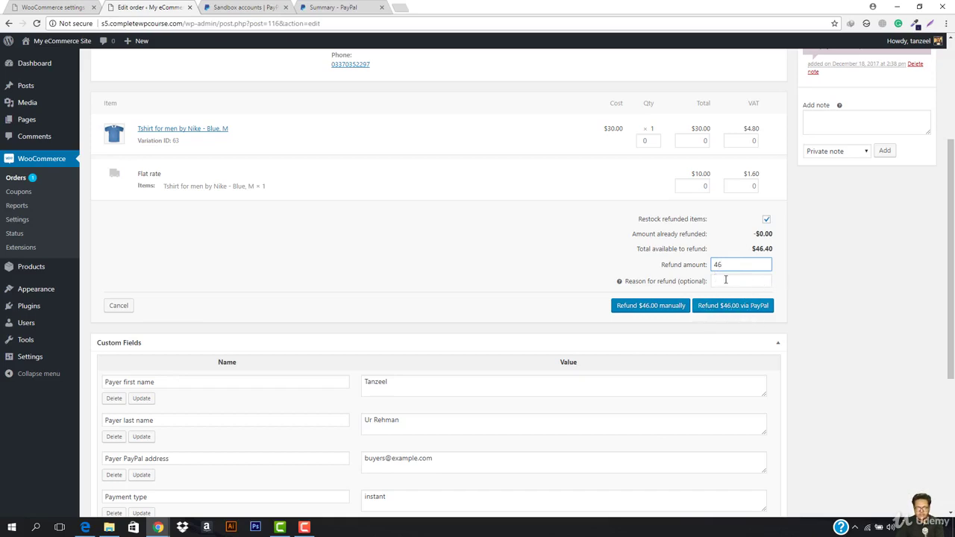
left_click(729, 280)
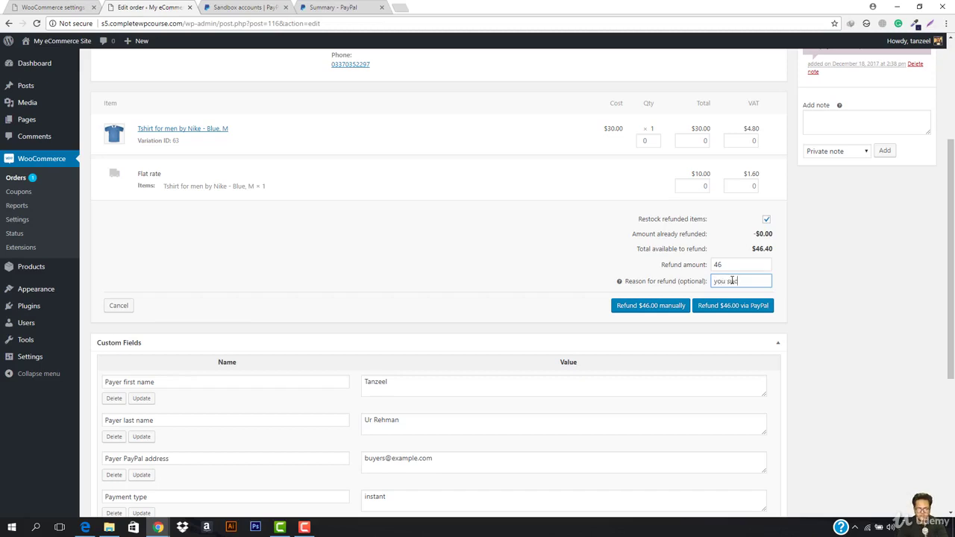
left_click(731, 315)
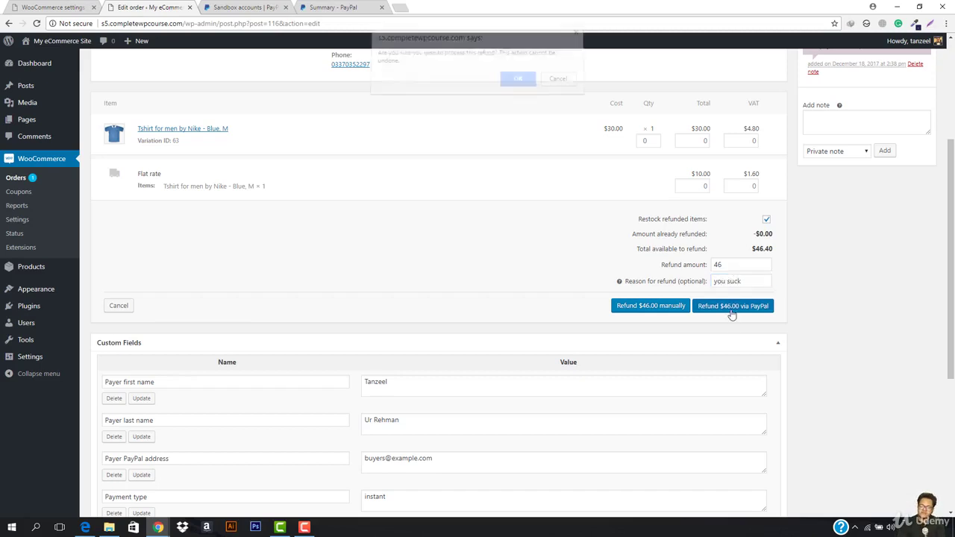
left_click(521, 85)
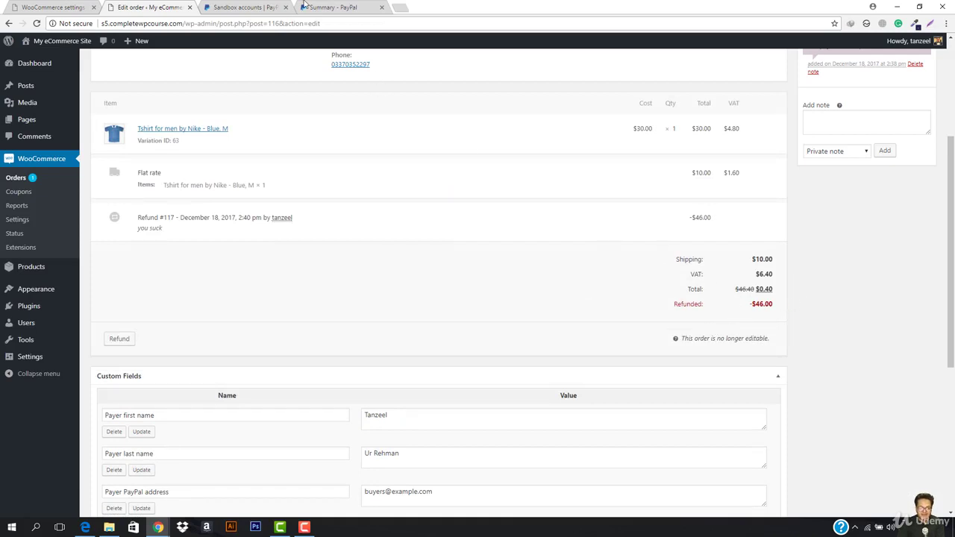
left_click(254, 7)
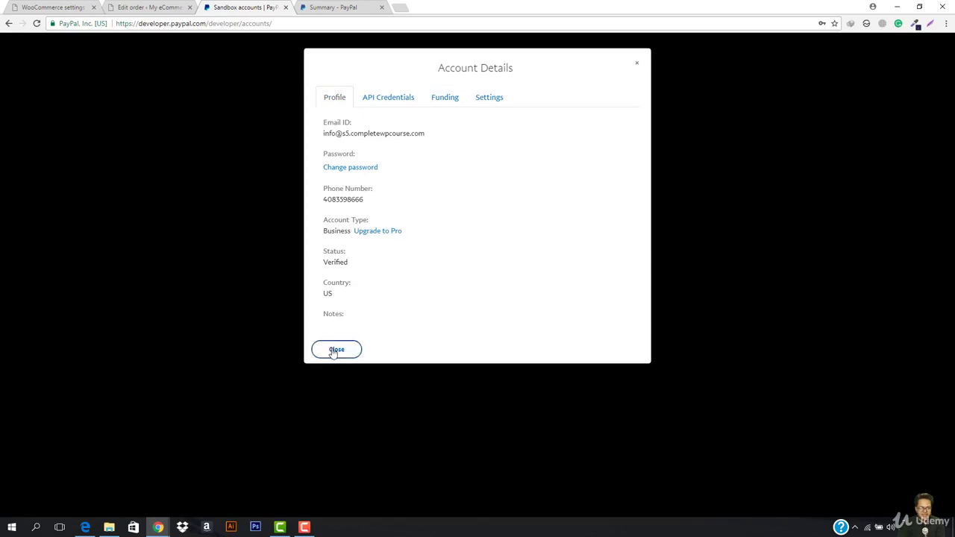
- Reload the sandbox accounts and confirm the business balance dropped to 5000.09 USD
left_click(335, 348)
left_click(320, 21)
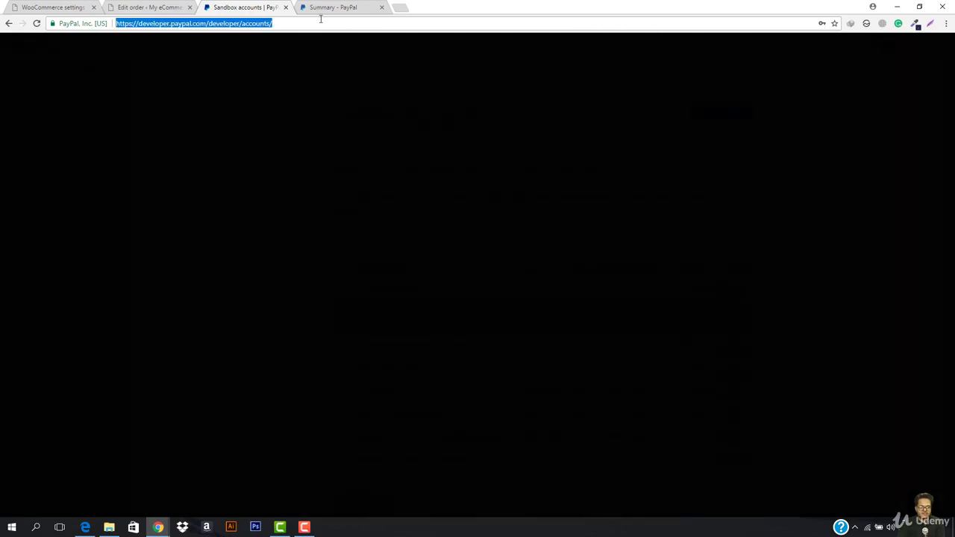
key("Return")
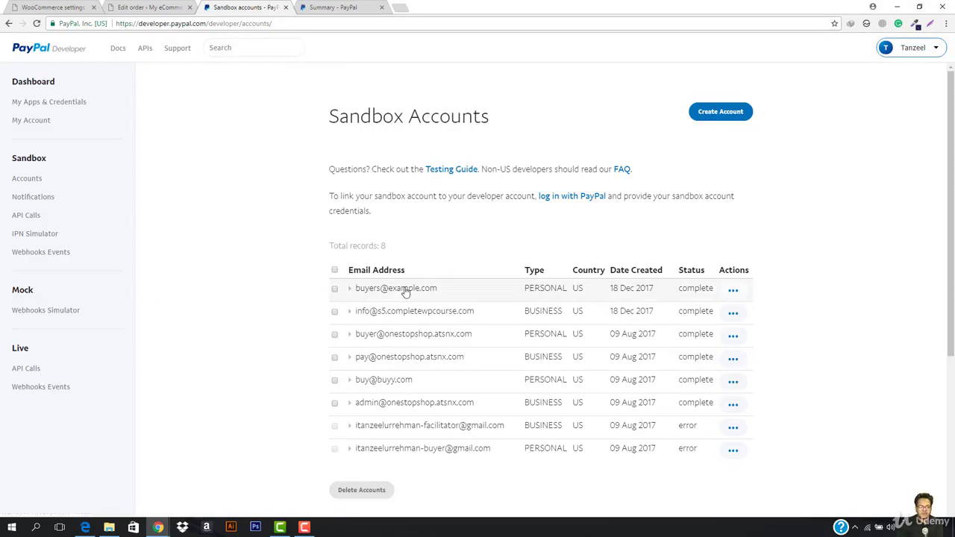
left_click(349, 313)
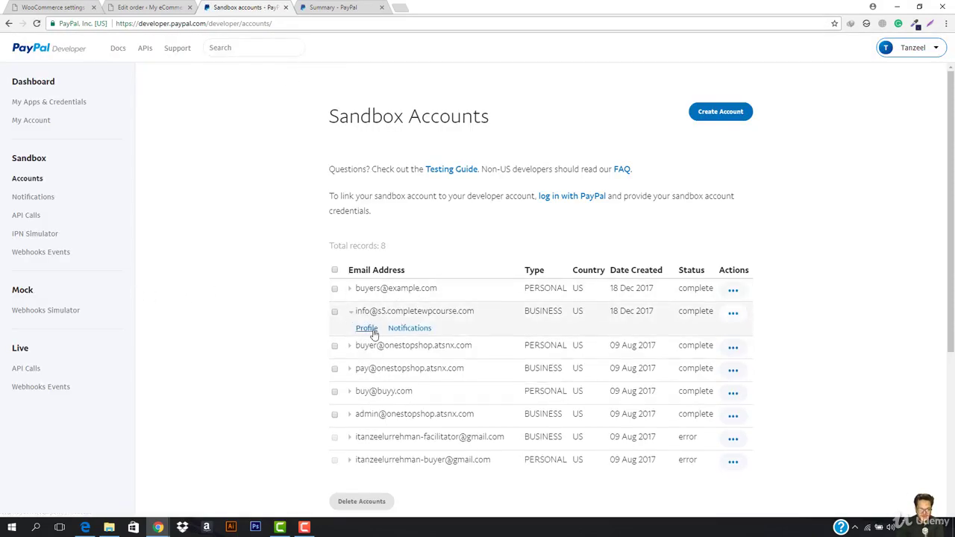
left_click(373, 330)
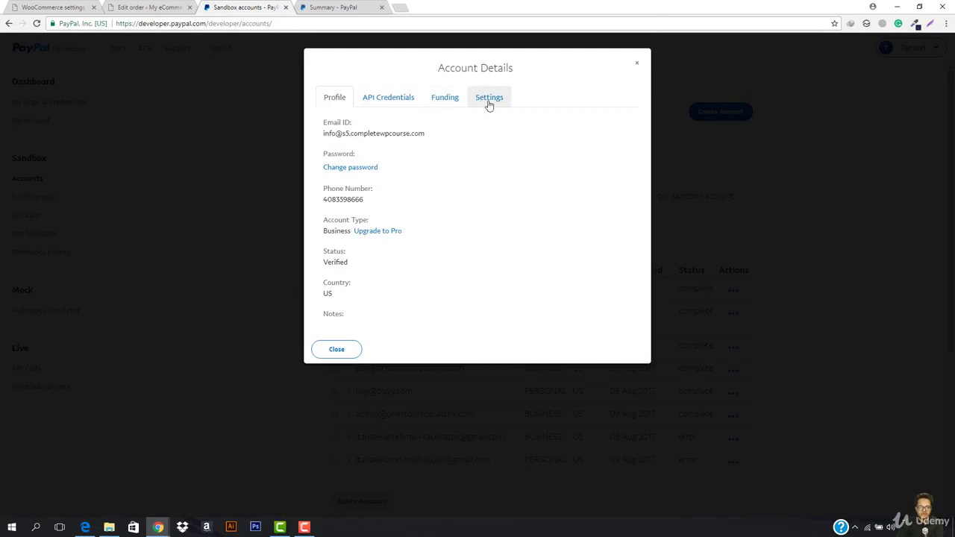
left_click(436, 98)
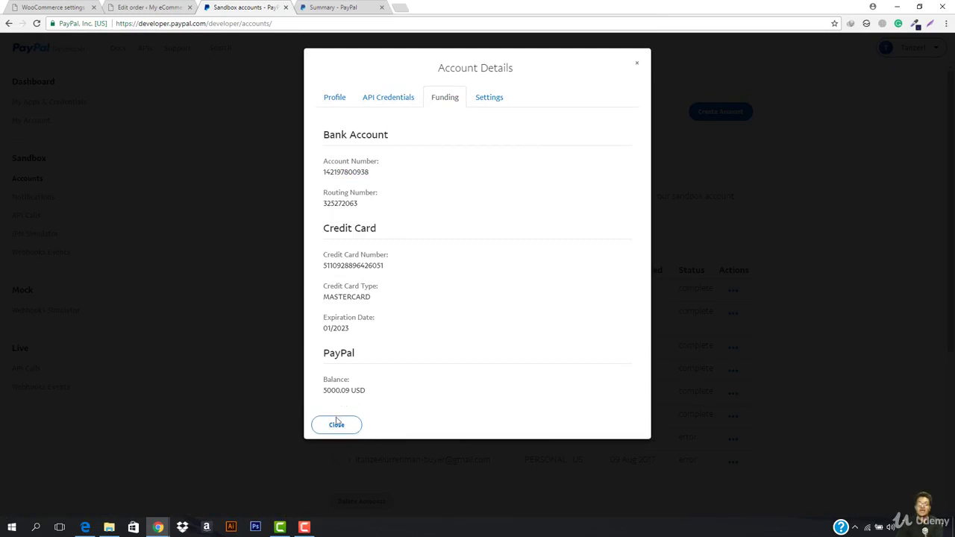
left_click(44, 7)
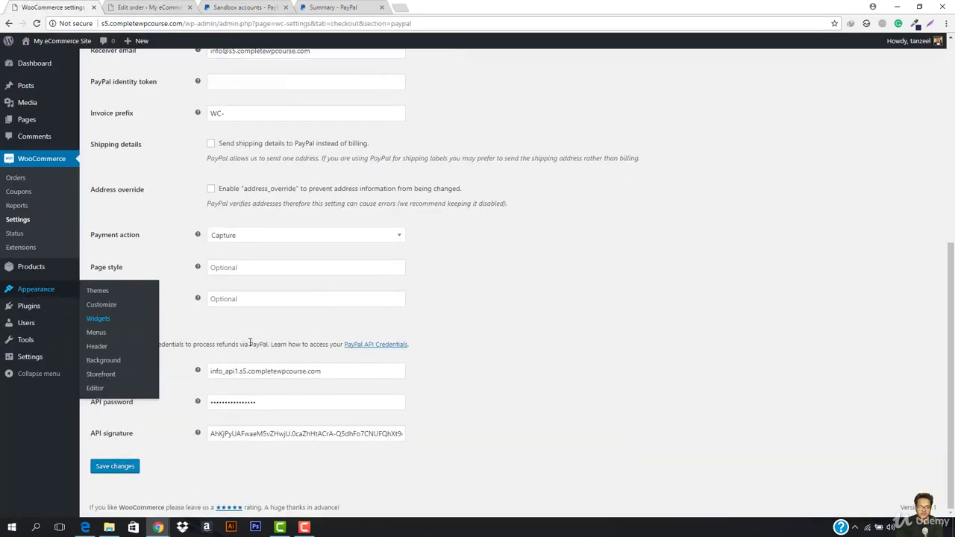
scroll(290, 232, "up", 5)
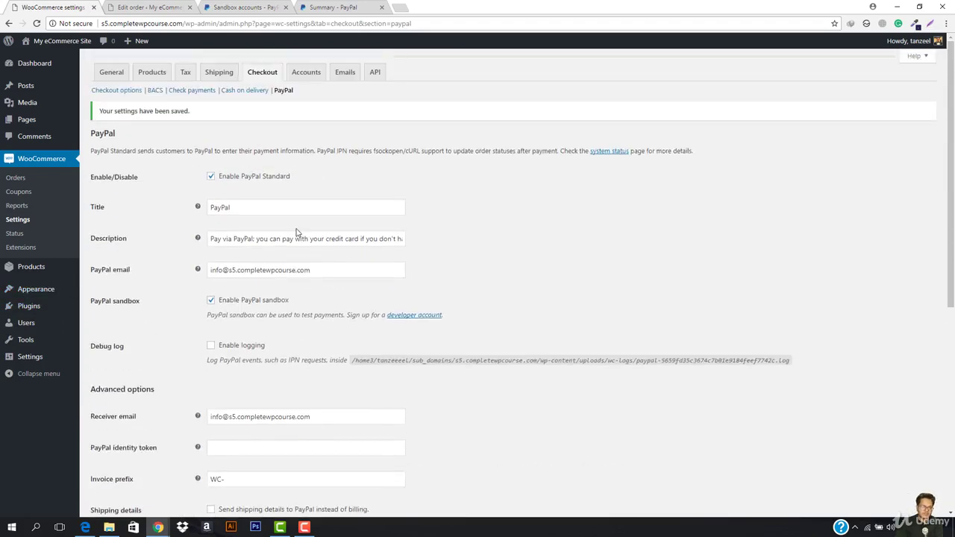
scroll(296, 233, "down", 2)
scroll(296, 232, "down", 3)
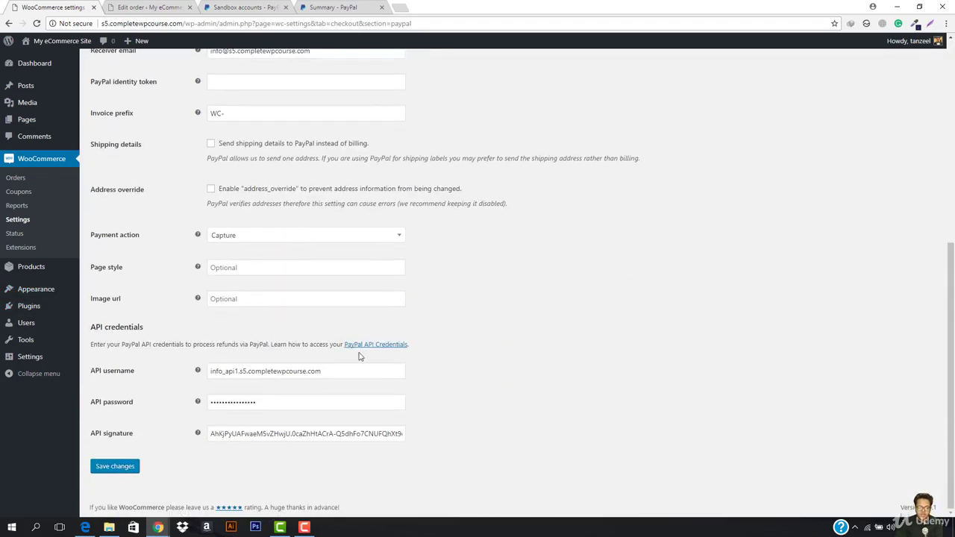
scroll(249, 189, "up", 6)
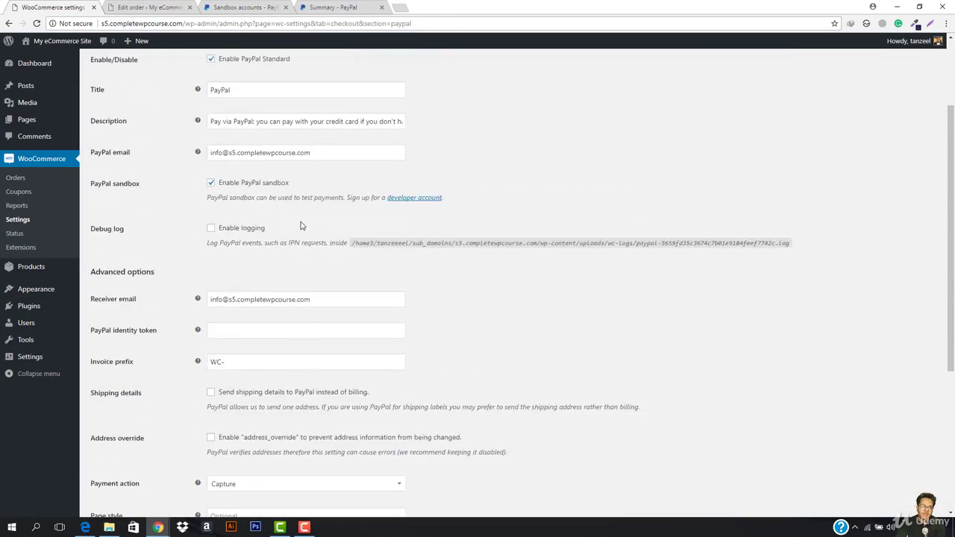
scroll(281, 261, "down", 5)
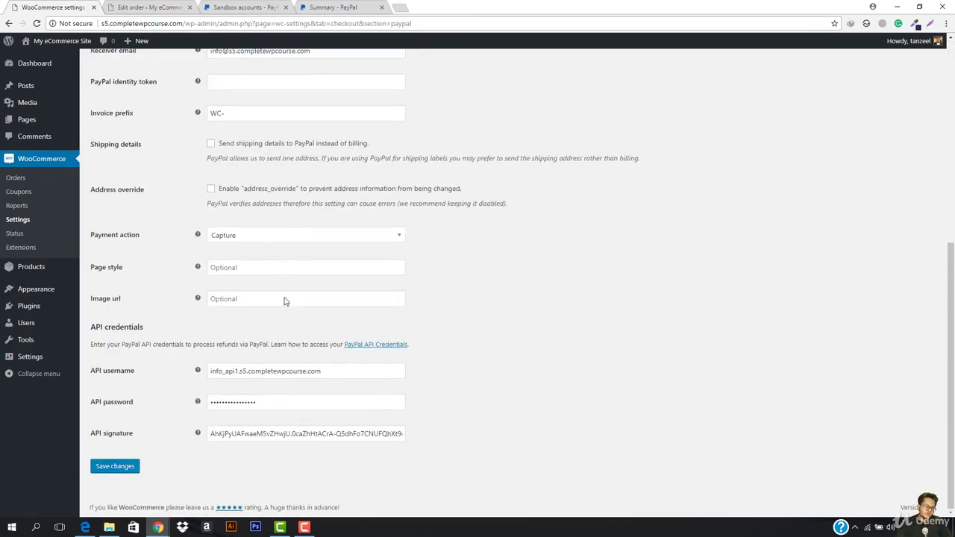
scroll(232, 375, "up", 4)
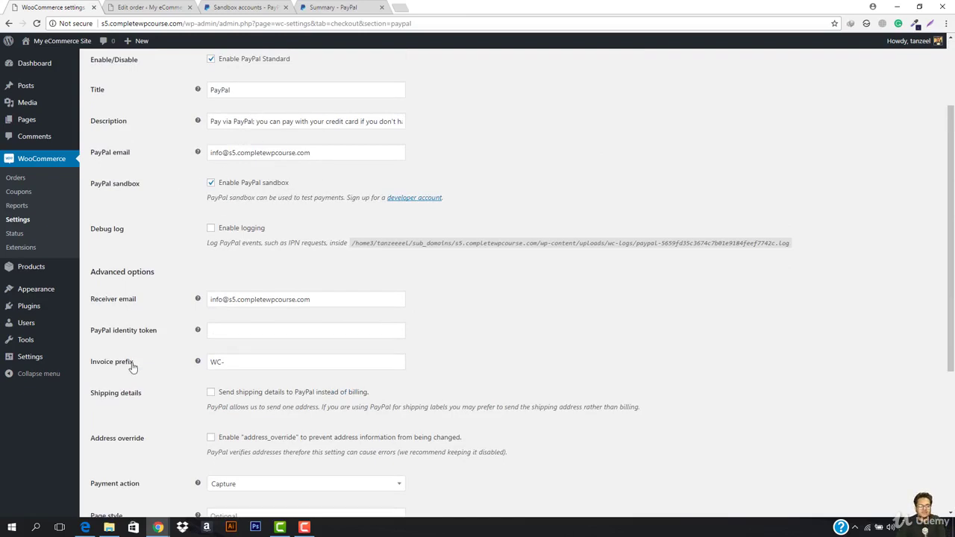
scroll(226, 109, "up", 2)
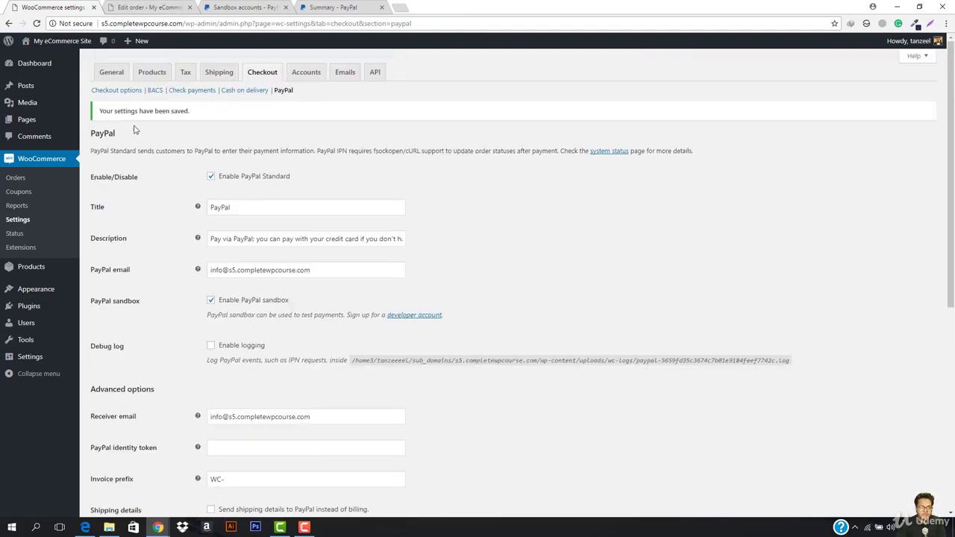
scroll(135, 130, "down", 5)
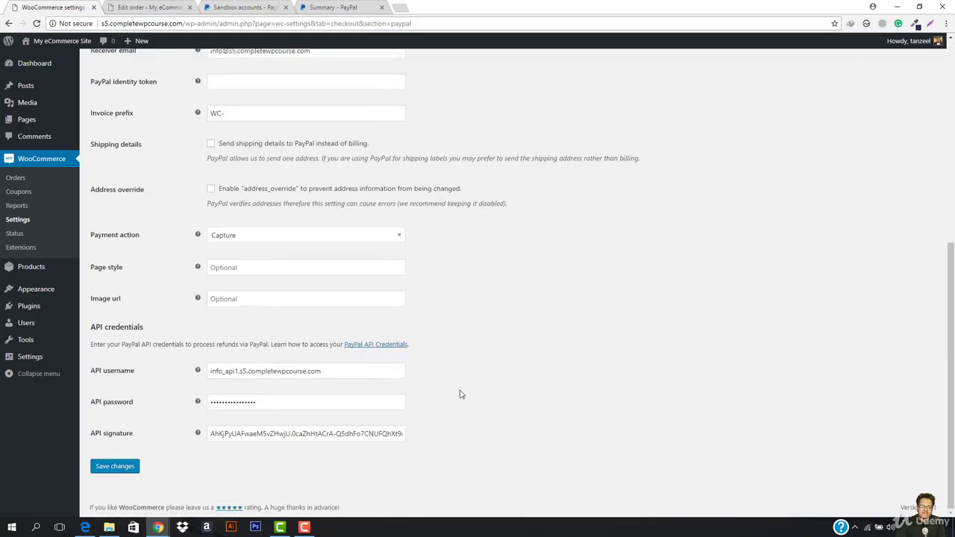